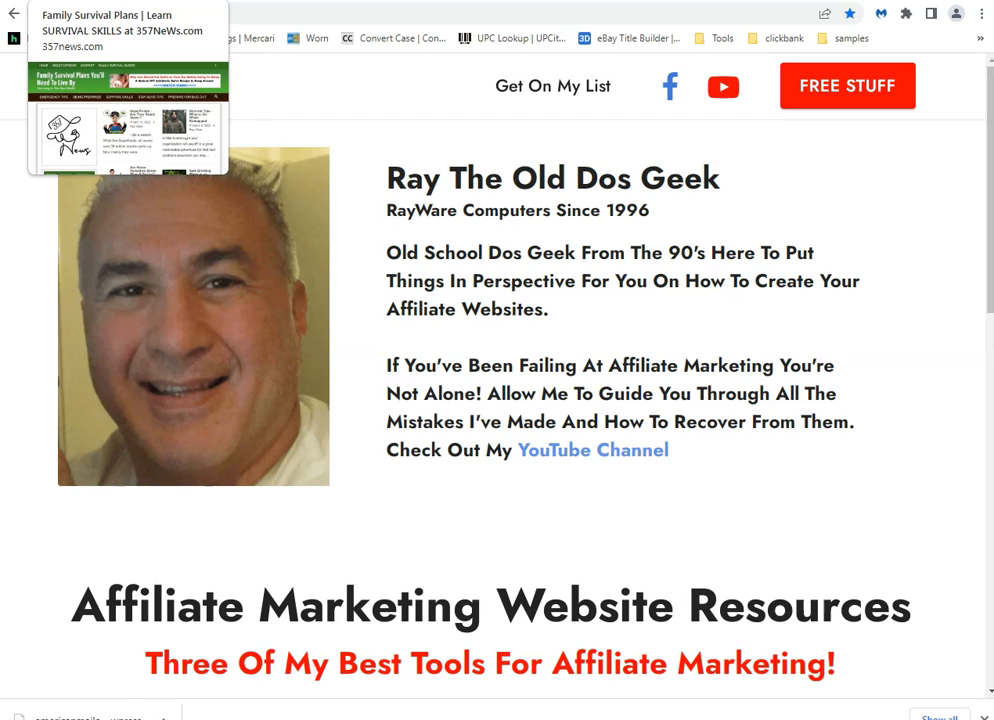
Examine the 357news.com home page, including its web address, header, banner ad and article listings
{"action": "left_click", "coordinate": [100, 1]}
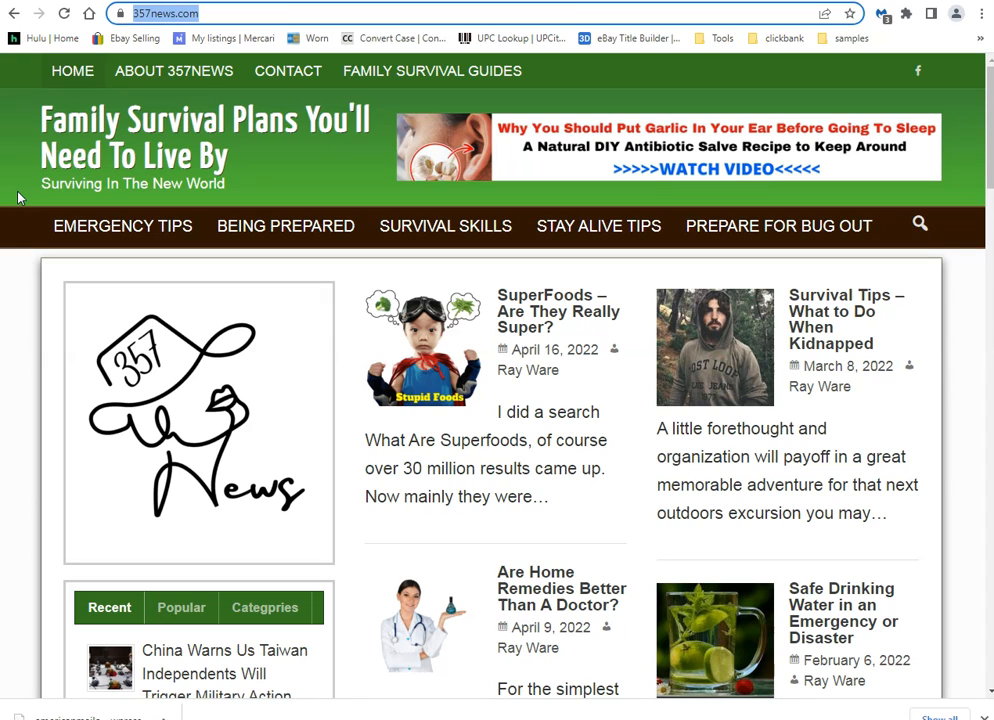
{"action": "left_click", "coordinate": [156, 16]}
{"action": "left_click", "coordinate": [166, 17]}
{"action": "left_click_drag", "start_coordinate": [166, 17], "coordinate": [355, 38]}
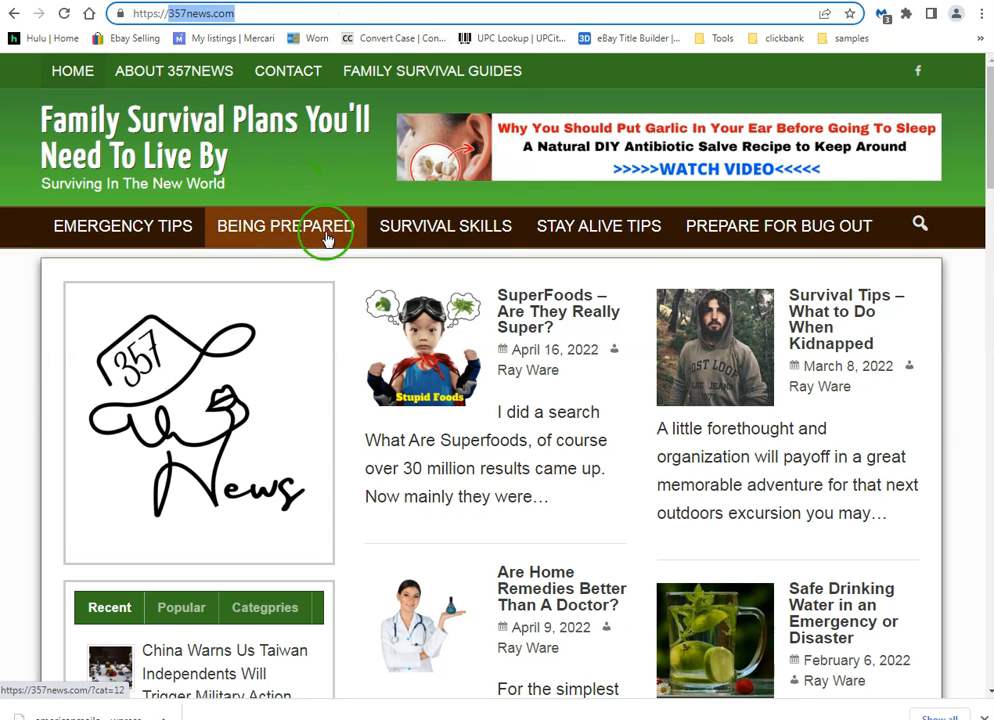
{"action": "scroll", "coordinate": [315, 262], "scroll_direction": "down", "scroll_amount": 8}
{"action": "scroll", "coordinate": [200, 268], "scroll_direction": "down", "scroll_amount": 6}
{"action": "scroll", "coordinate": [160, 266], "scroll_direction": "up", "scroll_amount": 9}
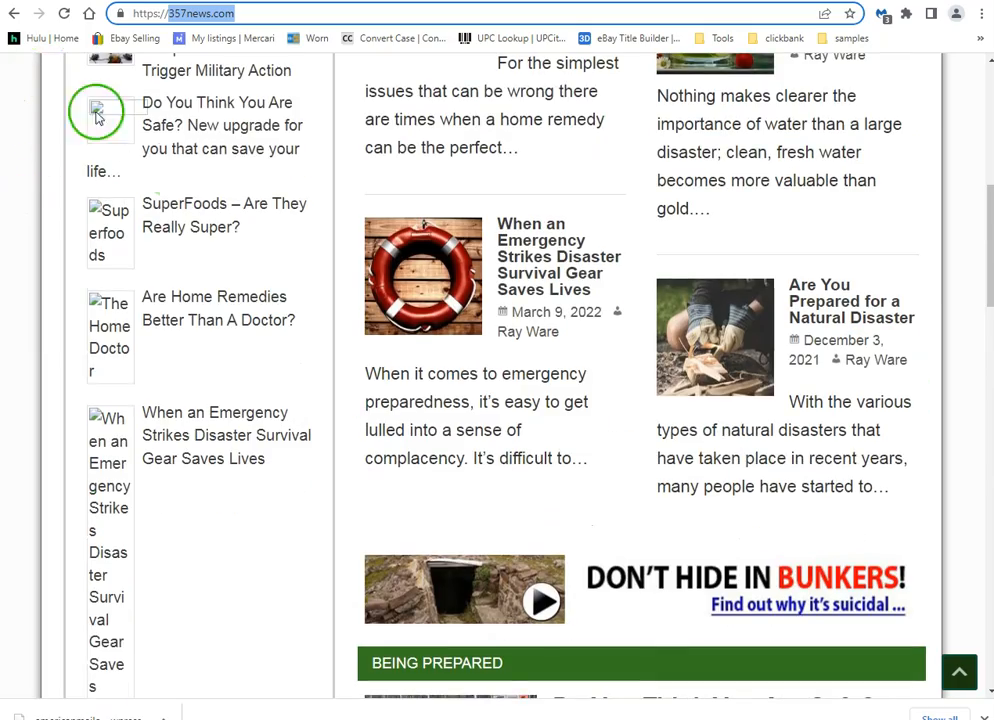
{"action": "scroll", "coordinate": [160, 150], "scroll_direction": "up", "scroll_amount": 6}
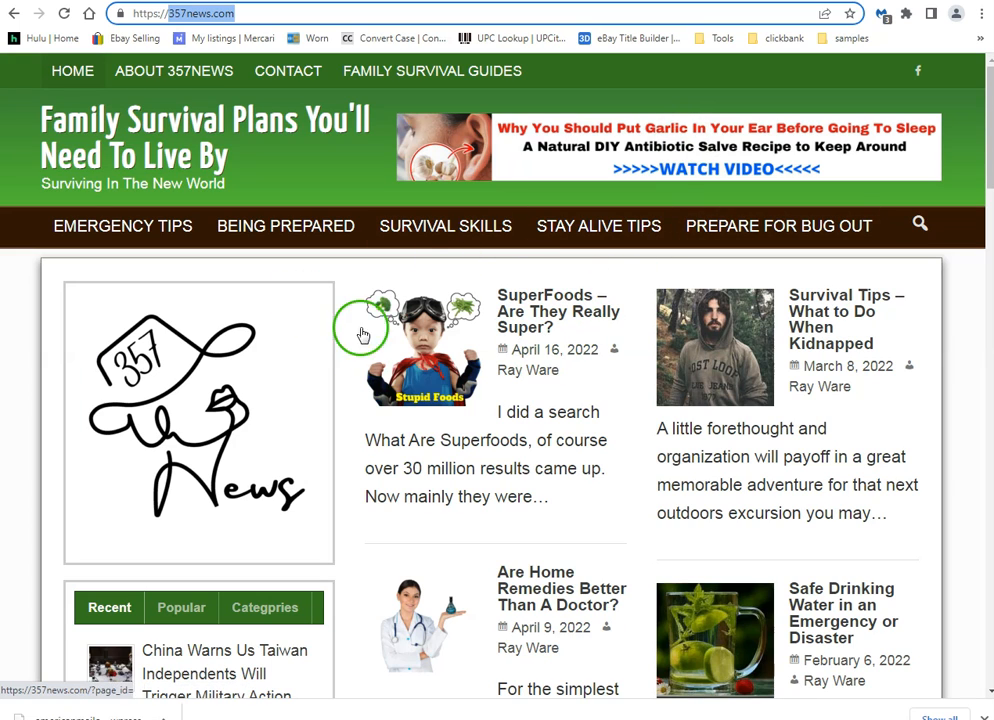
{"action": "scroll", "coordinate": [625, 378], "scroll_direction": "down", "scroll_amount": 1}
{"action": "scroll", "coordinate": [632, 368], "scroll_direction": "up", "scroll_amount": 1}
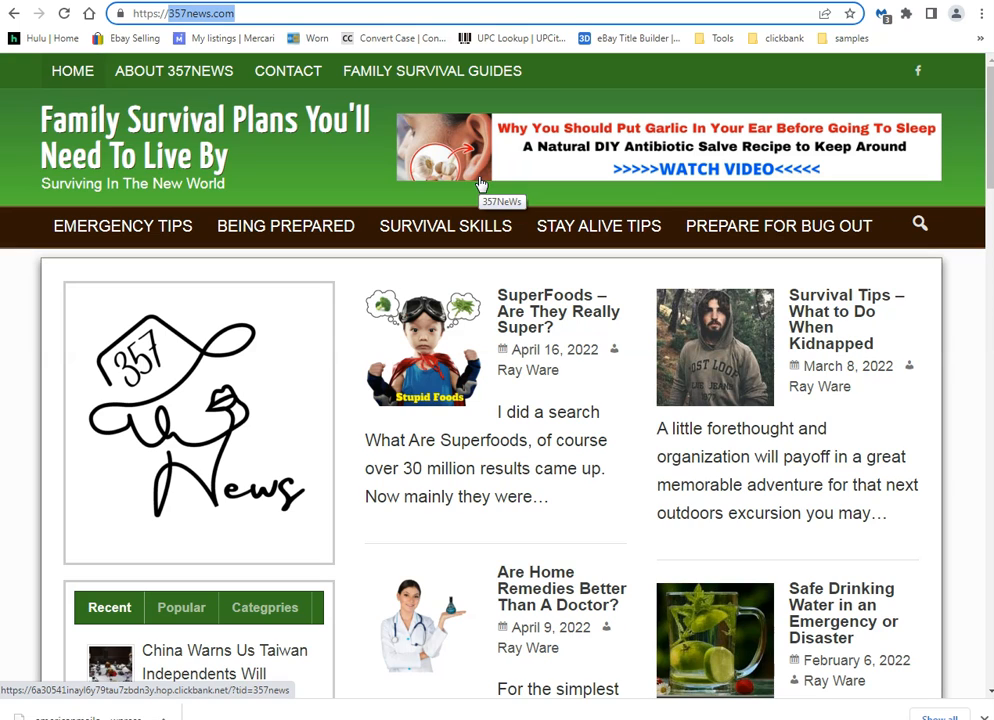
{"action": "left_click", "coordinate": [300, 158]}
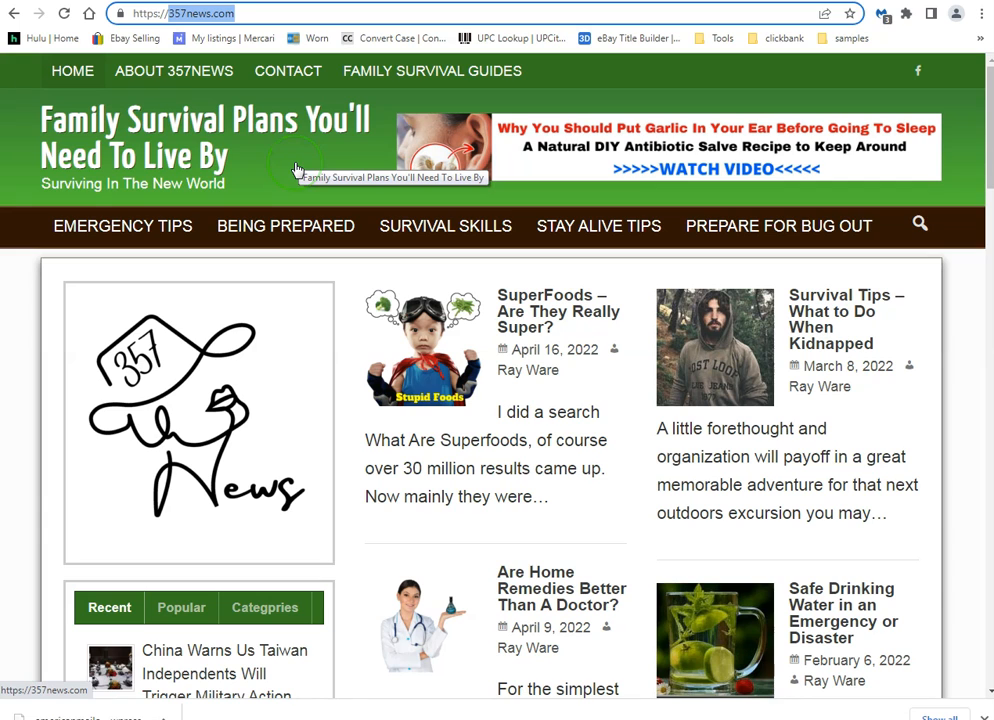
{"action": "left_click", "coordinate": [230, 68]}
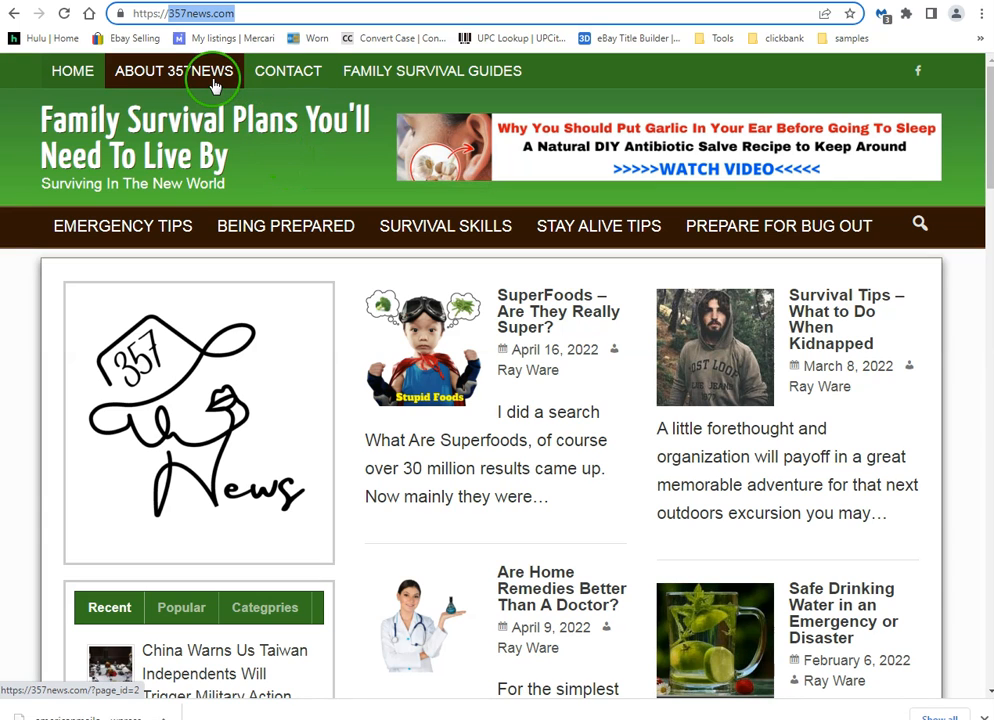
Examine the americanmailorder.org home page, from its web address and header through the Deep State article to the footer
{"action": "left_click", "coordinate": [89, 13]}
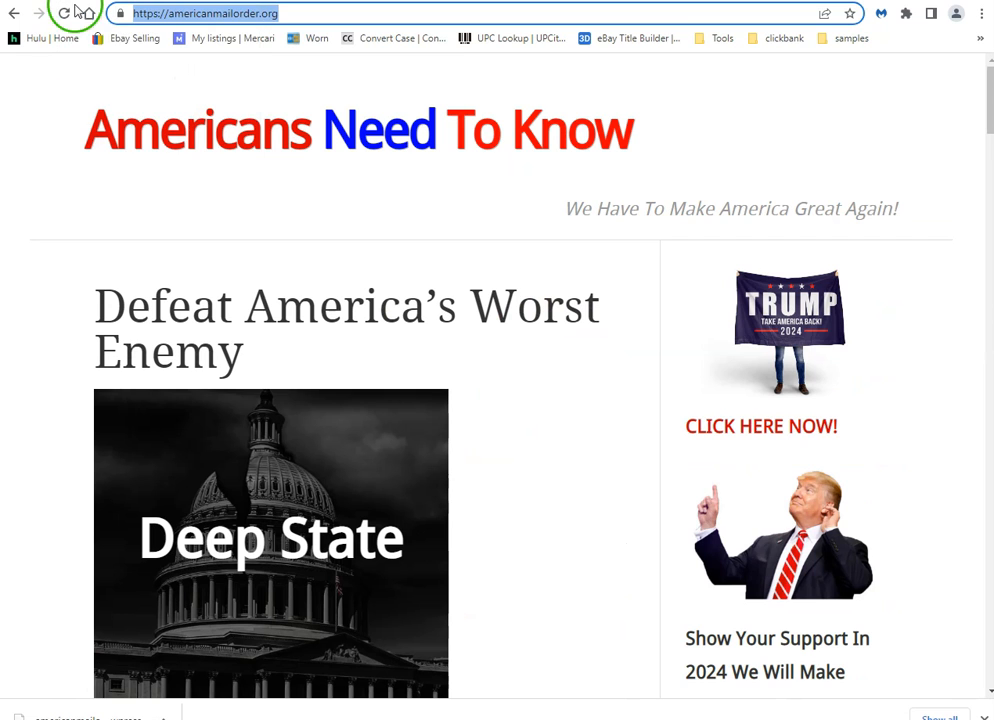
{"action": "left_click", "coordinate": [153, 158]}
{"action": "scroll", "coordinate": [153, 158], "scroll_direction": "down", "scroll_amount": 4}
{"action": "scroll", "coordinate": [244, 155], "scroll_direction": "up", "scroll_amount": 4}
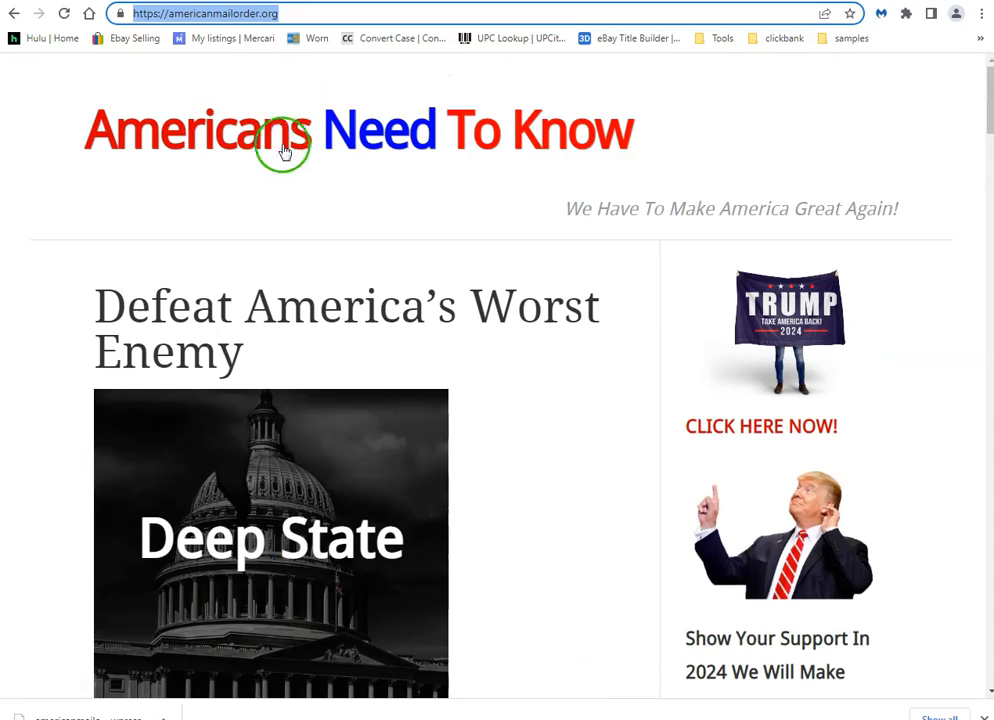
{"action": "left_click", "coordinate": [229, 14]}
{"action": "scroll", "coordinate": [49, 211], "scroll_direction": "down", "scroll_amount": 6}
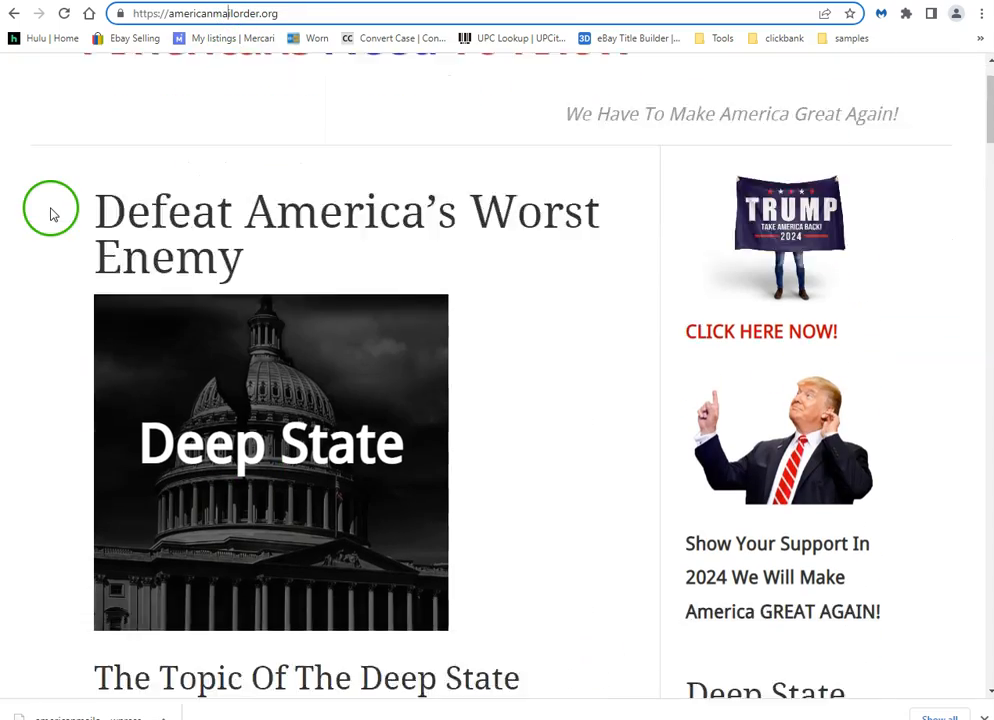
{"action": "scroll", "coordinate": [53, 213], "scroll_direction": "down", "scroll_amount": 20}
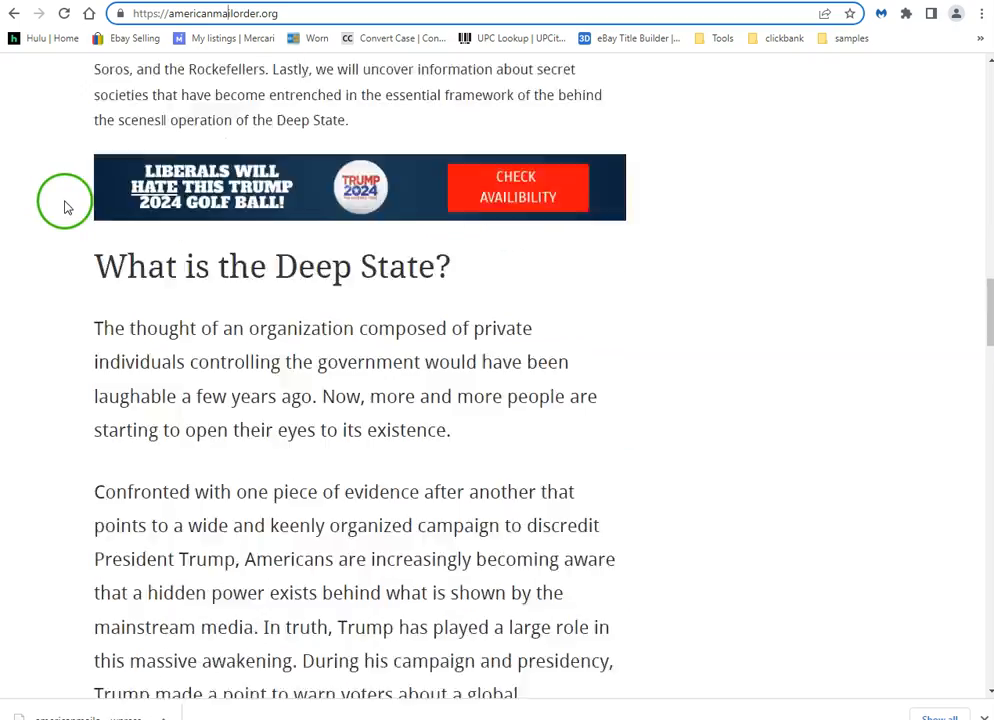
{"action": "scroll", "coordinate": [81, 219], "scroll_direction": "down", "scroll_amount": 14}
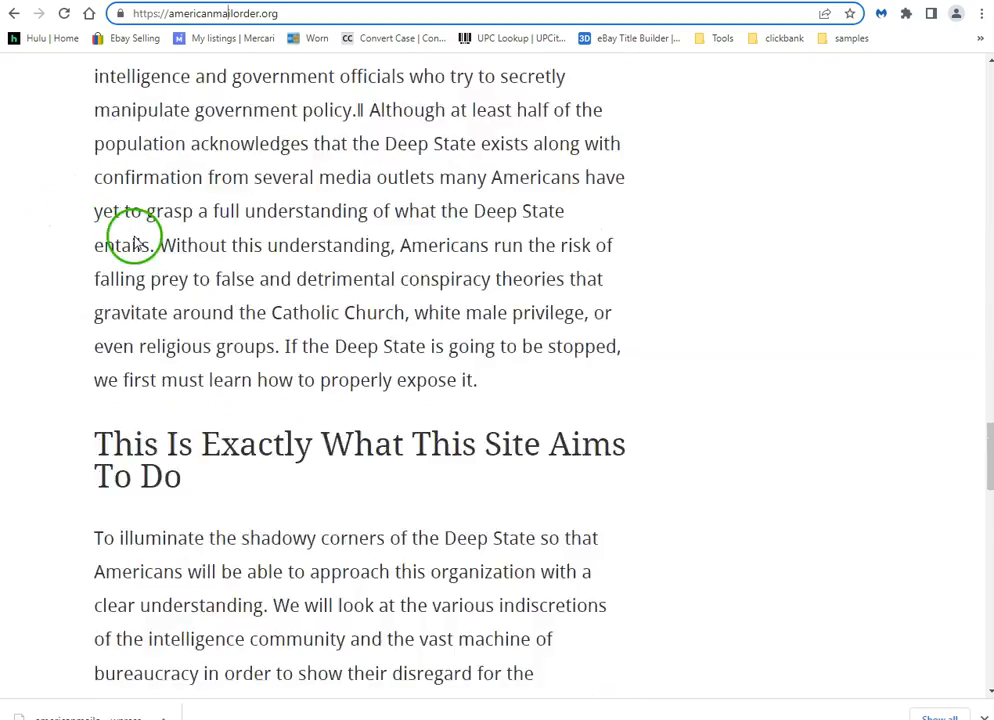
{"action": "scroll", "coordinate": [235, 263], "scroll_direction": "down", "scroll_amount": 14}
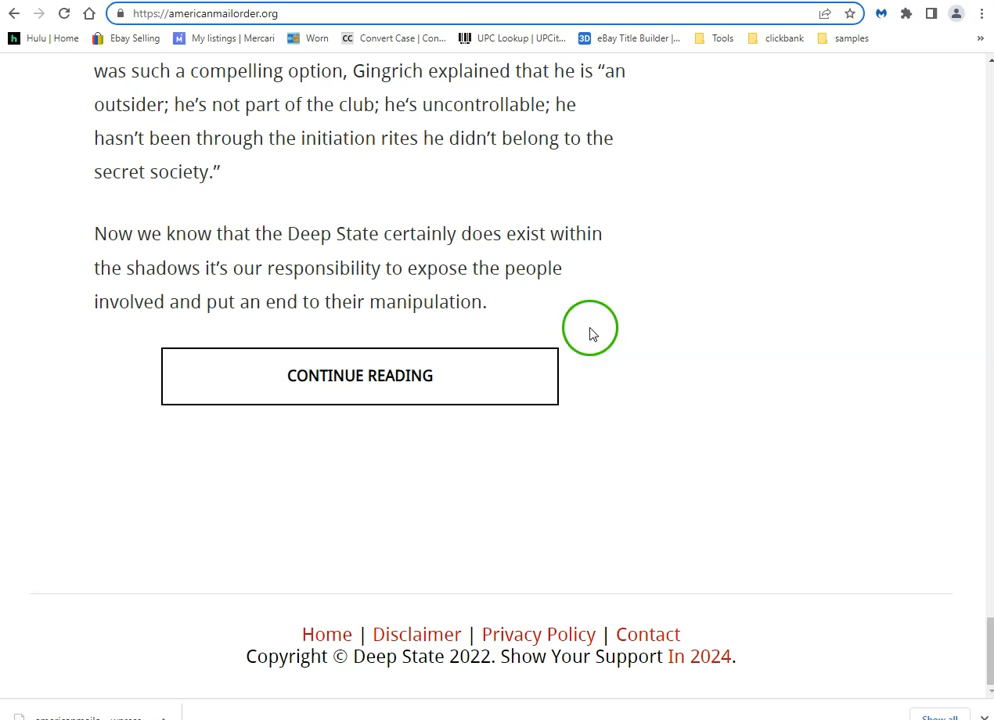
Continue reading to The Deep State Bureaucracy page and look through its text and chapter list
{"action": "left_click", "coordinate": [411, 375]}
{"action": "scroll", "coordinate": [684, 326], "scroll_direction": "up", "scroll_amount": 6}
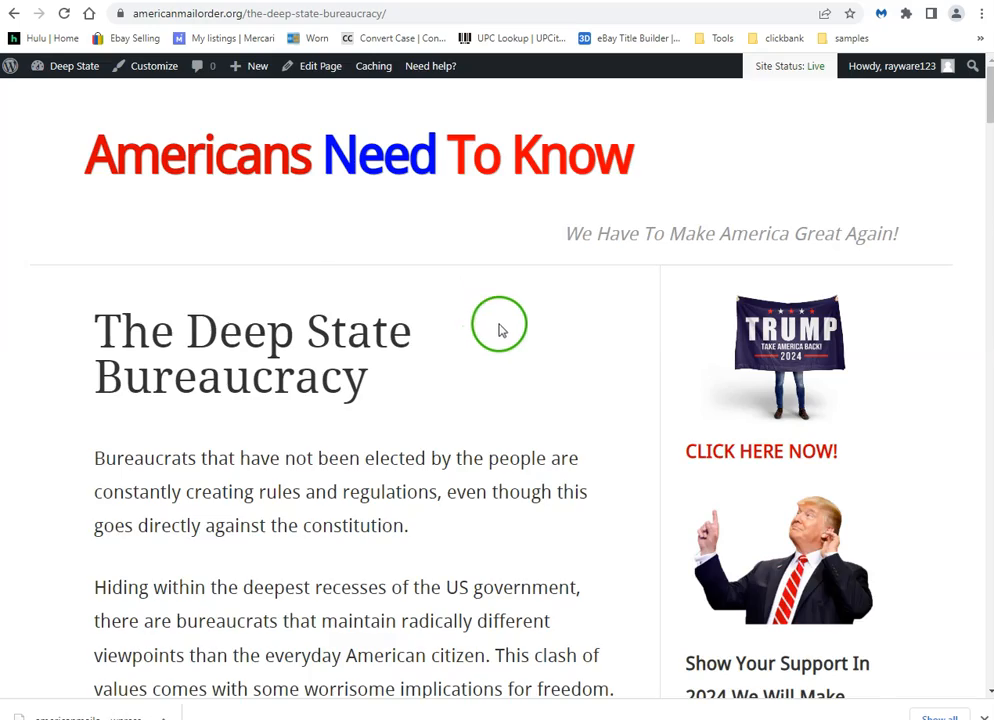
{"action": "scroll", "coordinate": [505, 330], "scroll_direction": "down", "scroll_amount": 4}
{"action": "scroll", "coordinate": [520, 330], "scroll_direction": "down", "scroll_amount": 6}
{"action": "scroll", "coordinate": [300, 271], "scroll_direction": "up", "scroll_amount": 8}
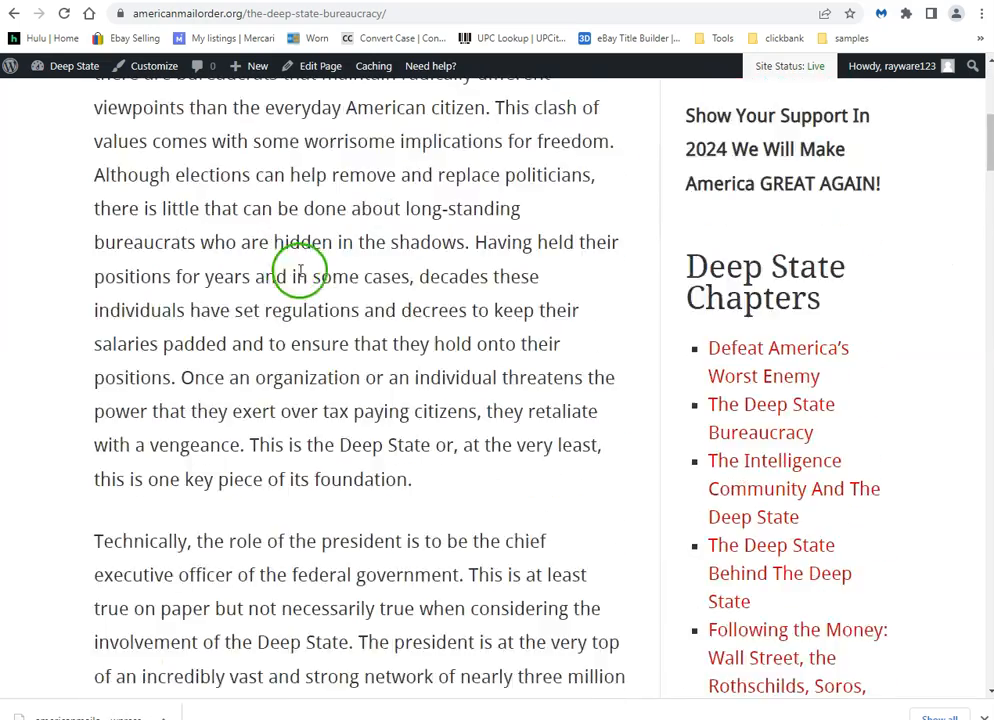
{"action": "scroll", "coordinate": [145, 160], "scroll_direction": "up", "scroll_amount": 2}
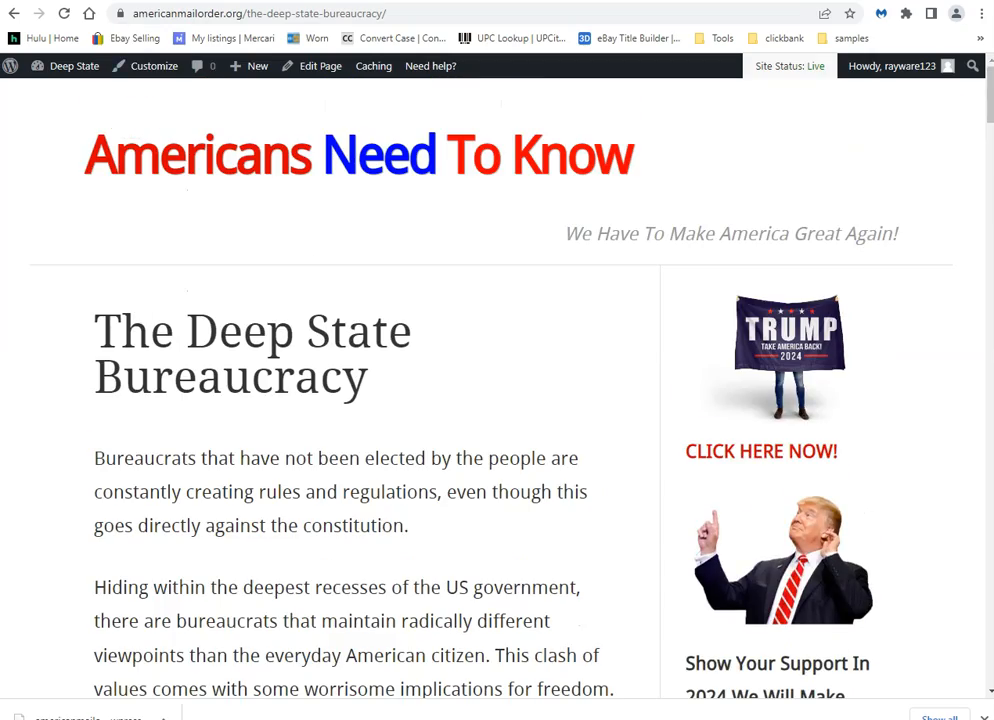
Switch to Bluehost's site manager and start creating a WordPress site named "What Is The Deep State", without a tagline
{"action": "left_click", "coordinate": [70, 2]}
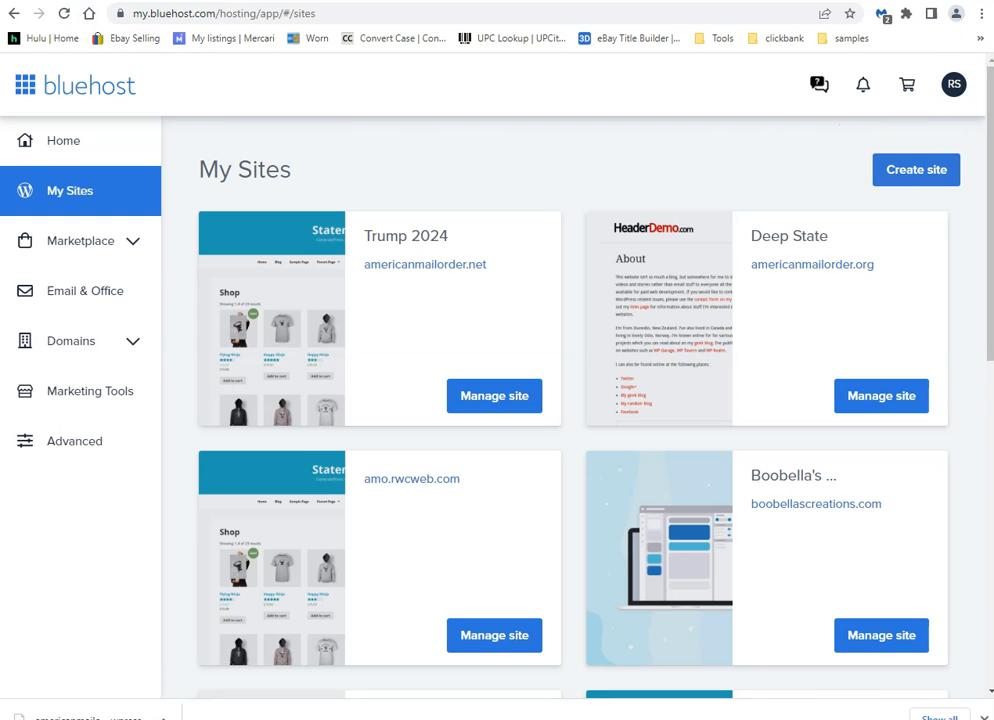
{"action": "left_click", "coordinate": [100, 0]}
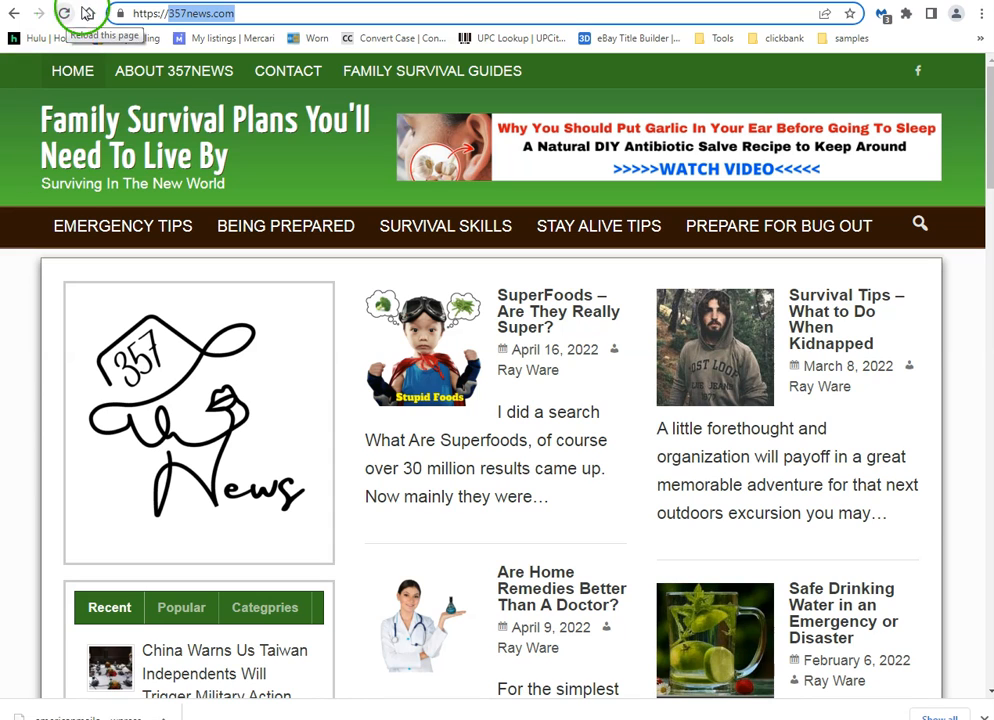
{"action": "left_click", "coordinate": [130, 0]}
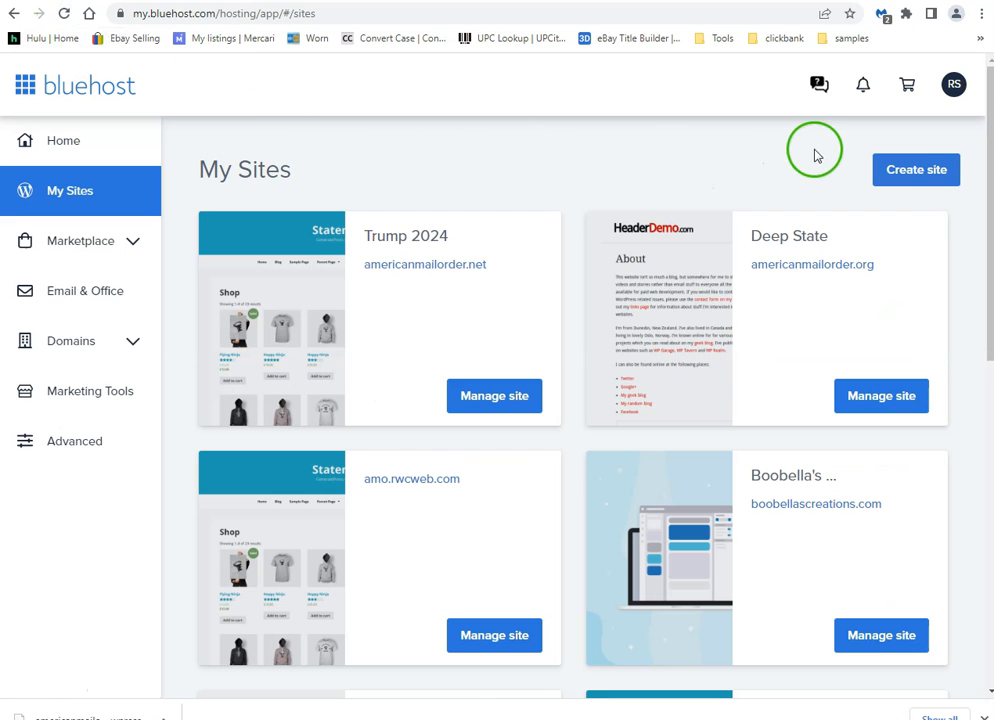
{"action": "left_click", "coordinate": [913, 172]}
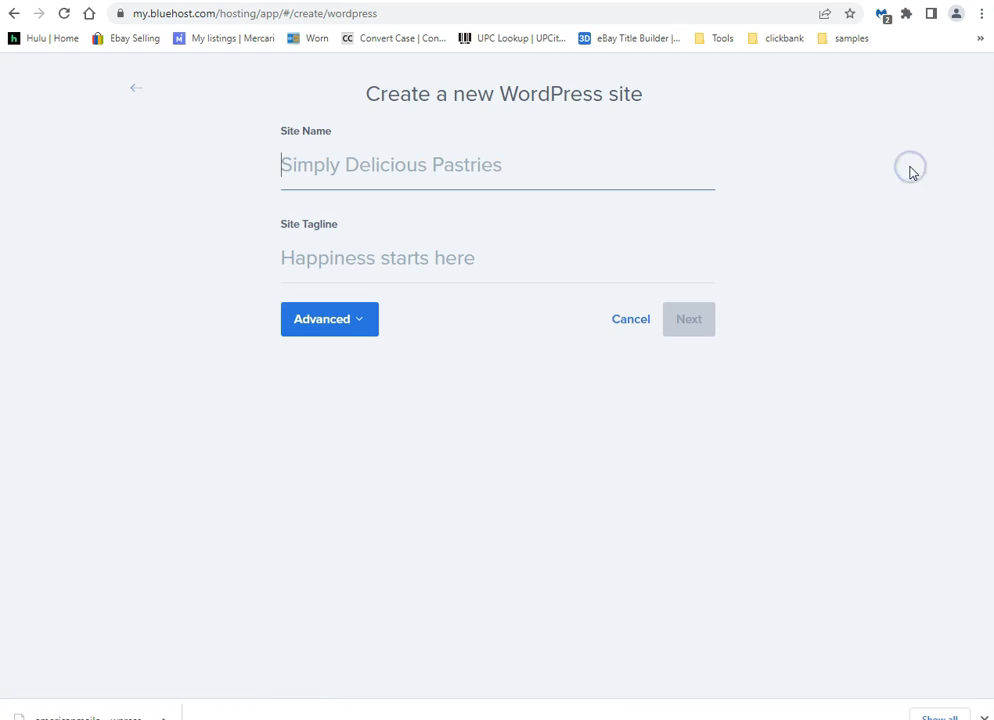
{"action": "left_click", "coordinate": [892, 313]}
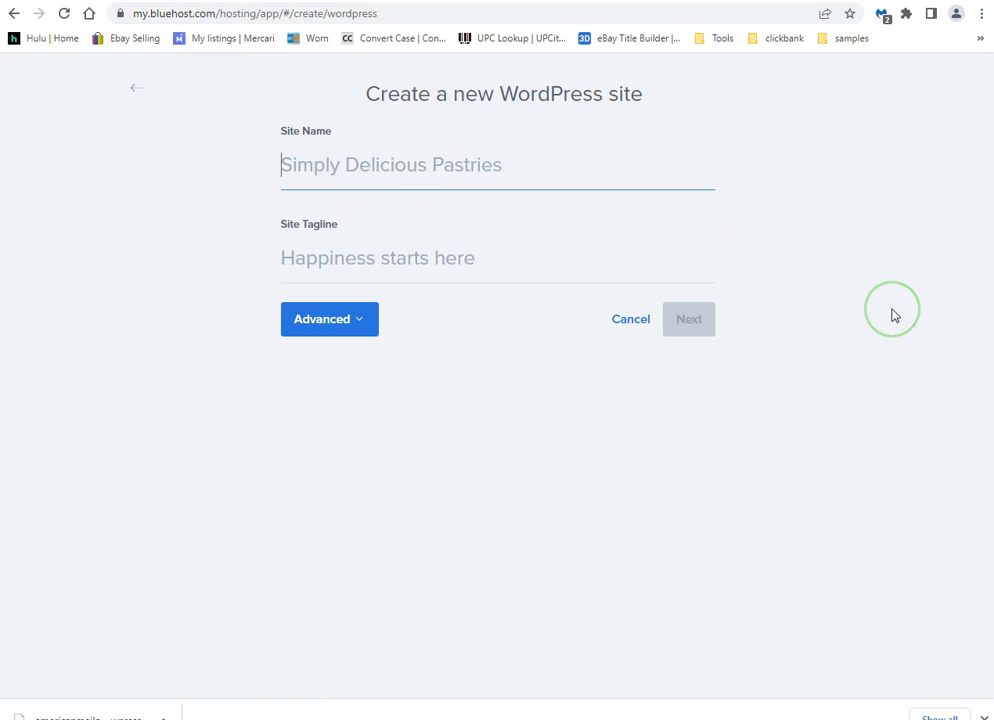
{"action": "type", "text": "What Is"}
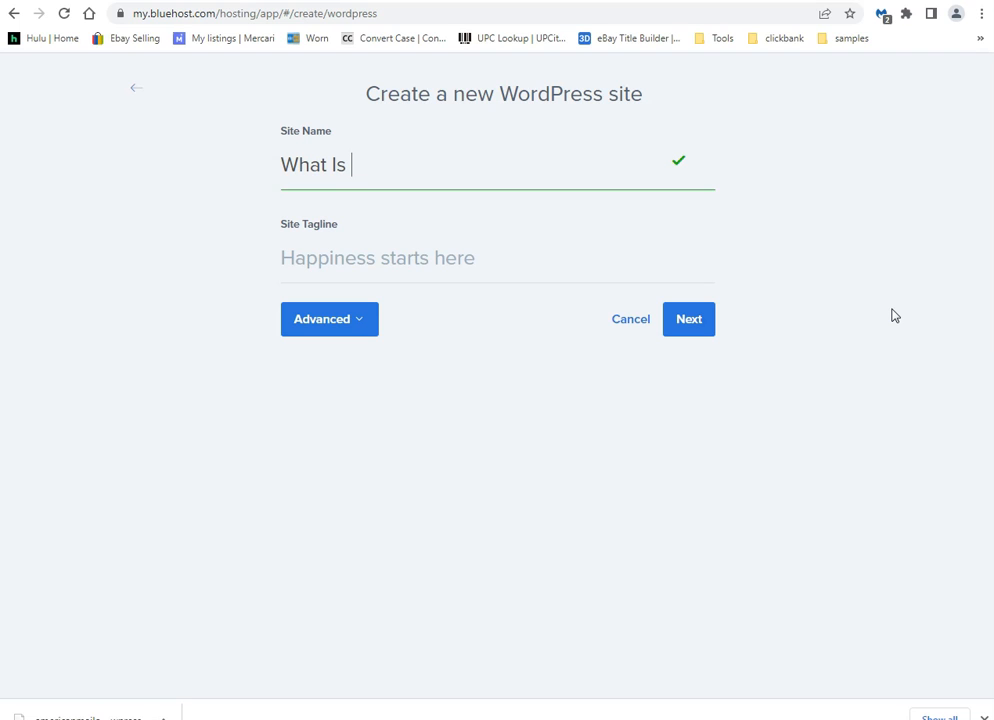
{"action": "type", "text": " The Deep State"}
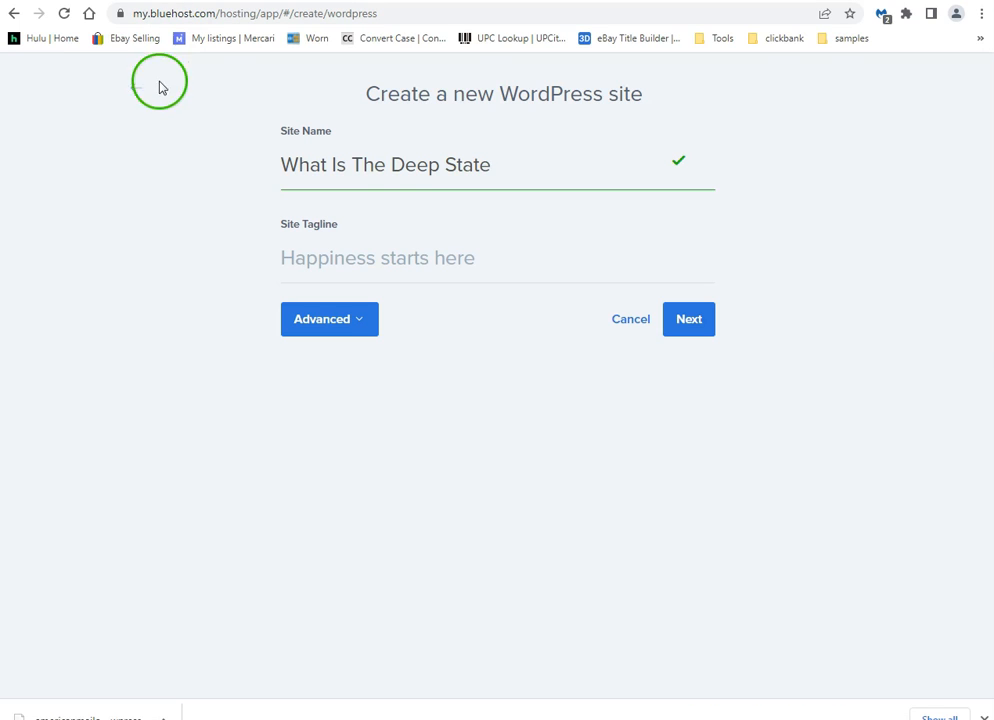
{"action": "left_click", "coordinate": [699, 322]}
Assign the domain 357news.com to the new site and install it without WP Forms, Monster Insights and Opt-in Monster
{"action": "left_click", "coordinate": [361, 159]}
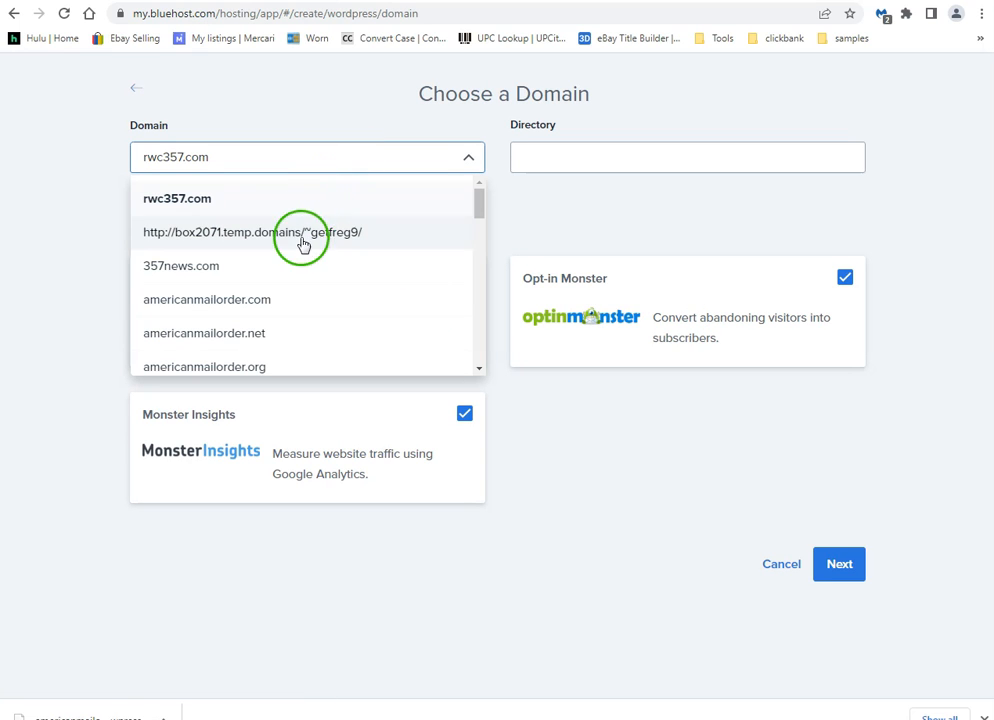
{"action": "left_click", "coordinate": [288, 273]}
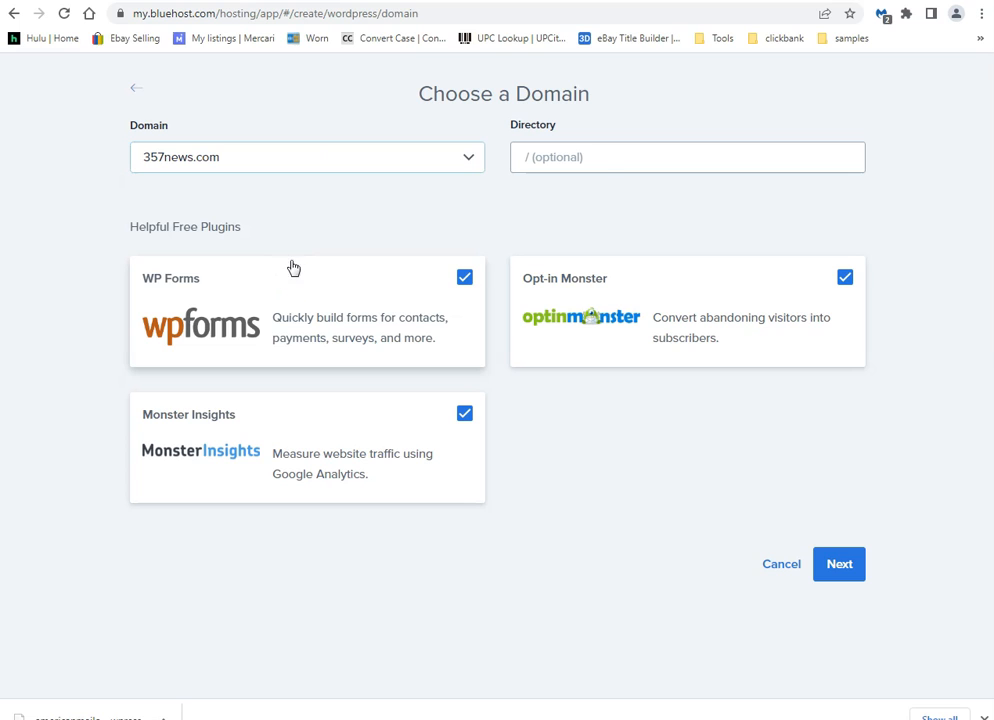
{"action": "left_click", "coordinate": [465, 279]}
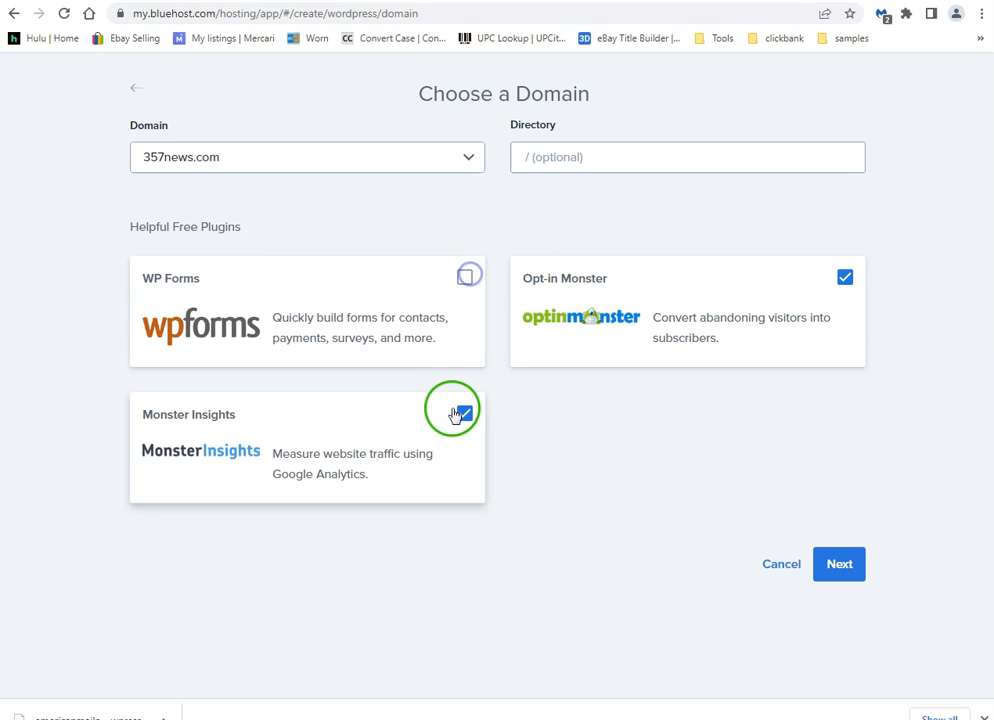
{"action": "left_click", "coordinate": [465, 414]}
{"action": "left_click", "coordinate": [845, 278]}
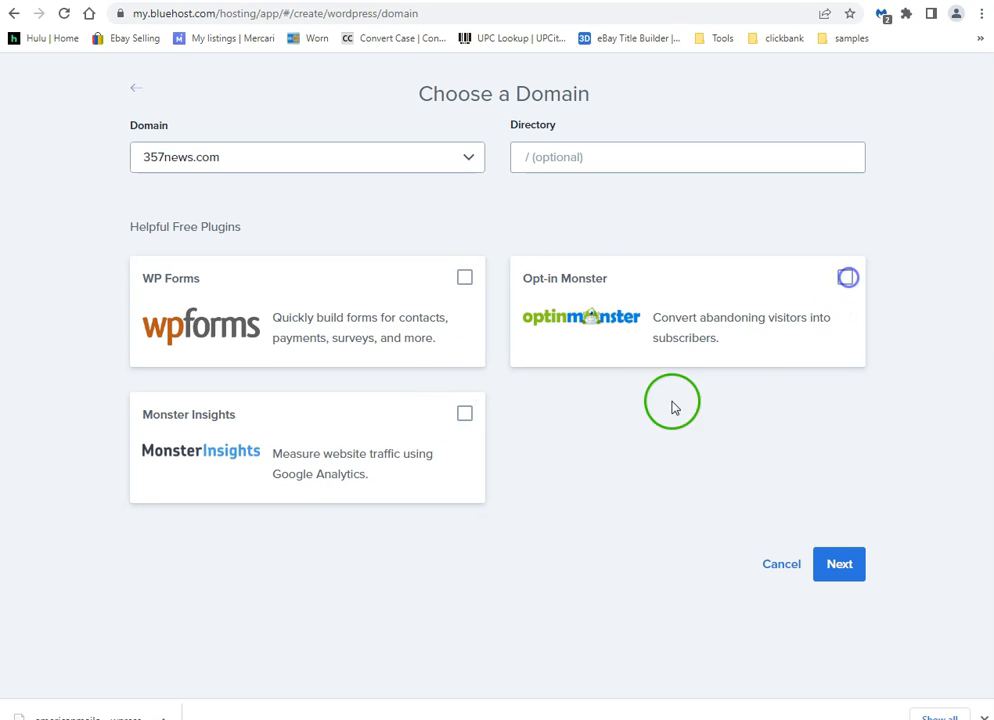
{"action": "left_click", "coordinate": [840, 566]}
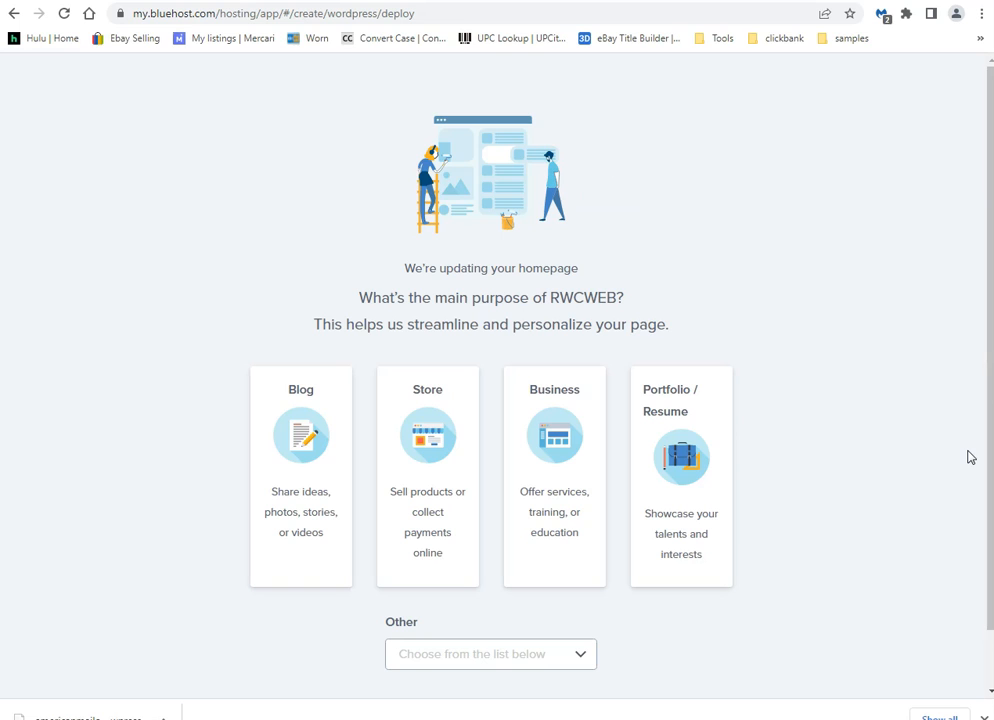
Answer the site-purpose question with Blog and log into the new site's WordPress admin
{"action": "left_click", "coordinate": [969, 452]}
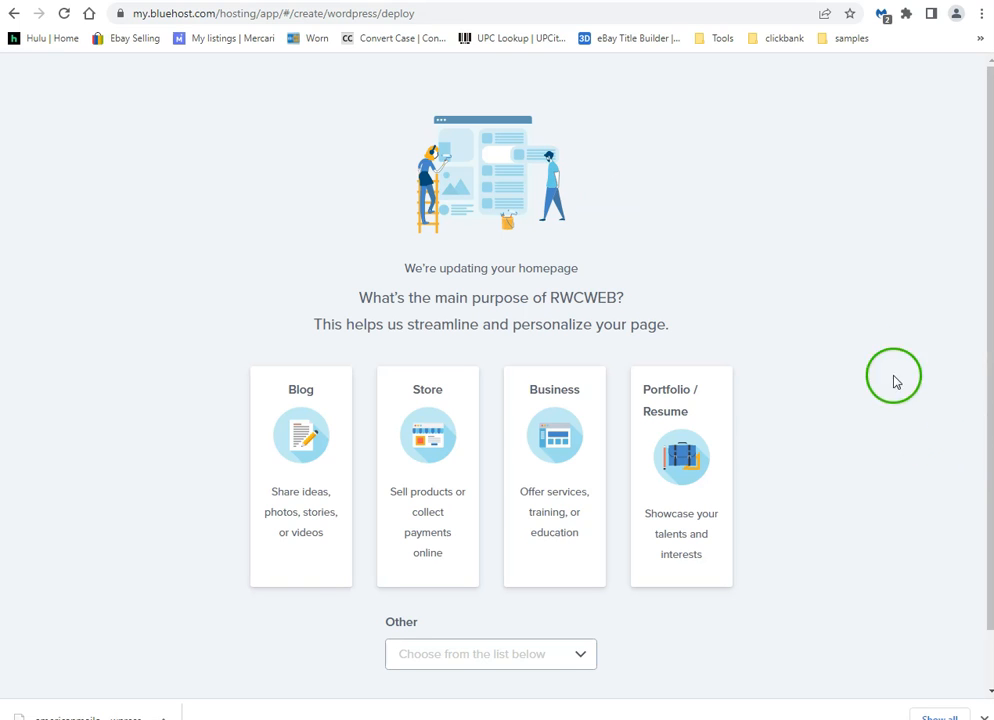
{"action": "left_click", "coordinate": [286, 446]}
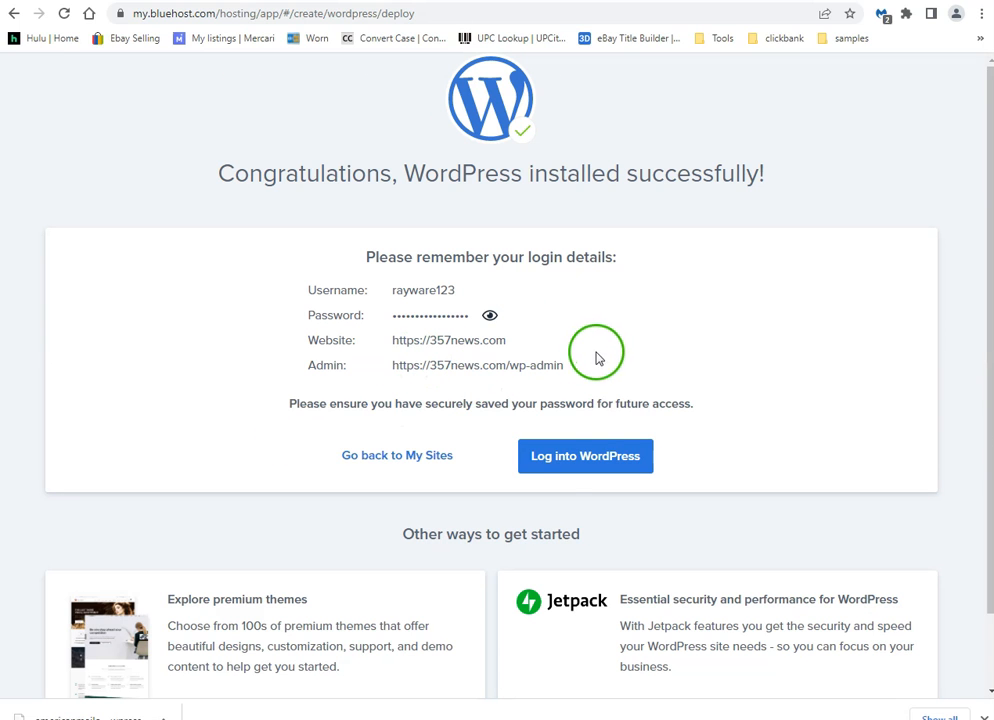
{"action": "left_click", "coordinate": [578, 455]}
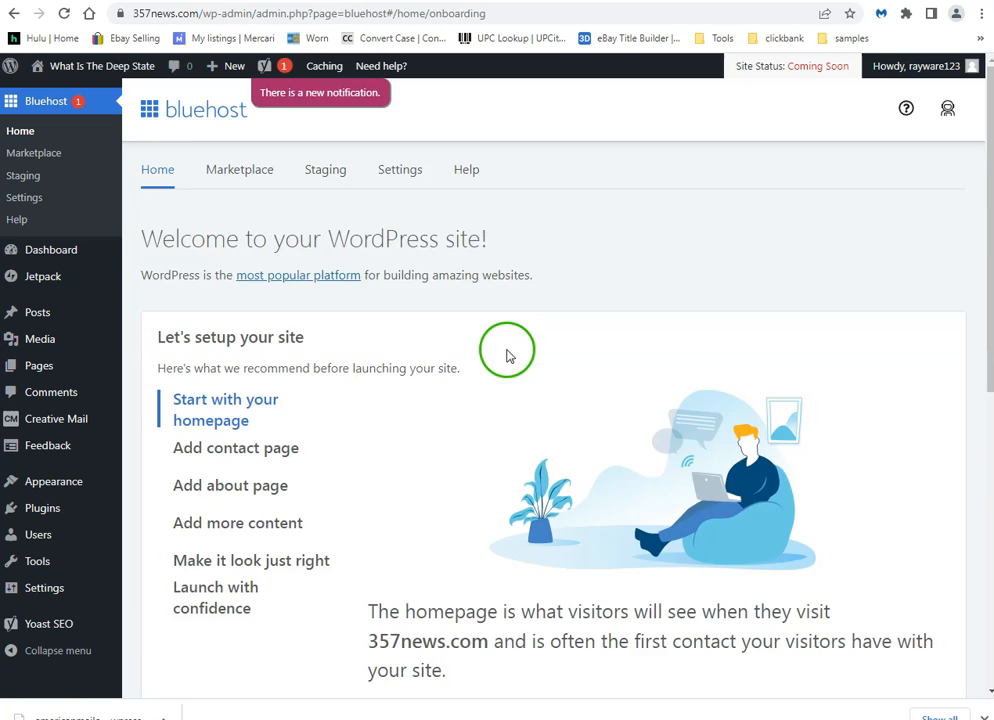
Look over the new WordPress dashboard and open the list of all posts
{"action": "scroll", "coordinate": [55, 322], "scroll_direction": "down", "scroll_amount": 3}
{"action": "scroll", "coordinate": [62, 308], "scroll_direction": "up", "scroll_amount": 3}
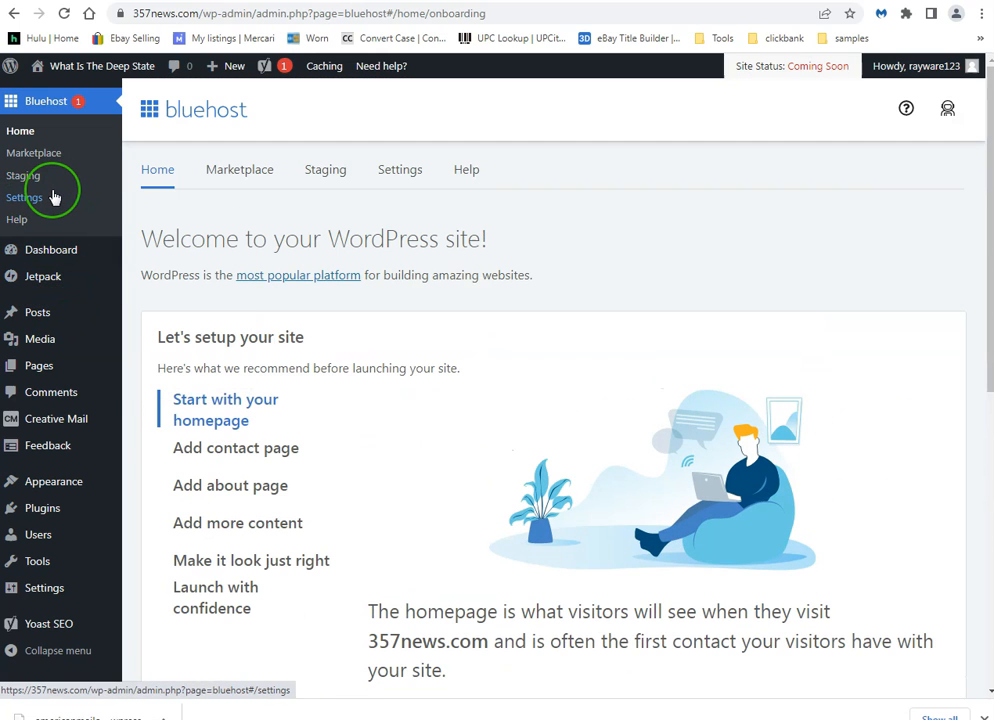
{"action": "scroll", "coordinate": [80, 205], "scroll_direction": "down", "scroll_amount": 3}
{"action": "scroll", "coordinate": [84, 213], "scroll_direction": "up", "scroll_amount": 3}
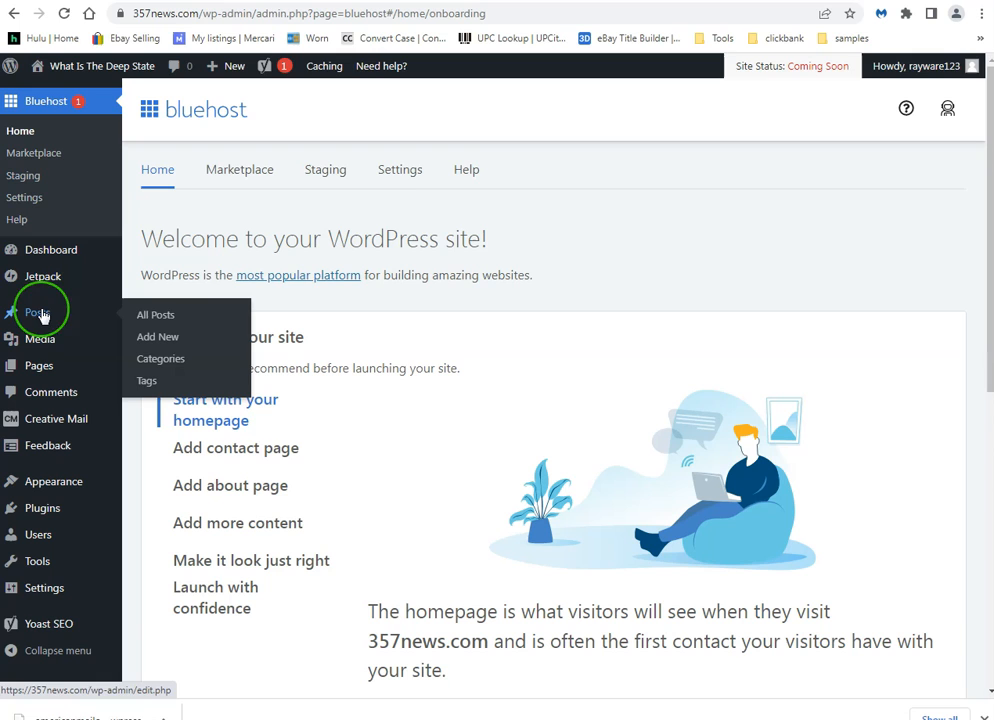
{"action": "left_click", "coordinate": [52, 313]}
{"action": "left_click", "coordinate": [163, 315]}
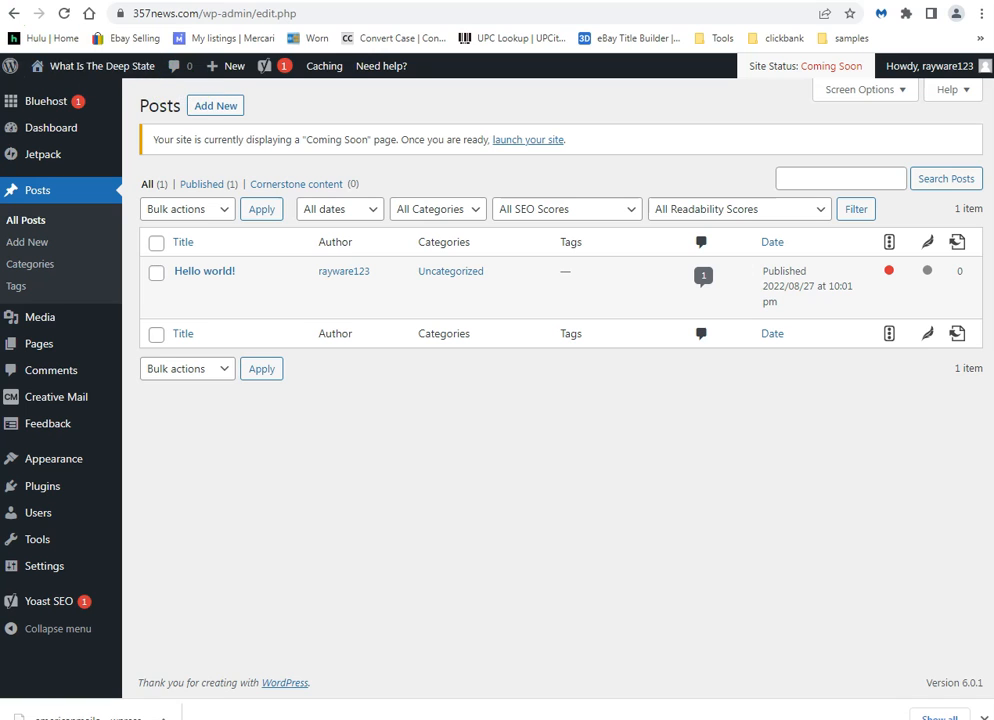
Switch to the tab with the old 357news.com website and copy its address
{"action": "left_click", "coordinate": [60, 1]}
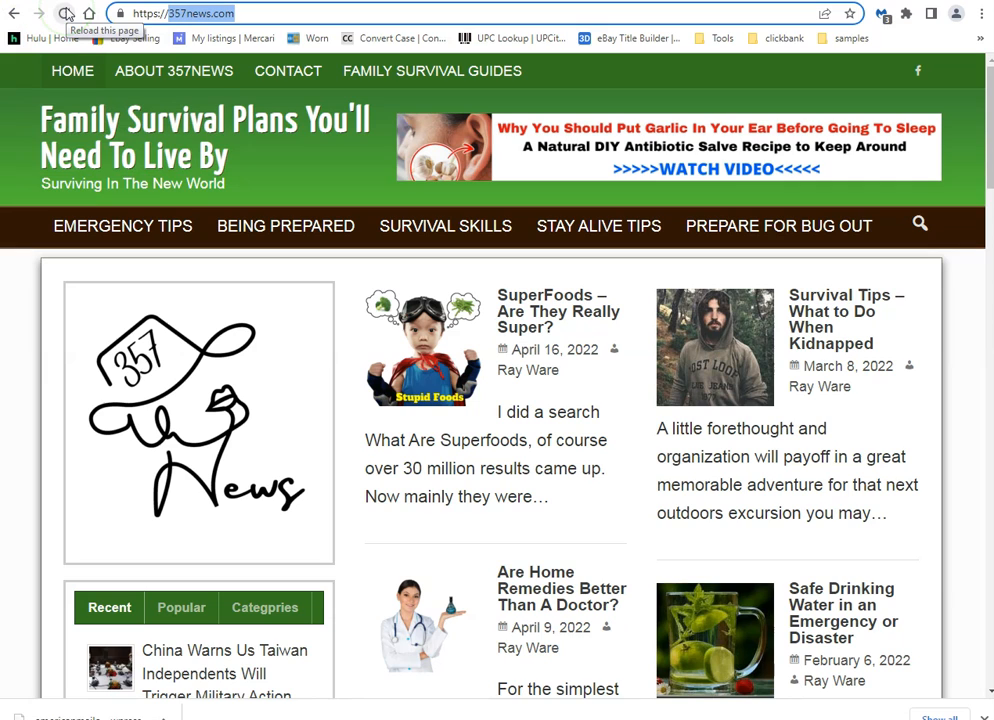
{"action": "left_click", "coordinate": [195, 14]}
{"action": "right_click", "coordinate": [195, 14]}
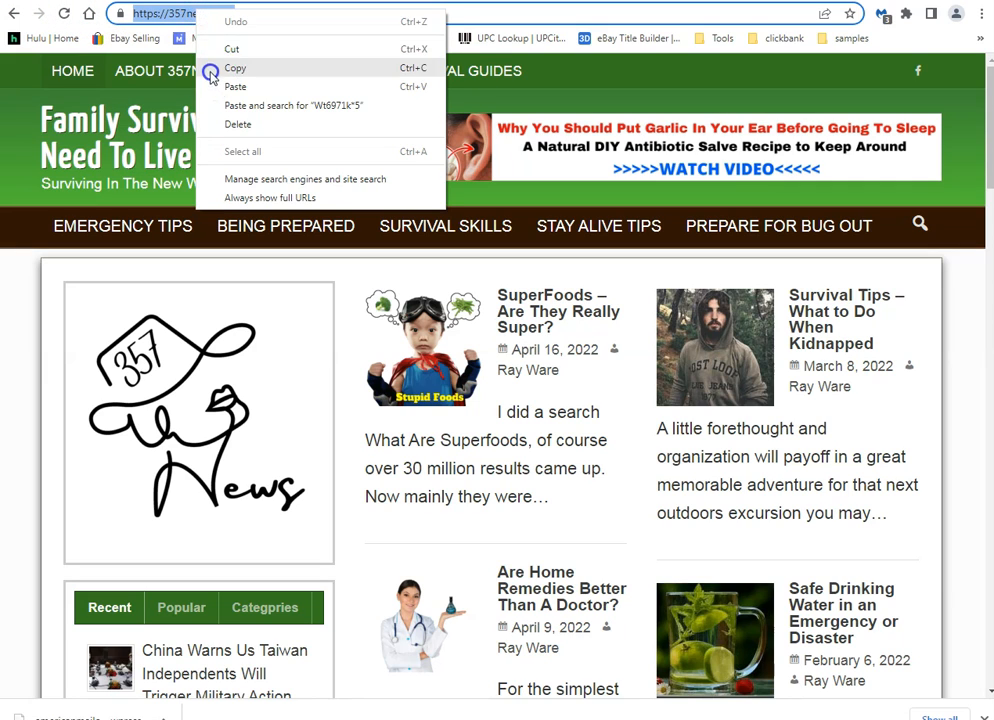
{"action": "left_click", "coordinate": [211, 69]}
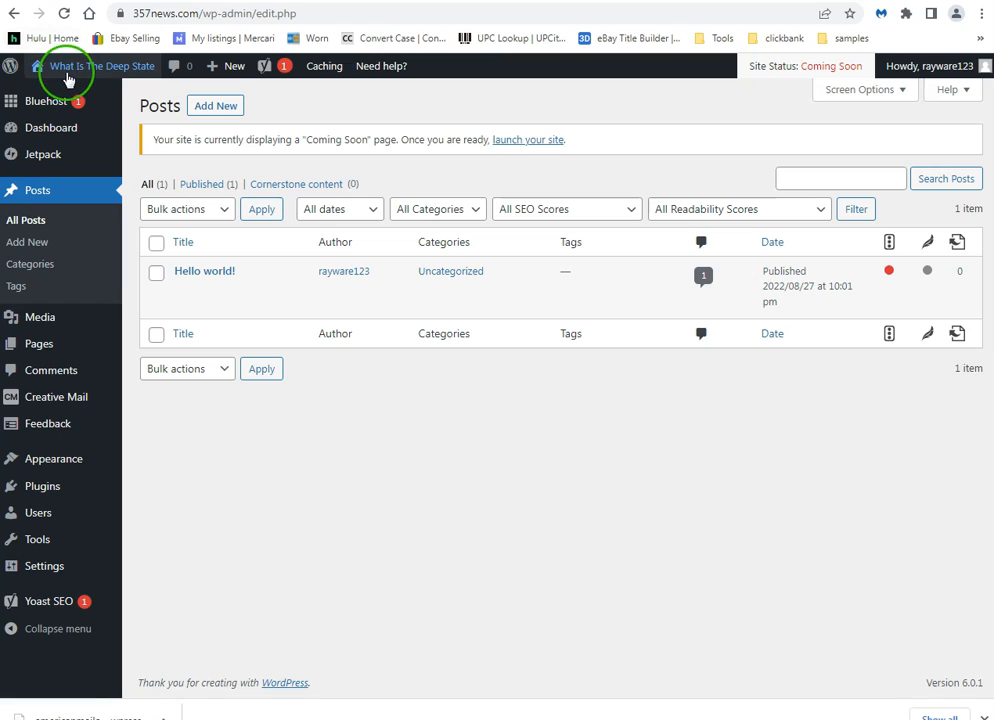
Open 357news.com in an incognito window, reload it to check the public page, and return to the posts list
{"action": "mouse_move", "coordinate": [70, 72]}
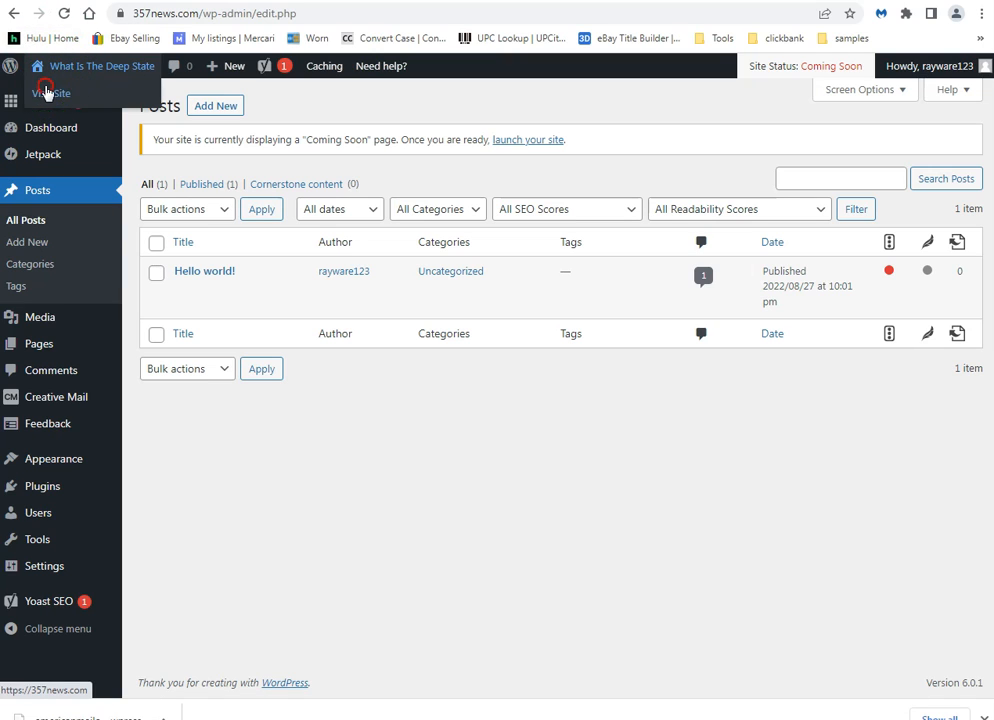
{"action": "right_click", "coordinate": [48, 90]}
{"action": "left_click", "coordinate": [82, 135]}
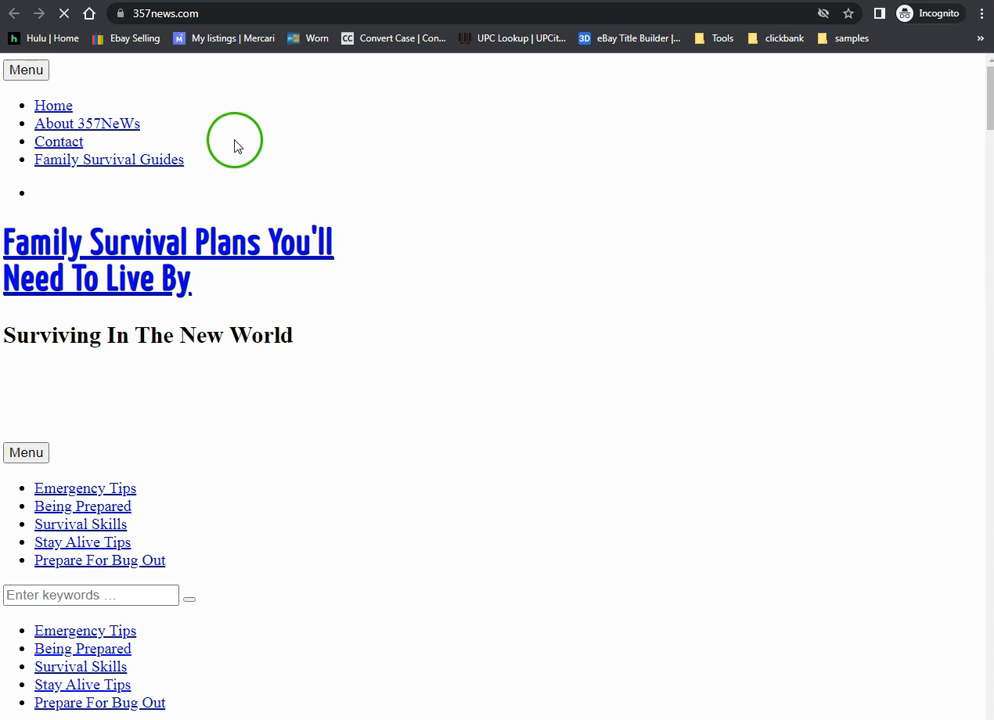
{"action": "scroll", "coordinate": [448, 200], "scroll_direction": "down", "scroll_amount": 4}
{"action": "scroll", "coordinate": [519, 239], "scroll_direction": "up", "scroll_amount": 4}
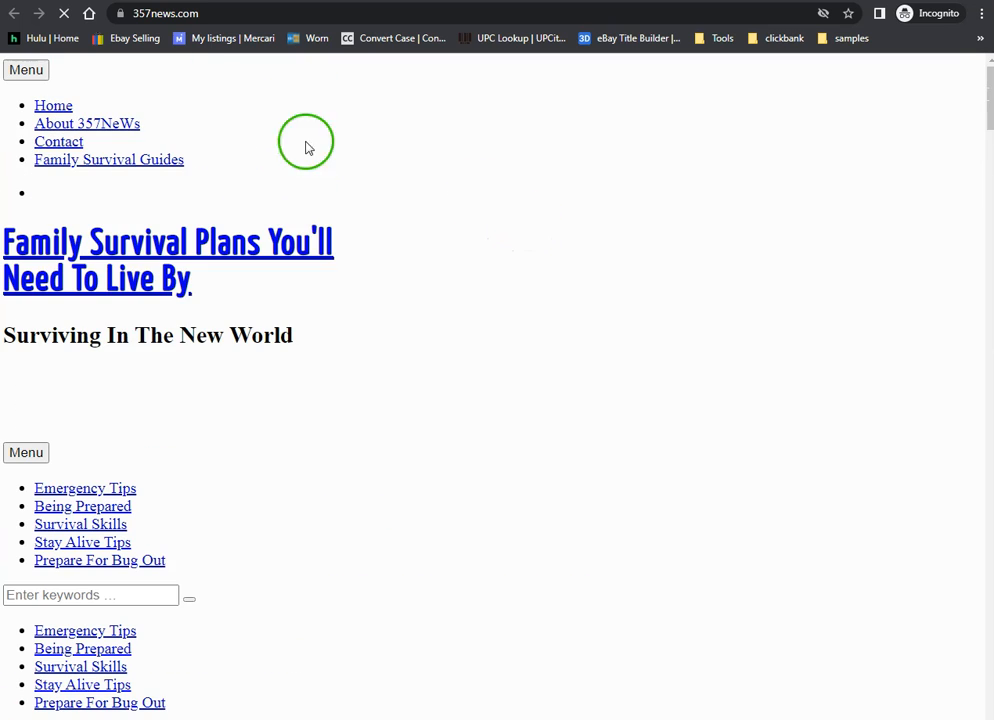
{"action": "left_click", "coordinate": [66, 18]}
{"action": "left_click", "coordinate": [66, 18]}
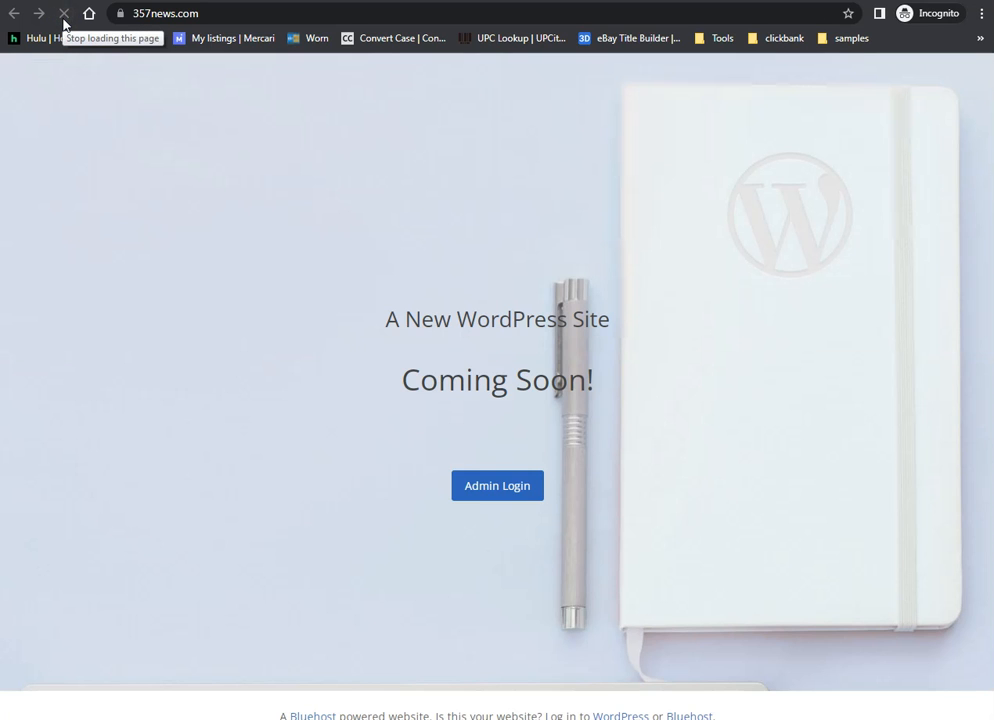
{"action": "left_click", "coordinate": [57, 160]}
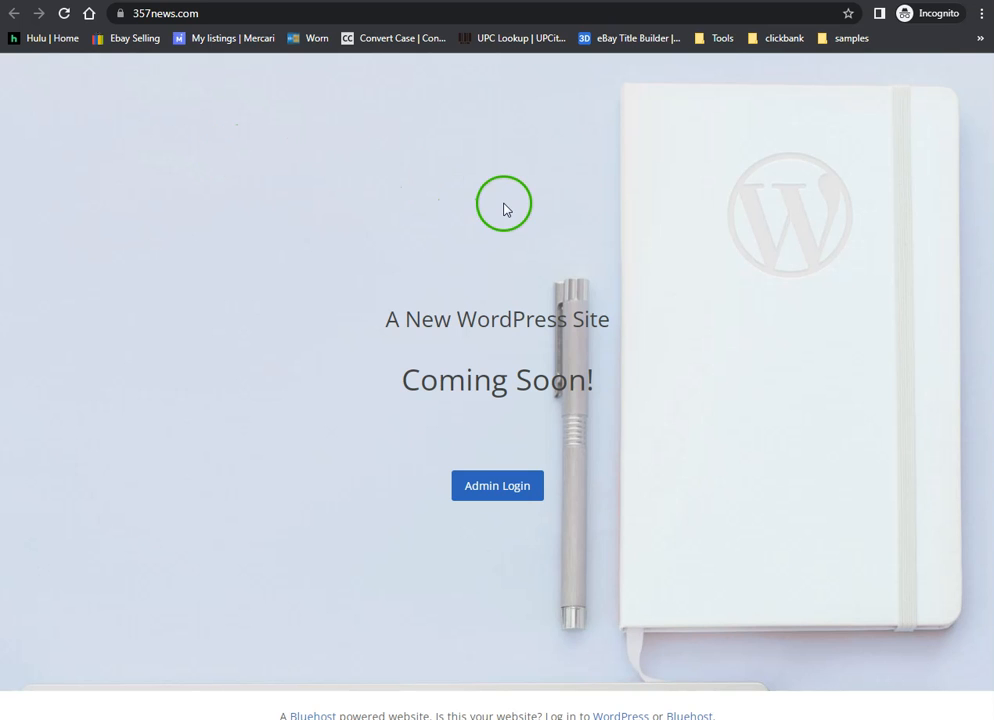
{"action": "left_click", "coordinate": [120, 13]}
{"action": "left_click", "coordinate": [171, 13]}
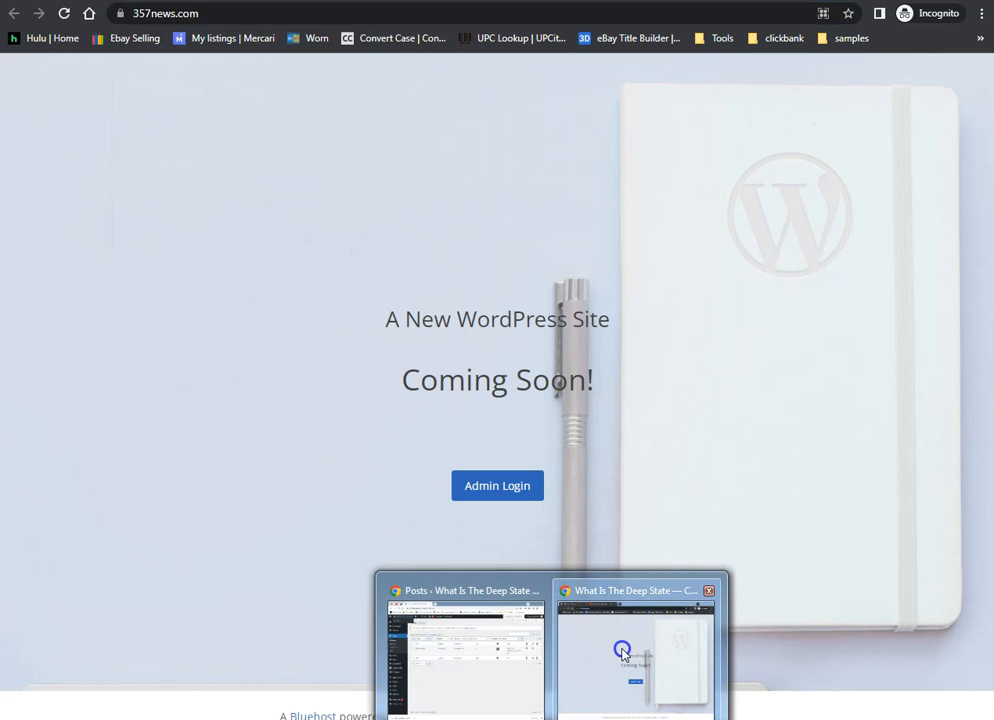
{"action": "left_click", "coordinate": [499, 648]}
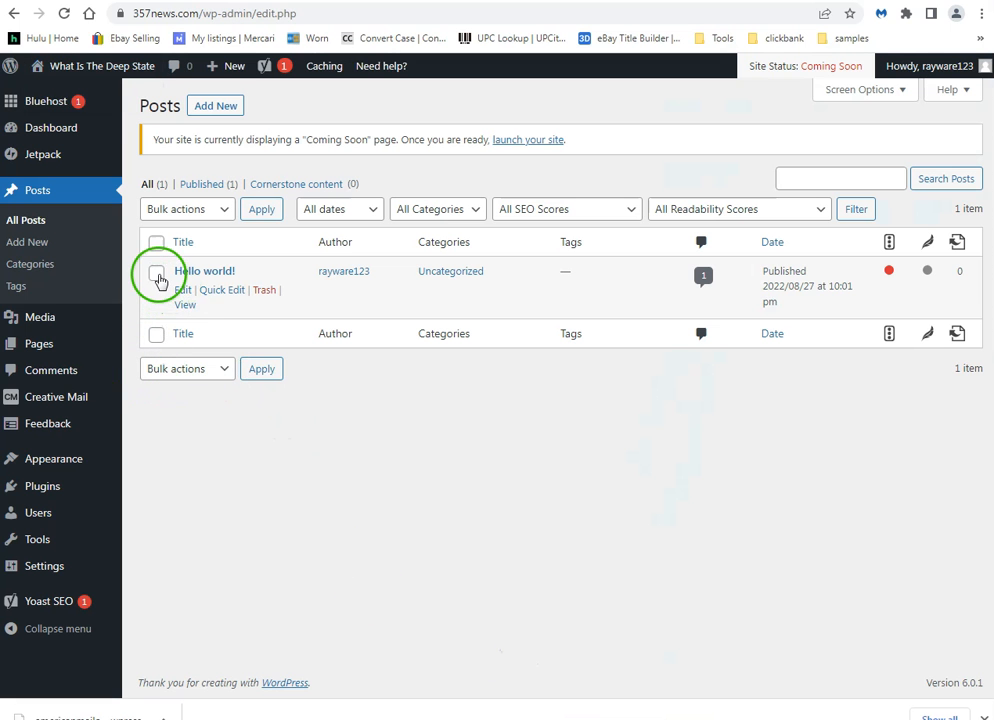
Move the "Hello world!" post to the trash
{"action": "left_click", "coordinate": [260, 290]}
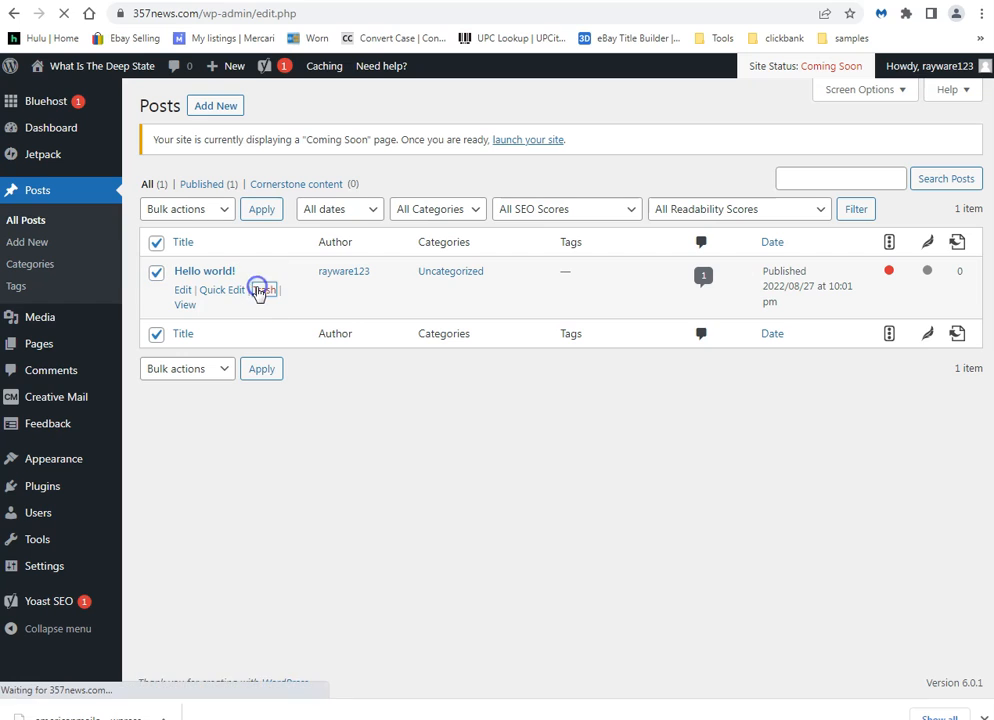
{"action": "left_click", "coordinate": [276, 299]}
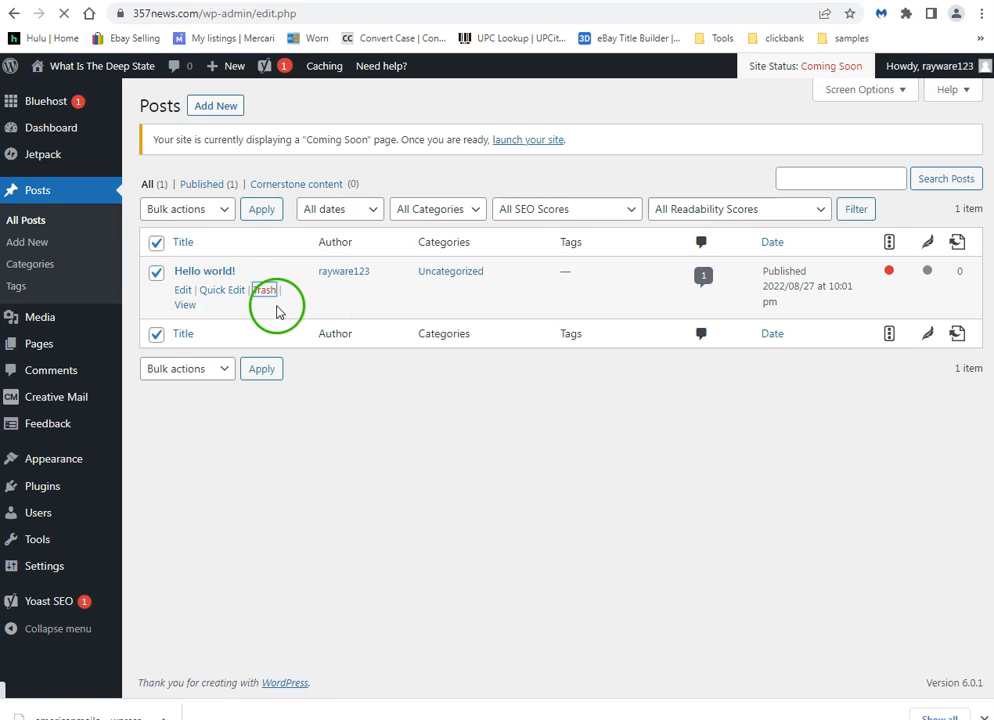
{"action": "left_click", "coordinate": [261, 209]}
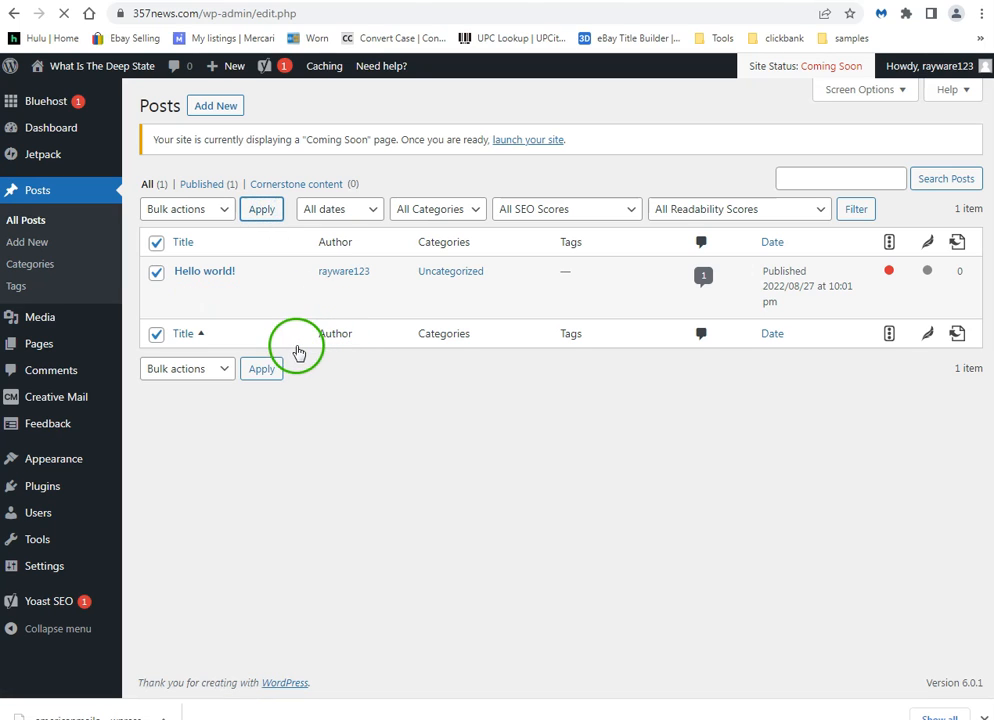
Move the Privacy Policy and Sample Page pages to the trash in one bulk action and dismiss the notices
{"action": "mouse_move", "coordinate": [40, 348]}
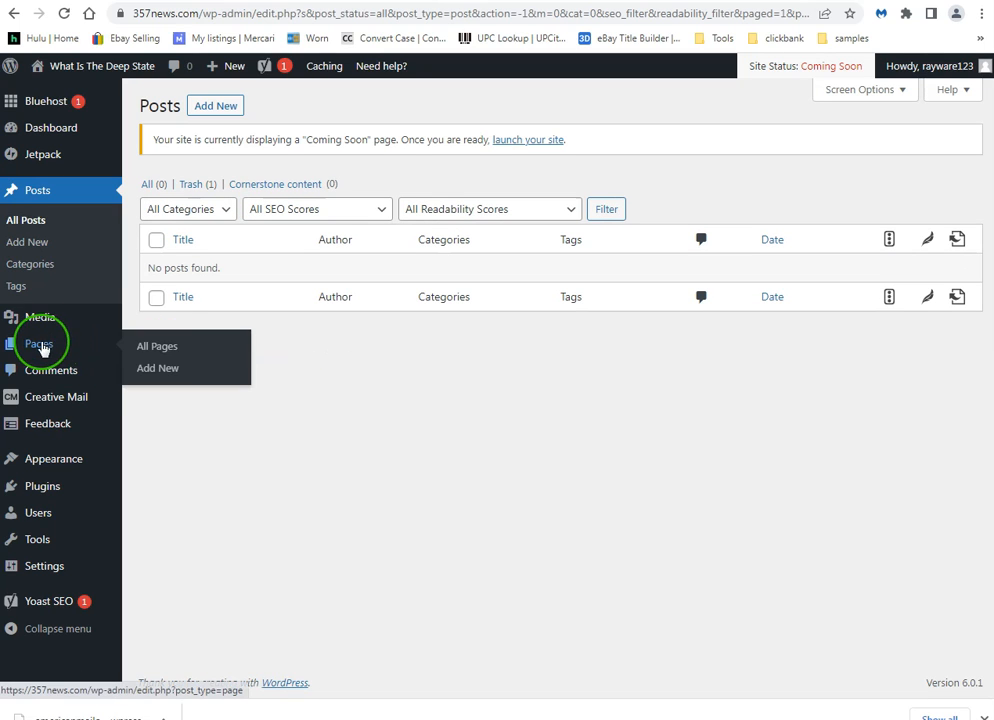
{"action": "left_click", "coordinate": [155, 347]}
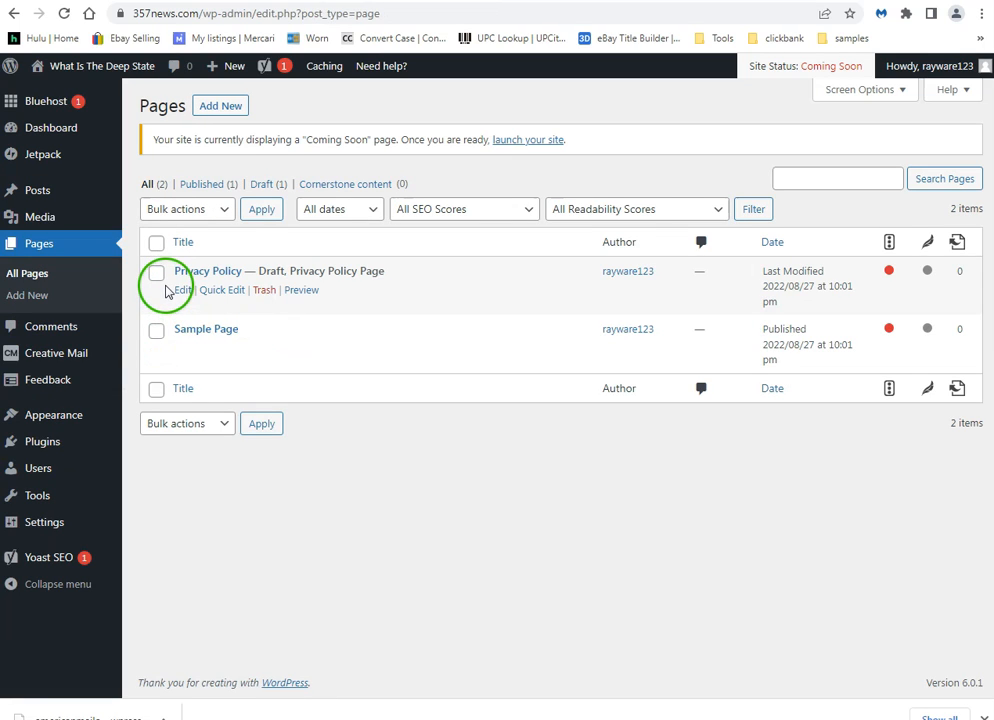
{"action": "left_click", "coordinate": [155, 243]}
{"action": "left_click", "coordinate": [174, 209]}
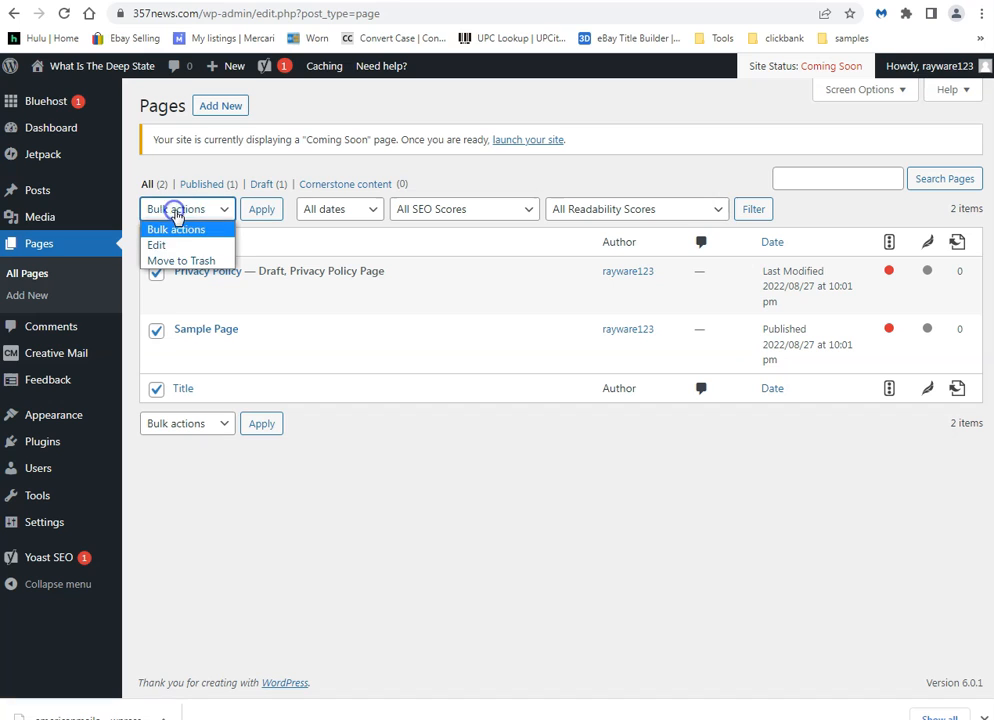
{"action": "left_click", "coordinate": [172, 259]}
{"action": "left_click", "coordinate": [262, 209]}
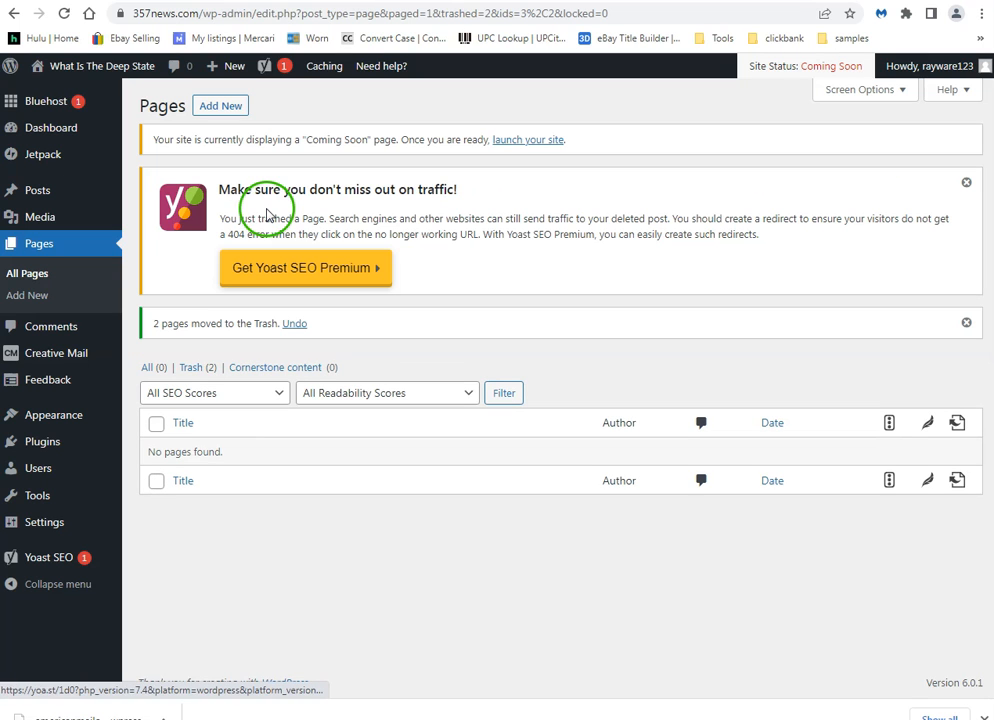
{"action": "left_click", "coordinate": [966, 182]}
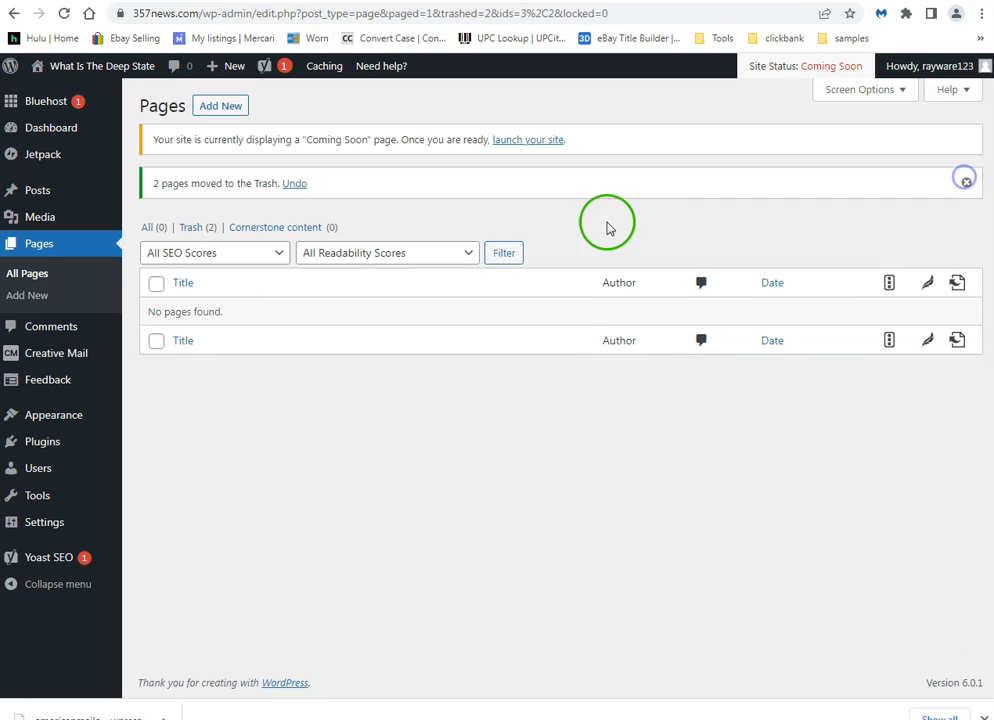
{"action": "mouse_move", "coordinate": [77, 170]}
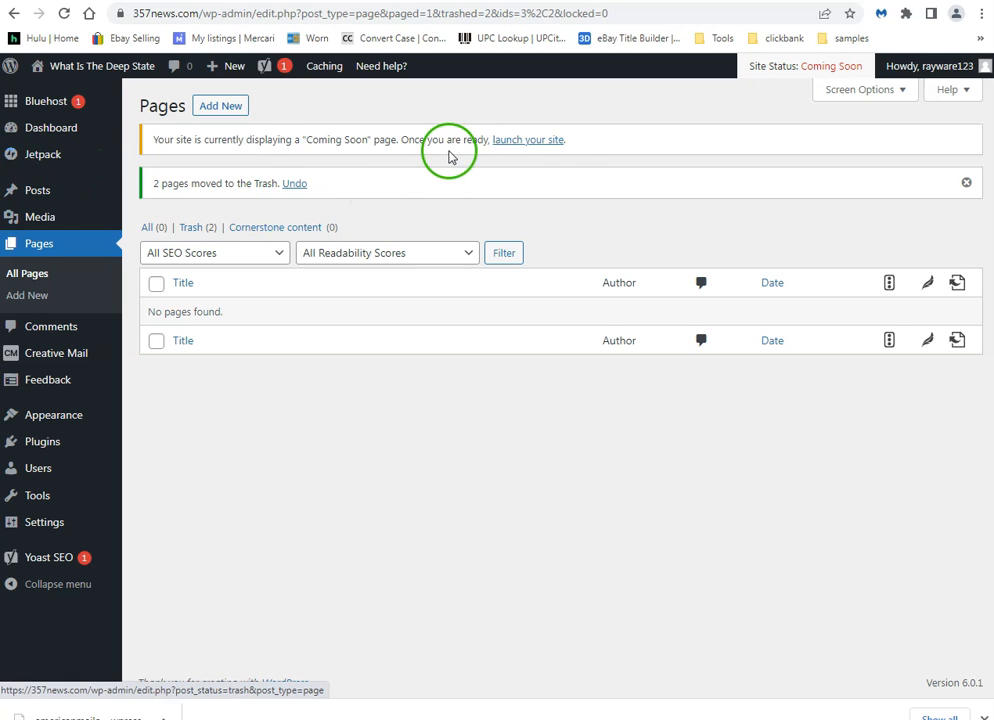
{"action": "left_click", "coordinate": [965, 185]}
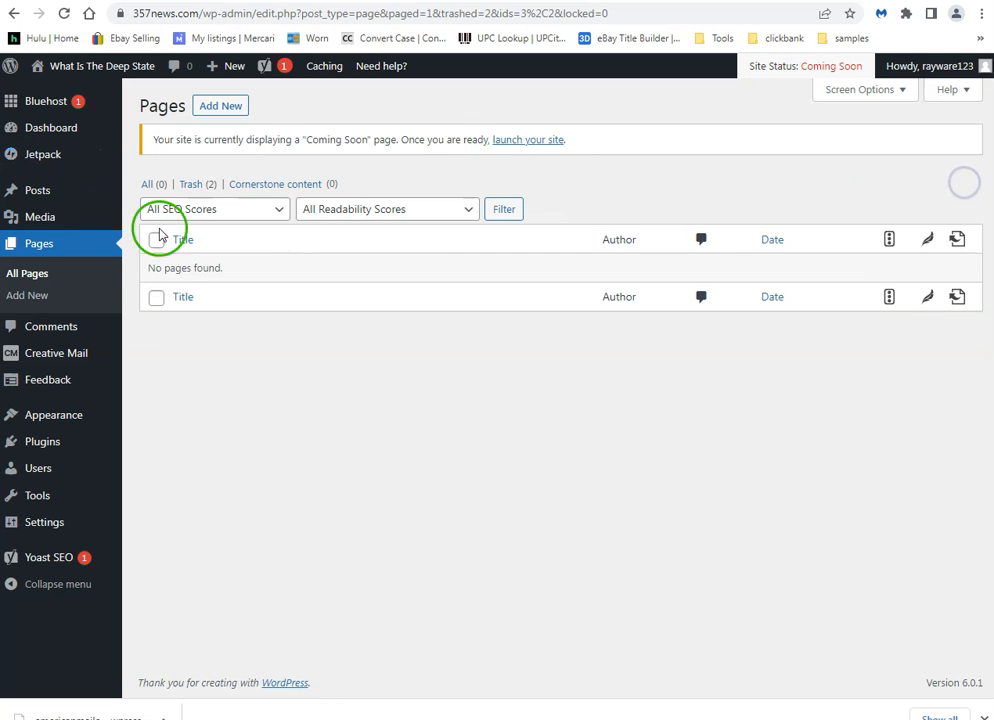
Open the media library to check for existing items and dismiss the Jetpack VideoPress notice
{"action": "mouse_move", "coordinate": [39, 181]}
{"action": "left_click", "coordinate": [44, 219]}
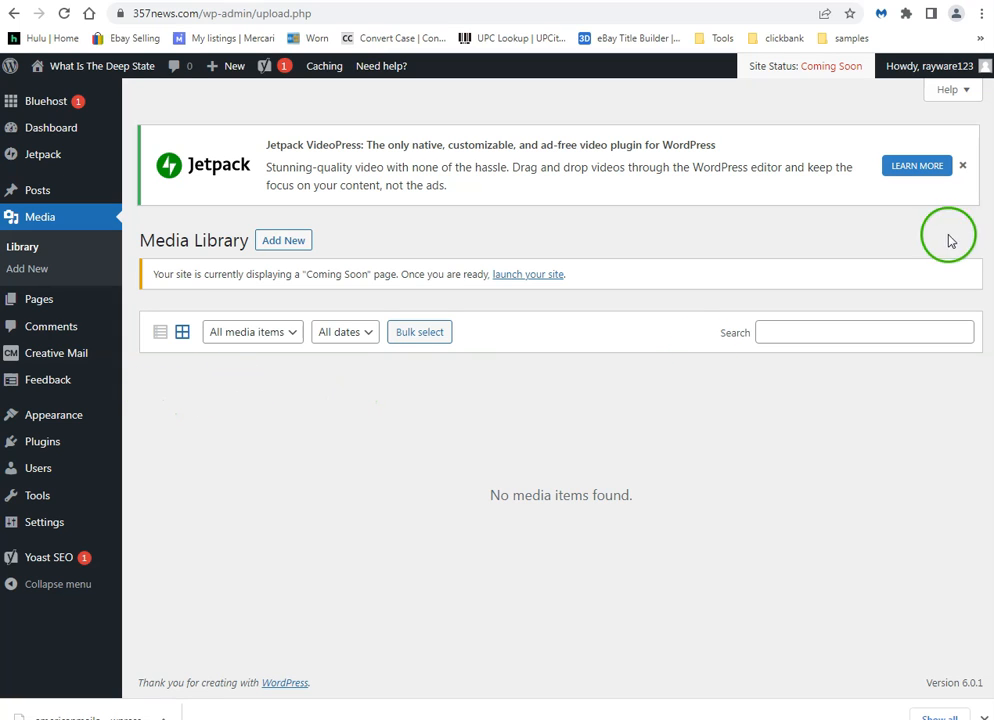
{"action": "left_click", "coordinate": [961, 165]}
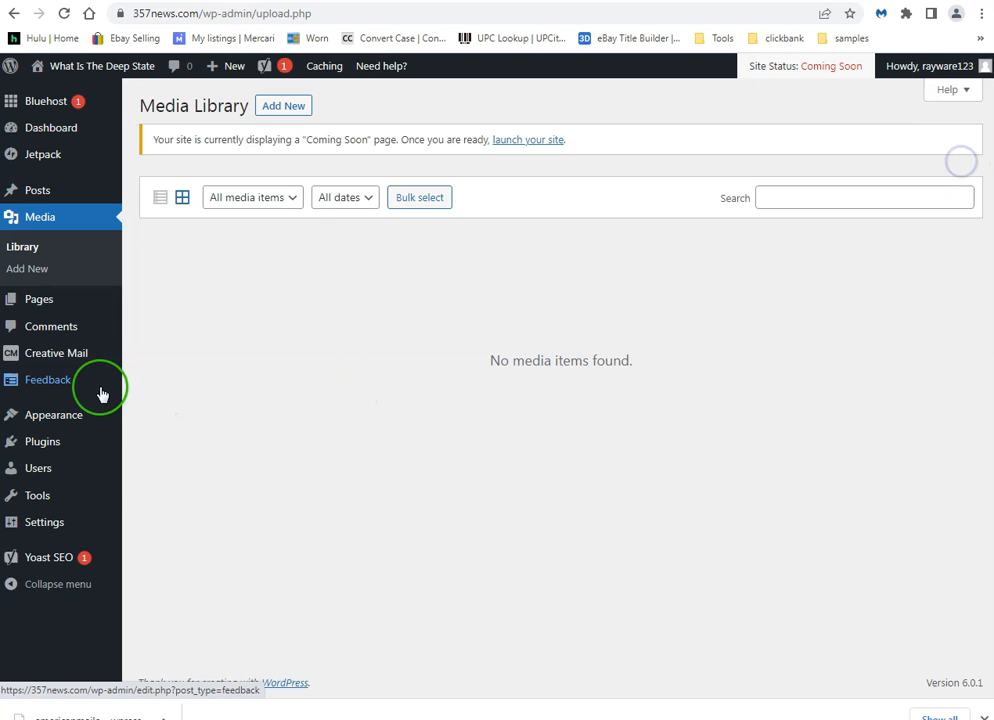
Open the installed themes and delete the Sinatra theme
{"action": "mouse_move", "coordinate": [60, 430]}
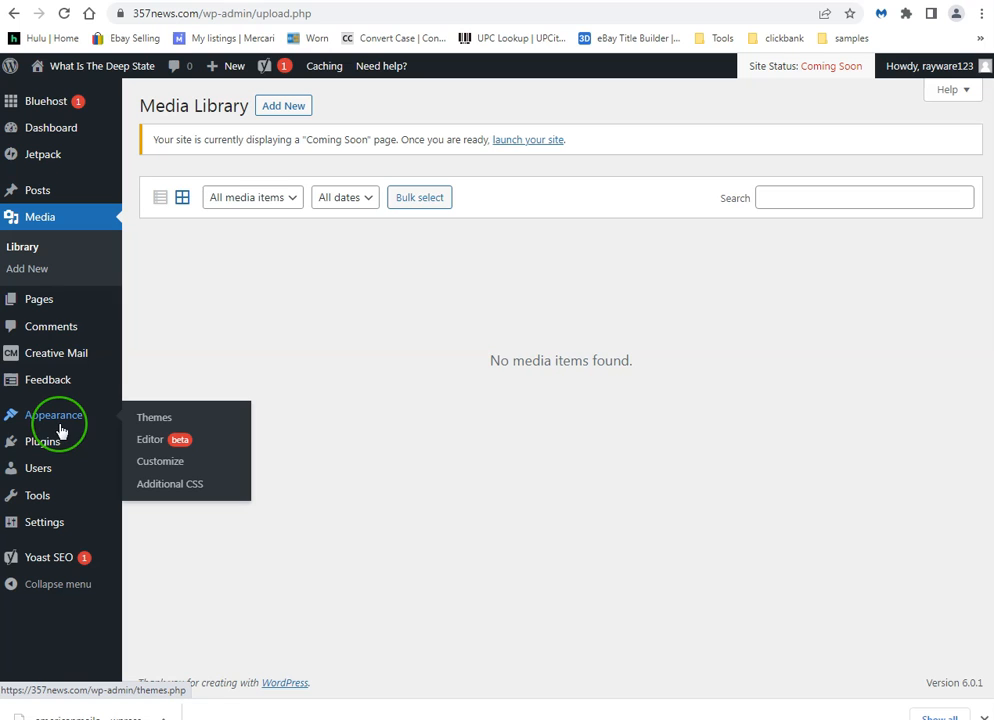
{"action": "left_click", "coordinate": [150, 418]}
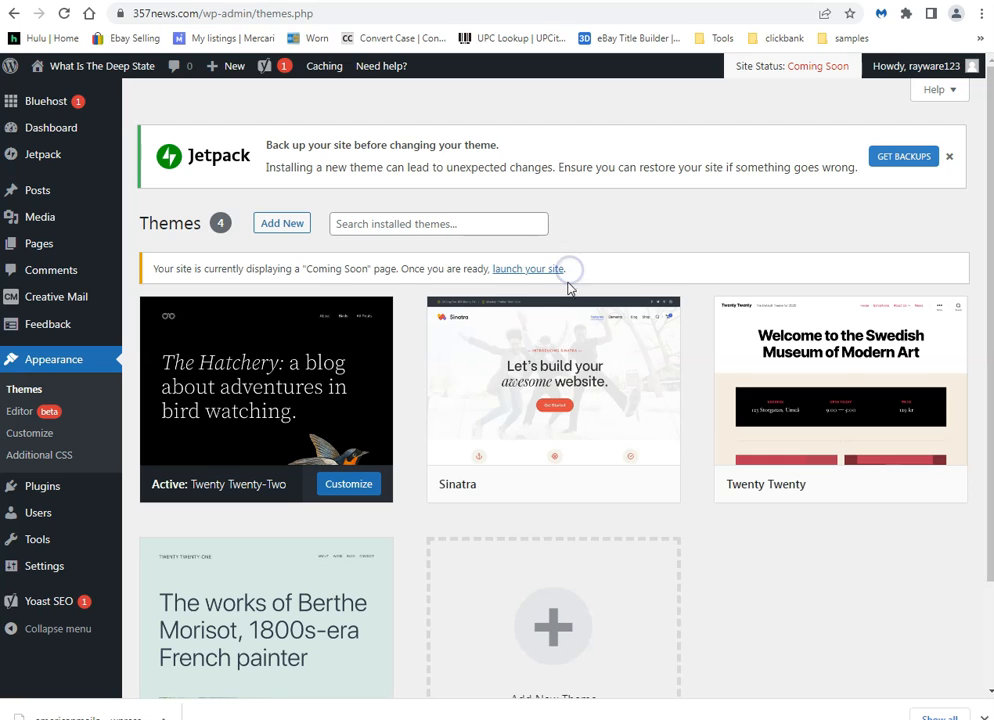
{"action": "left_click", "coordinate": [552, 381]}
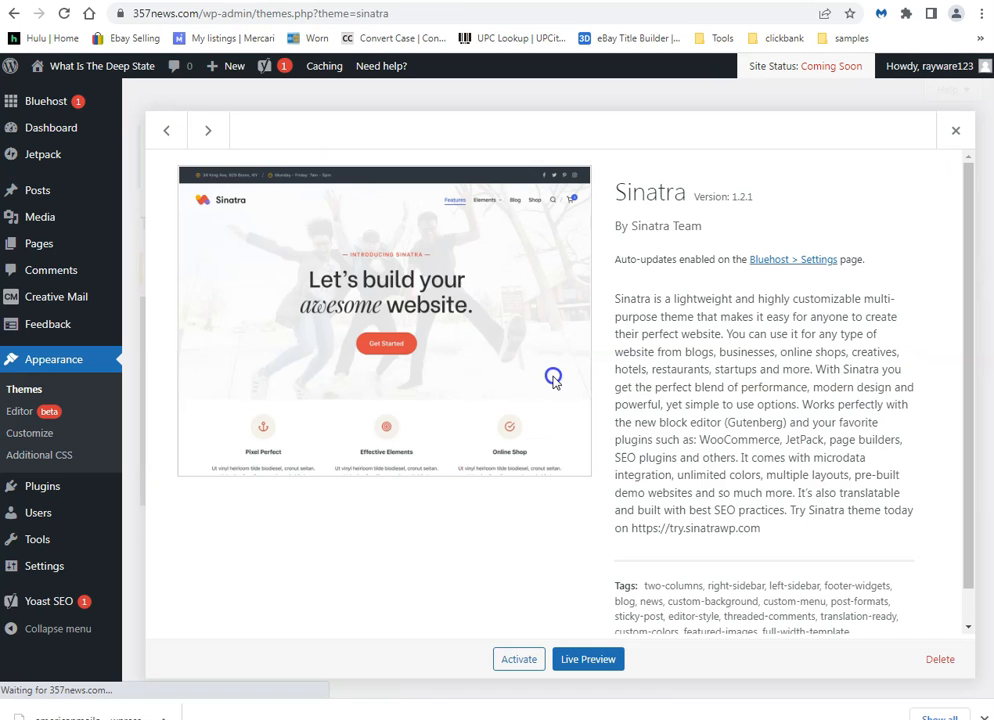
{"action": "left_click", "coordinate": [955, 662]}
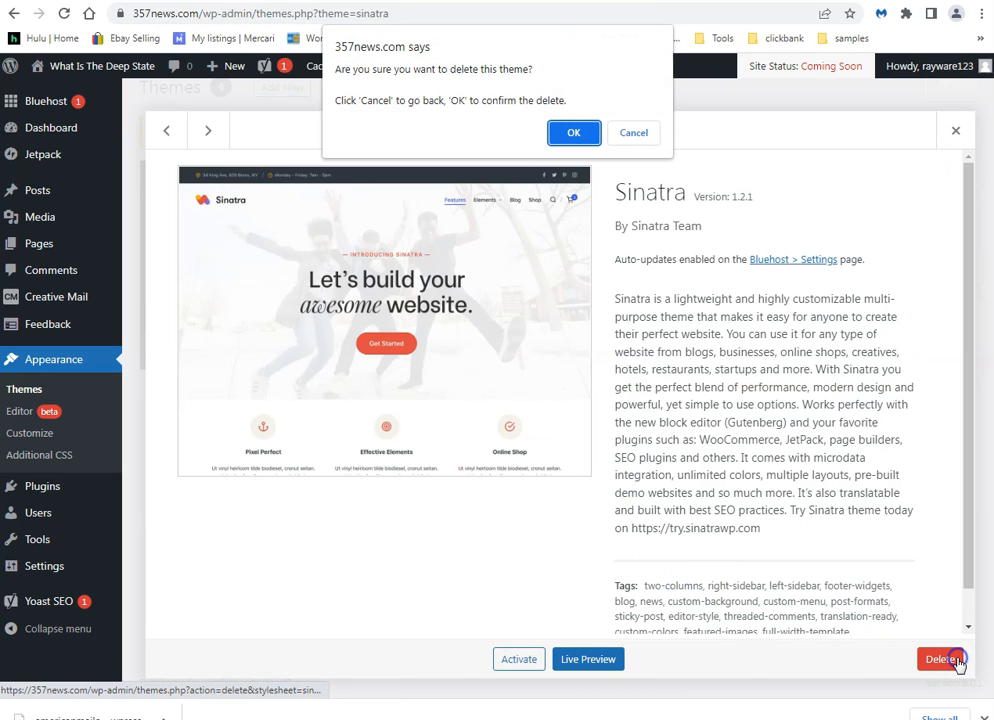
{"action": "left_click", "coordinate": [572, 133]}
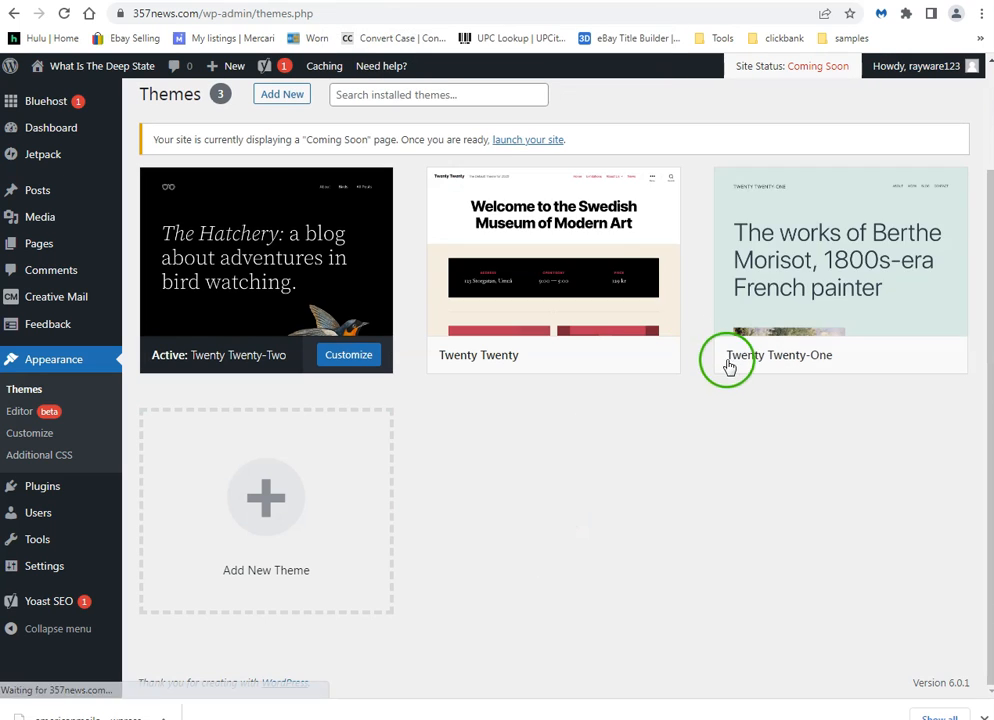
Delete the unused Twenty Twenty and Twenty Twenty-One themes
{"action": "left_click", "coordinate": [543, 266]}
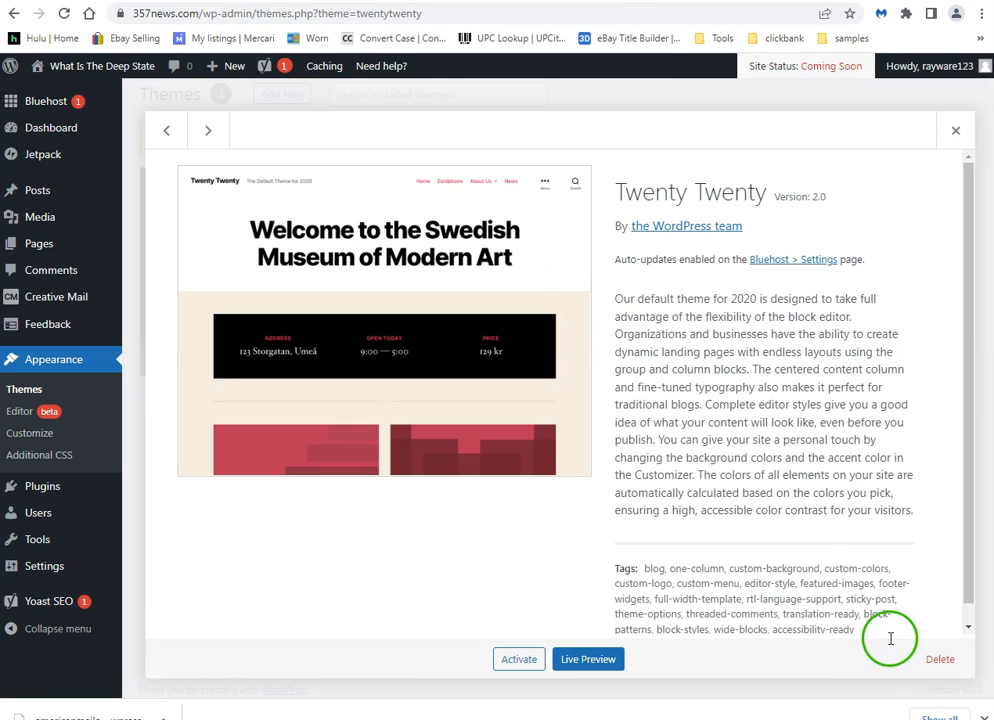
{"action": "left_click", "coordinate": [935, 659]}
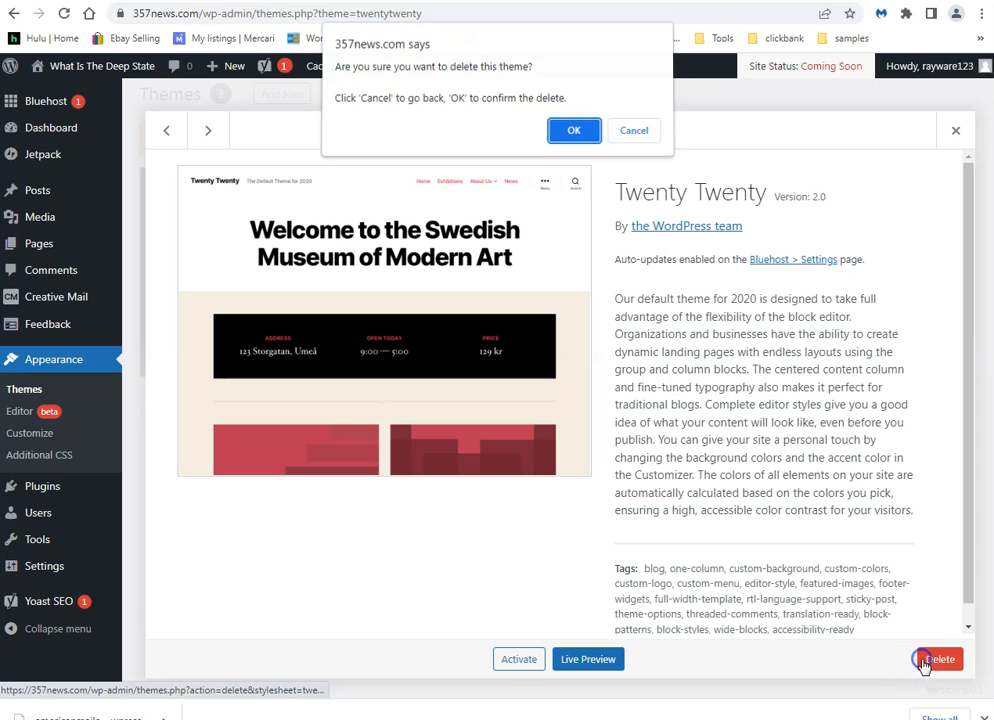
{"action": "left_click", "coordinate": [575, 144]}
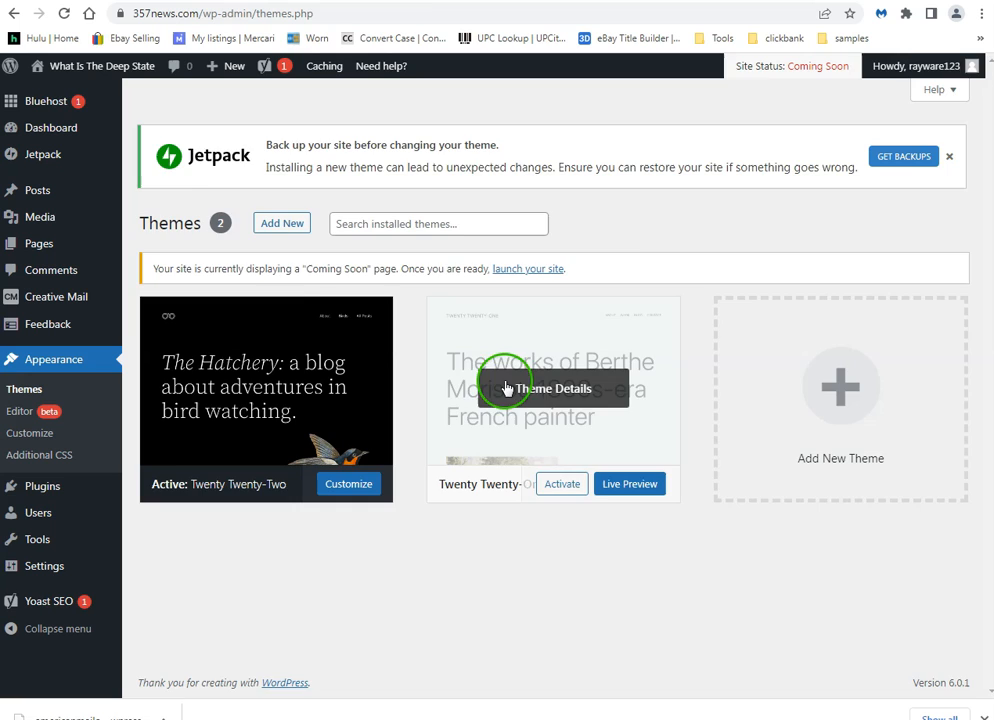
{"action": "left_click", "coordinate": [508, 385]}
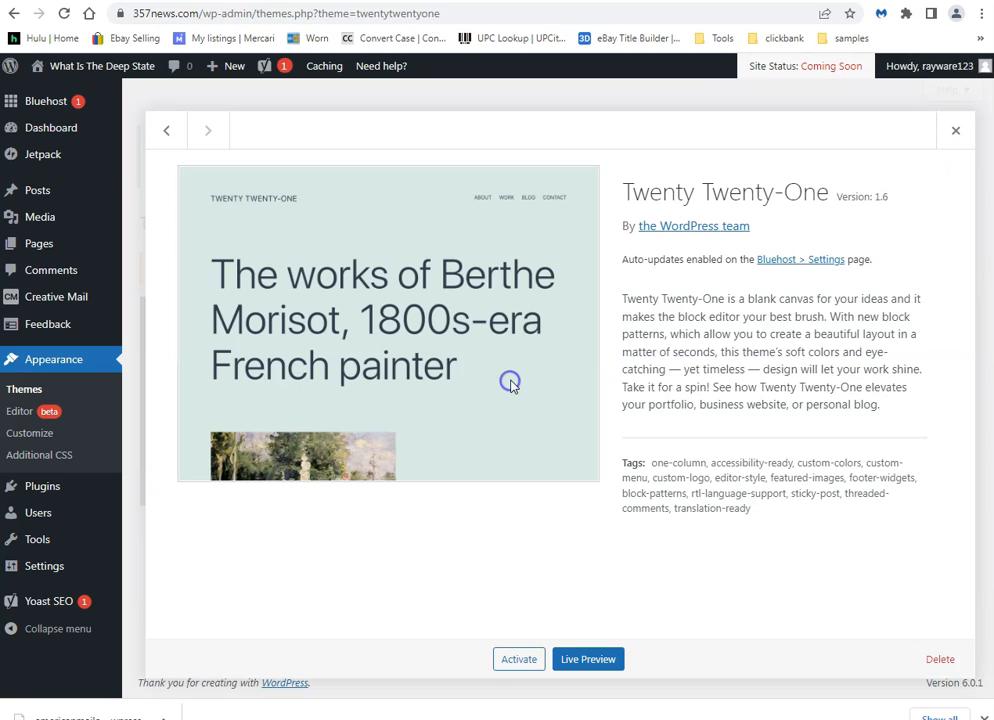
{"action": "left_click", "coordinate": [940, 659]}
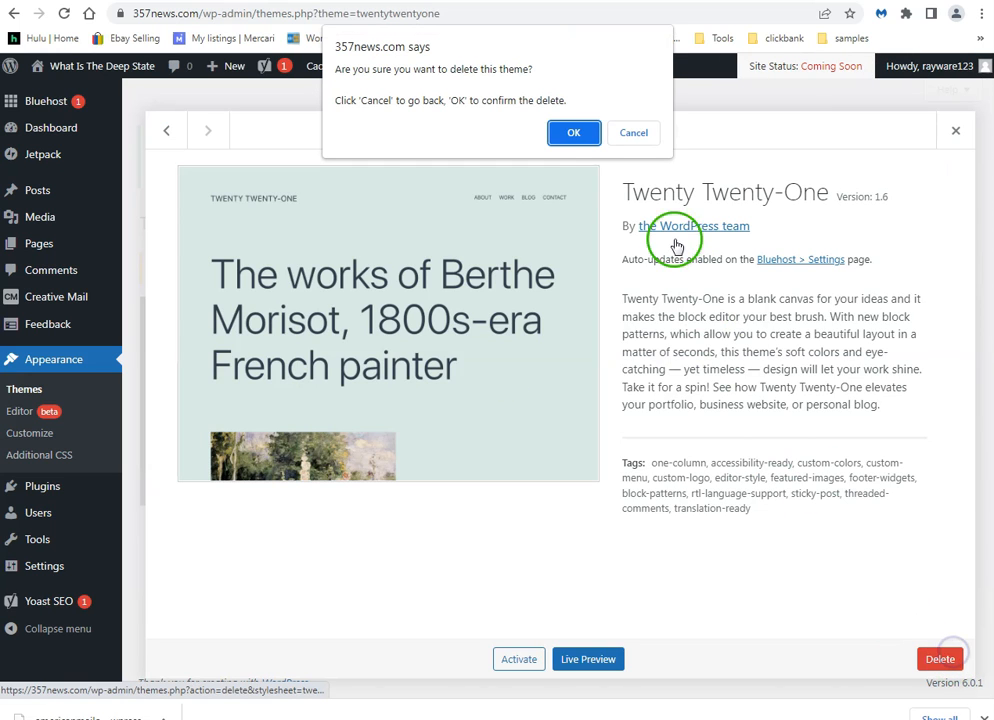
{"action": "left_click", "coordinate": [584, 138]}
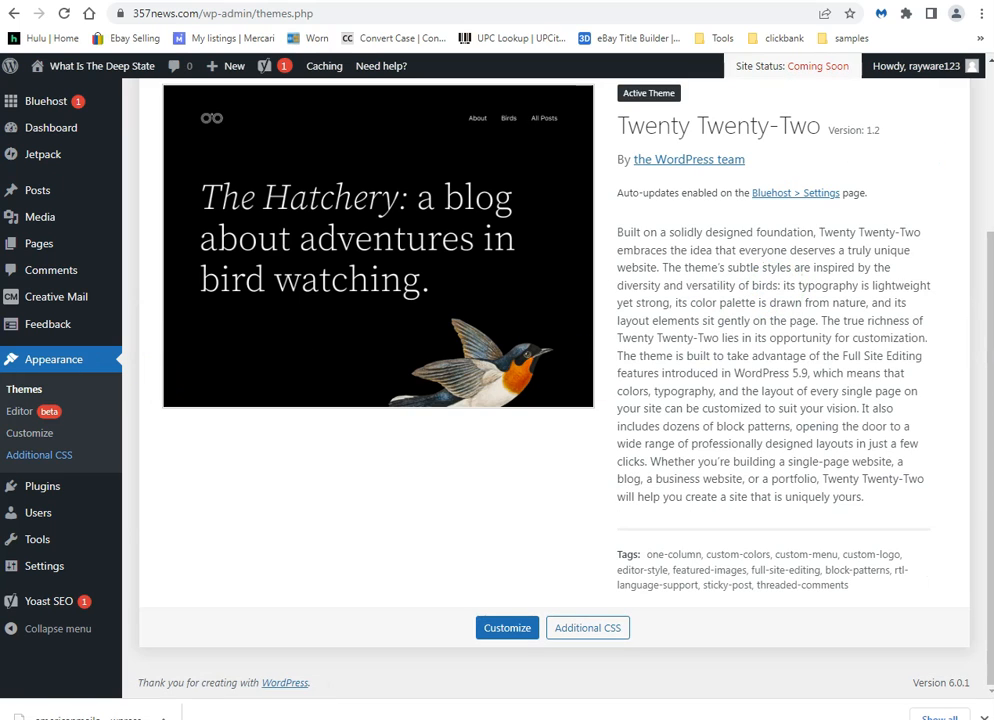
Open the list of installed plugins and dismiss the Jetpack setup assistant
{"action": "mouse_move", "coordinate": [35, 495]}
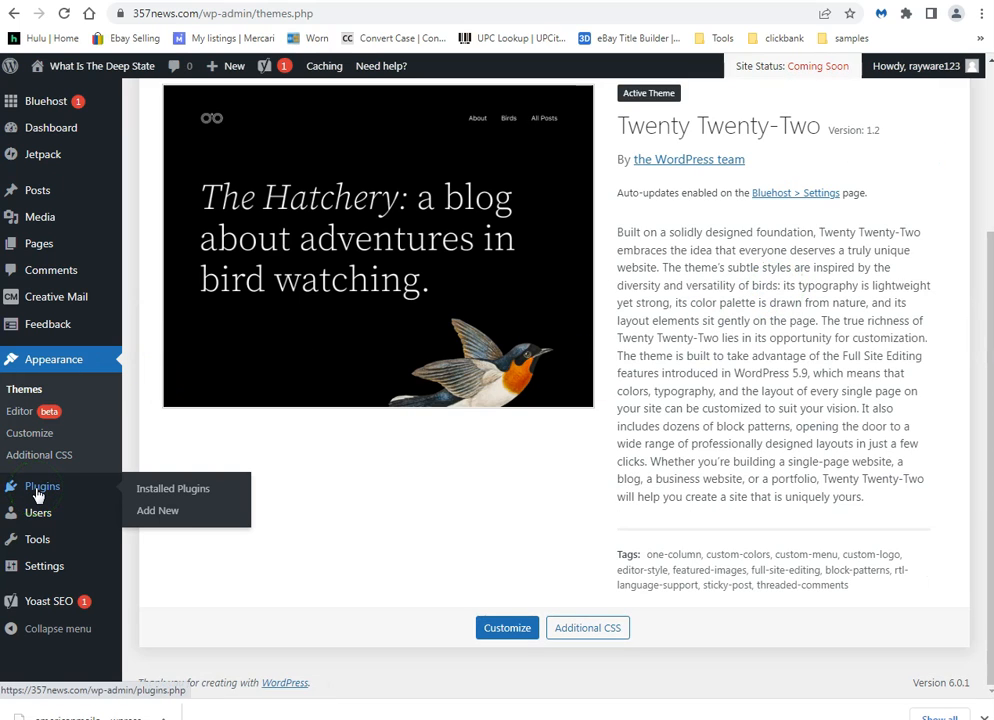
{"action": "left_click", "coordinate": [167, 490]}
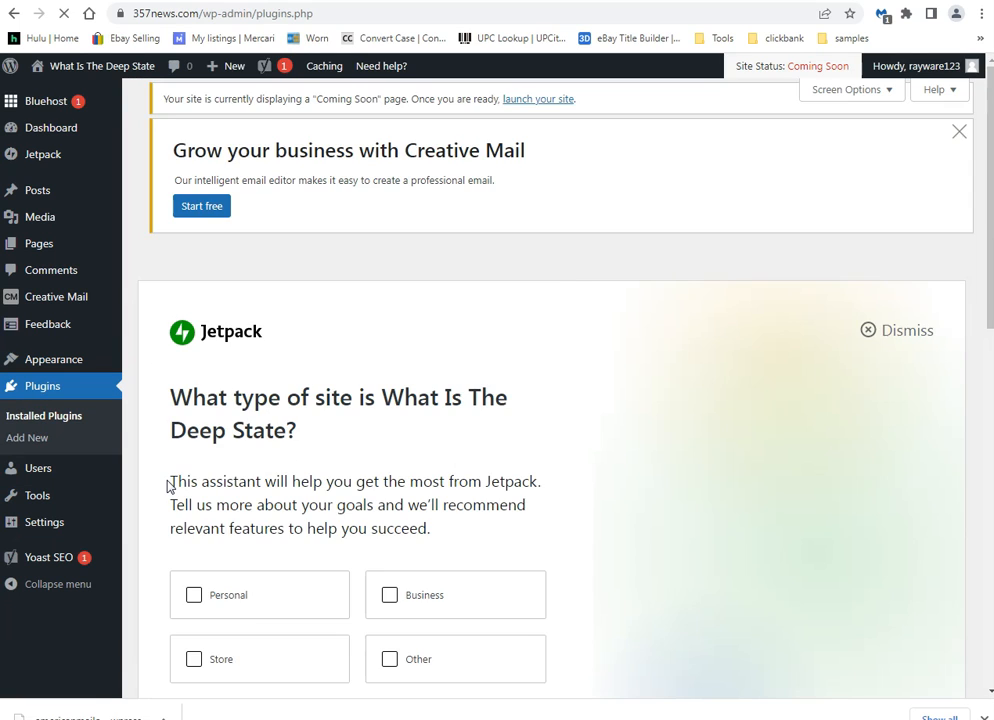
{"action": "left_click", "coordinate": [466, 385]}
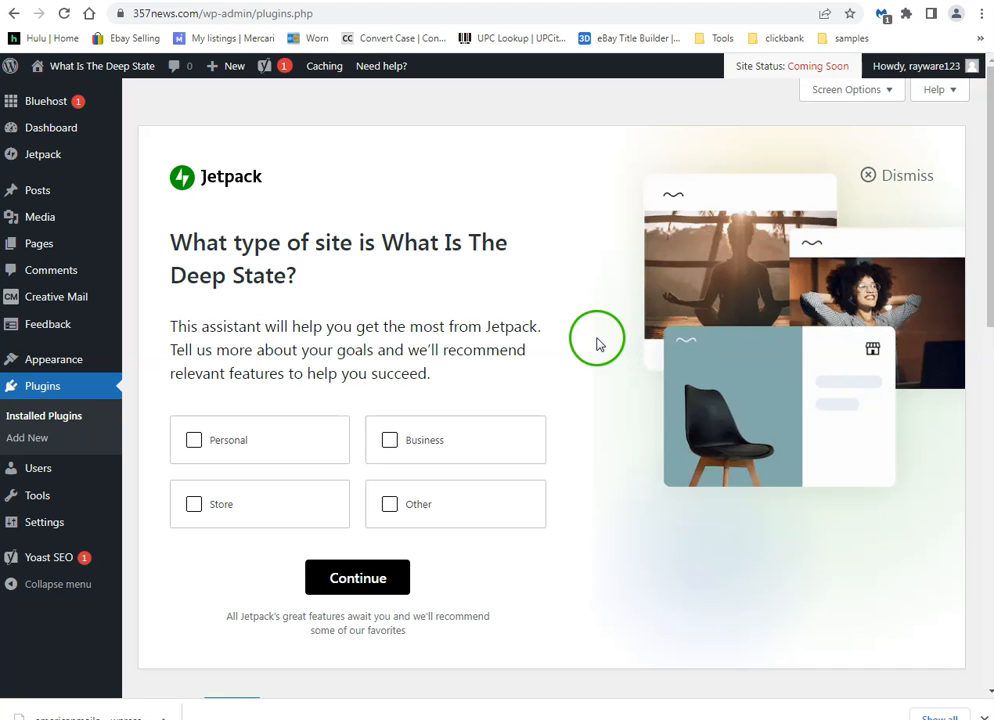
{"action": "left_click", "coordinate": [880, 172]}
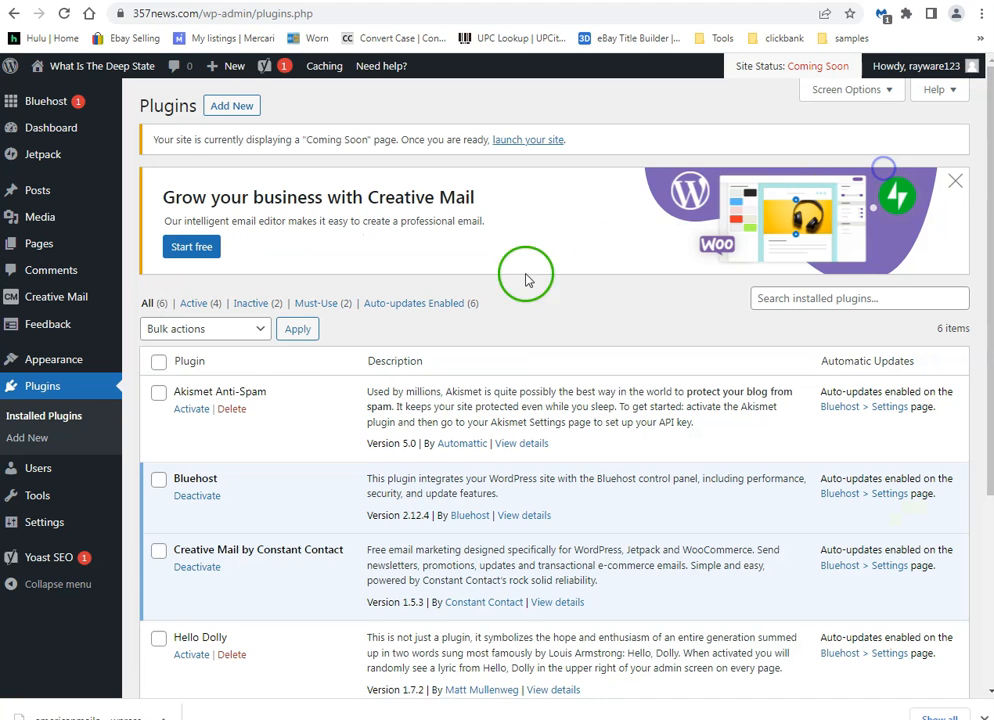
Select all installed plugins except Bluehost and deactivate them in one bulk action
{"action": "scroll", "coordinate": [262, 360], "scroll_direction": "down", "scroll_amount": 3}
{"action": "scroll", "coordinate": [300, 384], "scroll_direction": "up", "scroll_amount": 3}
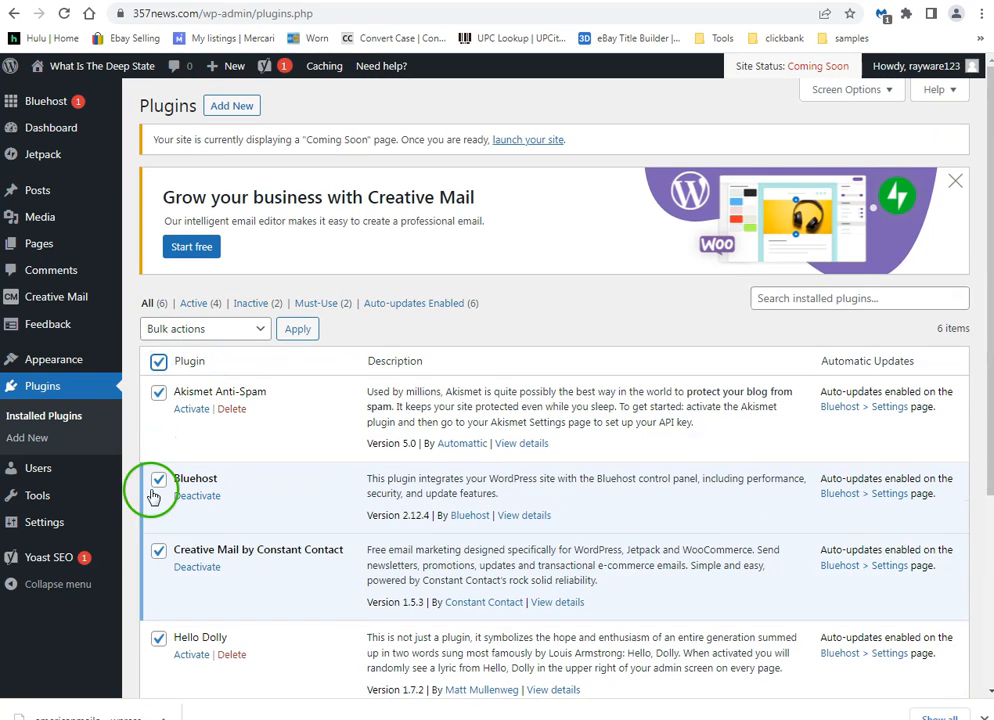
{"action": "left_click", "coordinate": [212, 329]}
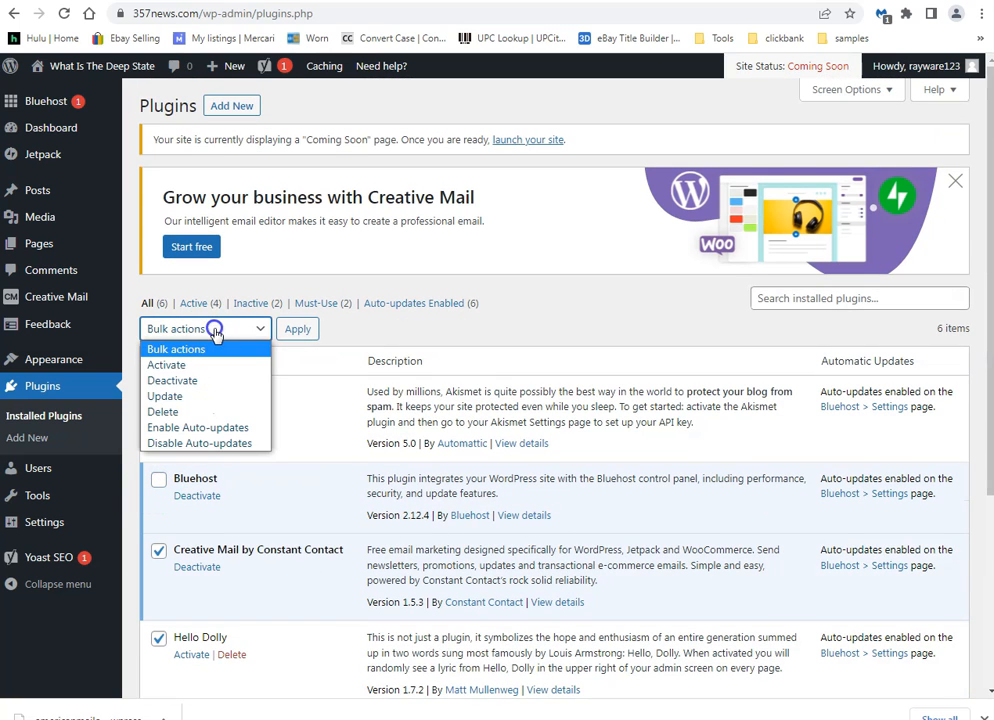
{"action": "left_click", "coordinate": [199, 379]}
{"action": "left_click", "coordinate": [297, 329]}
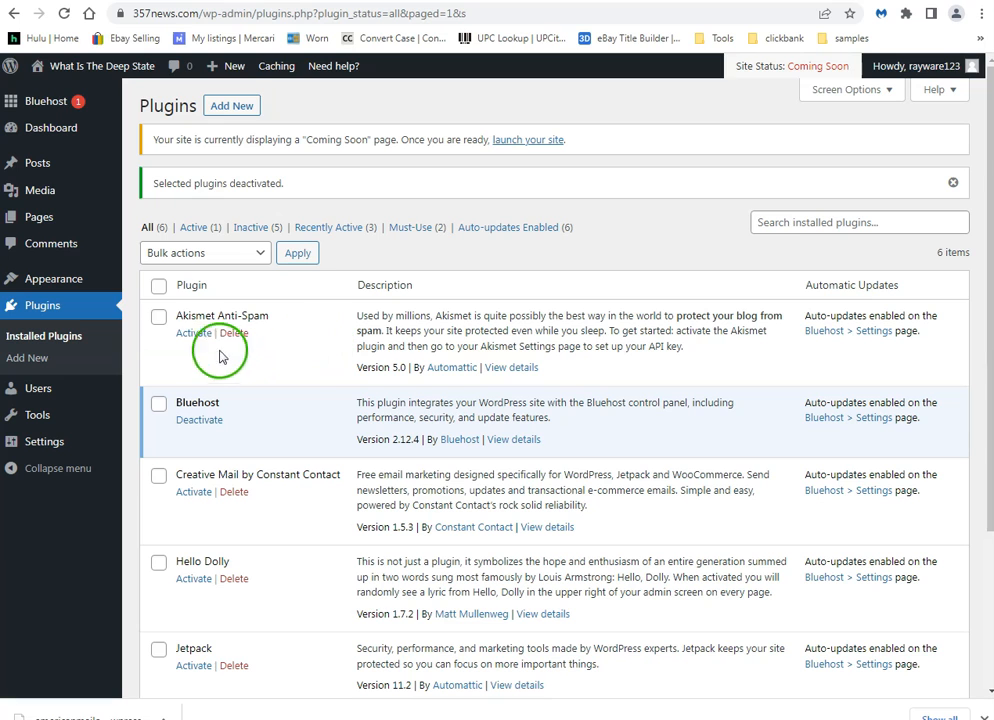
Bulk delete the Akismet Anti-Spam, Creative Mail, Hello Dolly, Jetpack and Yoast SEO plugins with their data, keeping Bluehost
{"action": "left_click", "coordinate": [158, 286]}
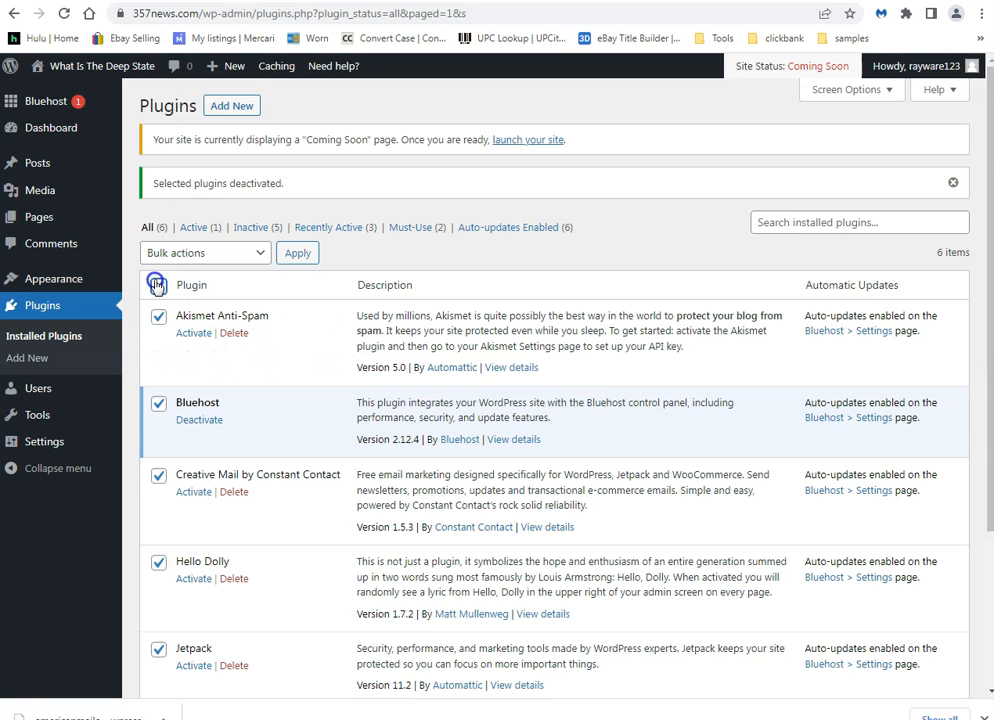
{"action": "left_click", "coordinate": [159, 404]}
{"action": "scroll", "coordinate": [284, 373], "scroll_direction": "down", "scroll_amount": 2}
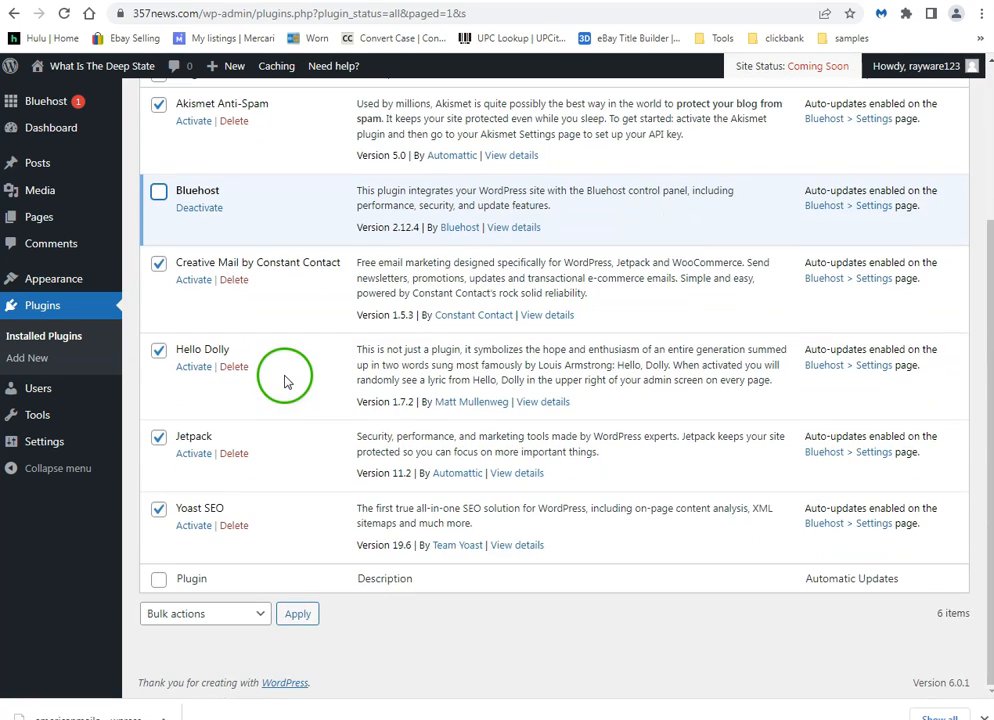
{"action": "scroll", "coordinate": [284, 378], "scroll_direction": "up", "scroll_amount": 2}
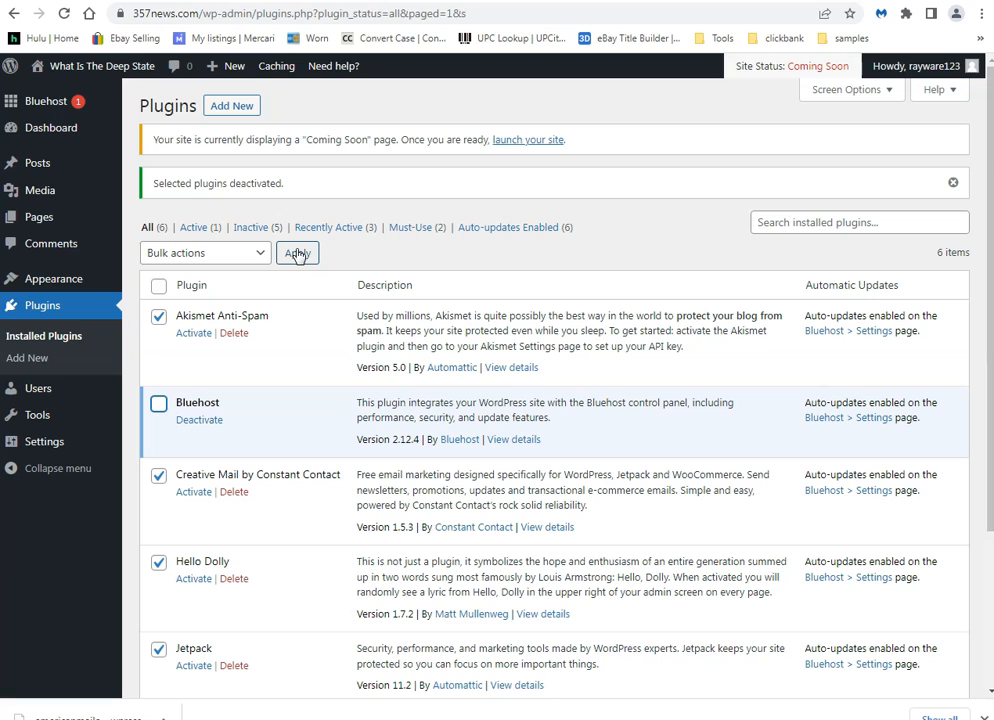
{"action": "left_click", "coordinate": [264, 254]}
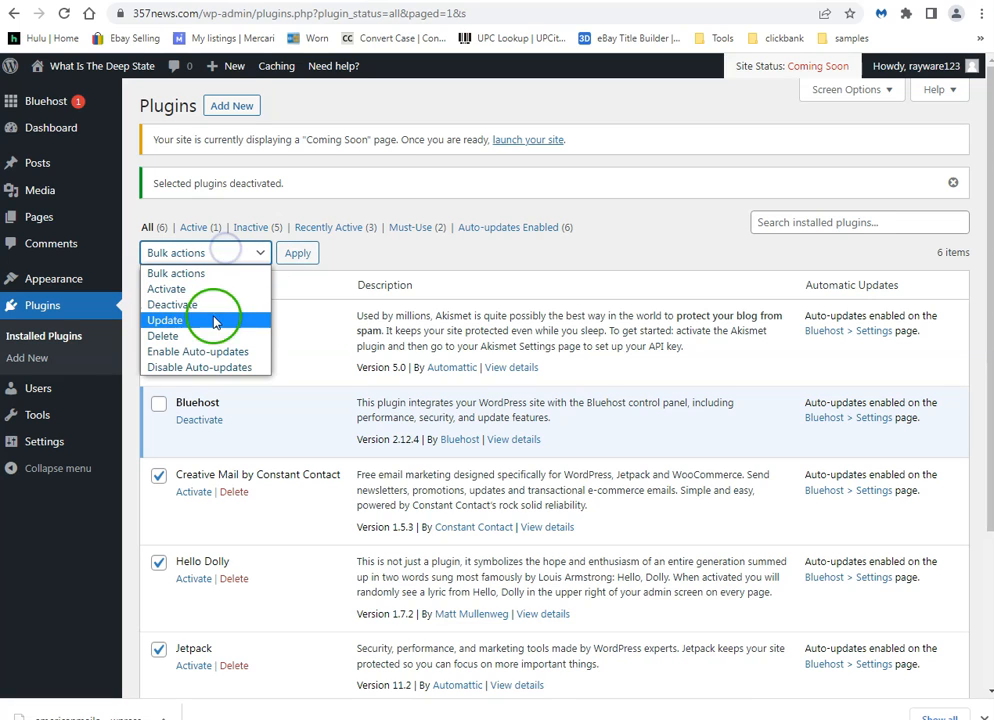
{"action": "left_click", "coordinate": [215, 338]}
{"action": "left_click", "coordinate": [305, 255]}
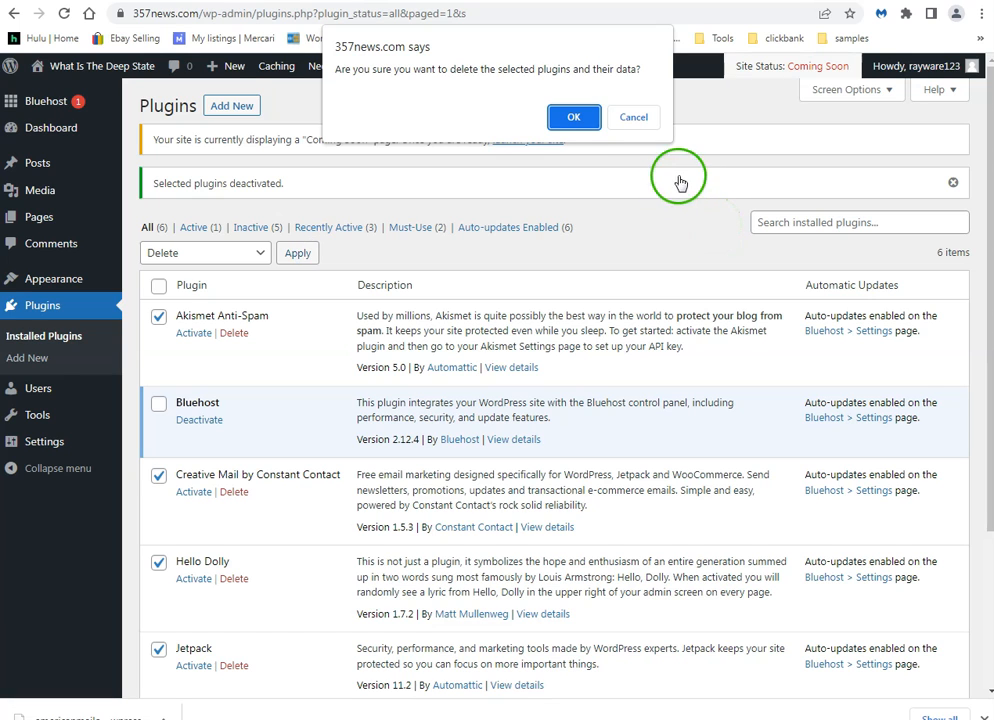
{"action": "left_click", "coordinate": [576, 117]}
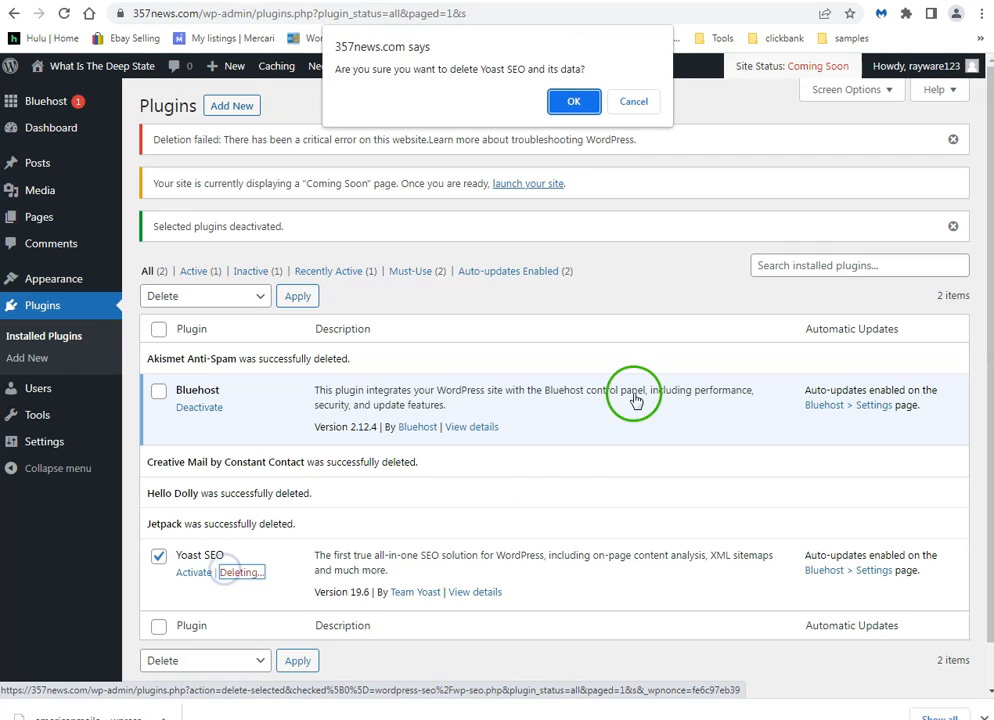
Delete the Yoast SEO plugin and its data individually
{"action": "left_click", "coordinate": [580, 99]}
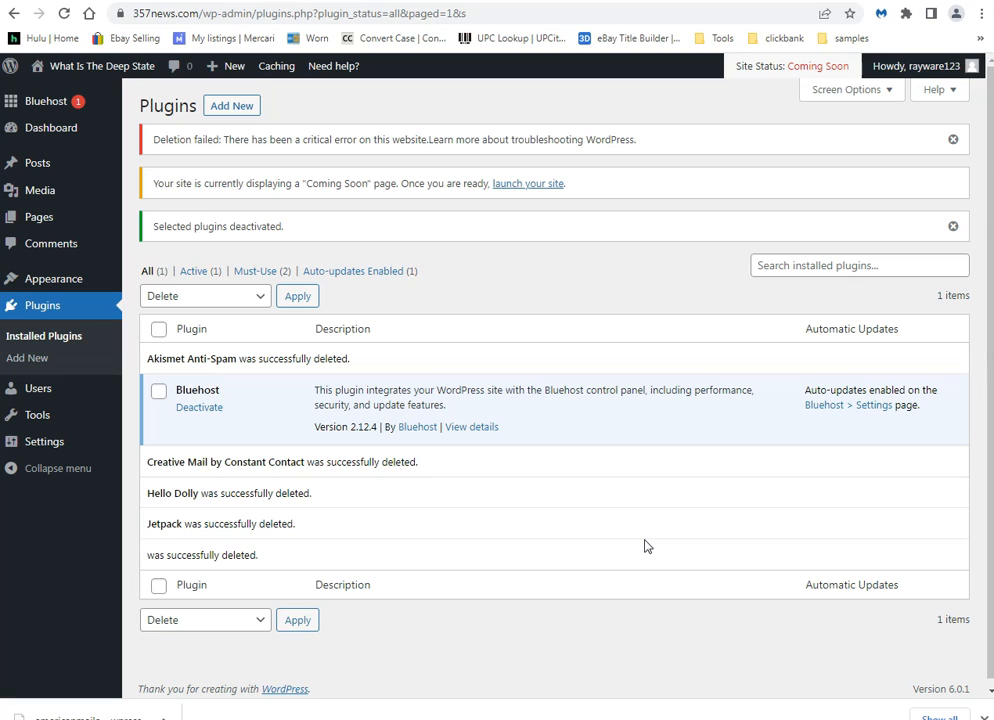
{"action": "left_click", "coordinate": [191, 573]}
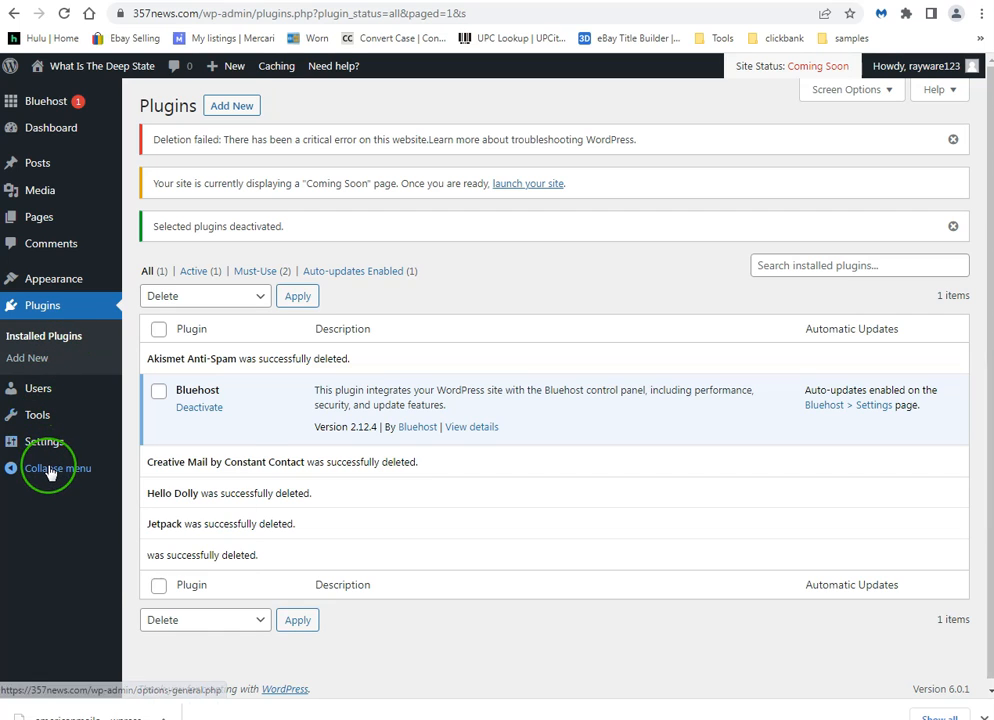
{"action": "mouse_move", "coordinate": [56, 441]}
{"action": "mouse_move", "coordinate": [40, 380]}
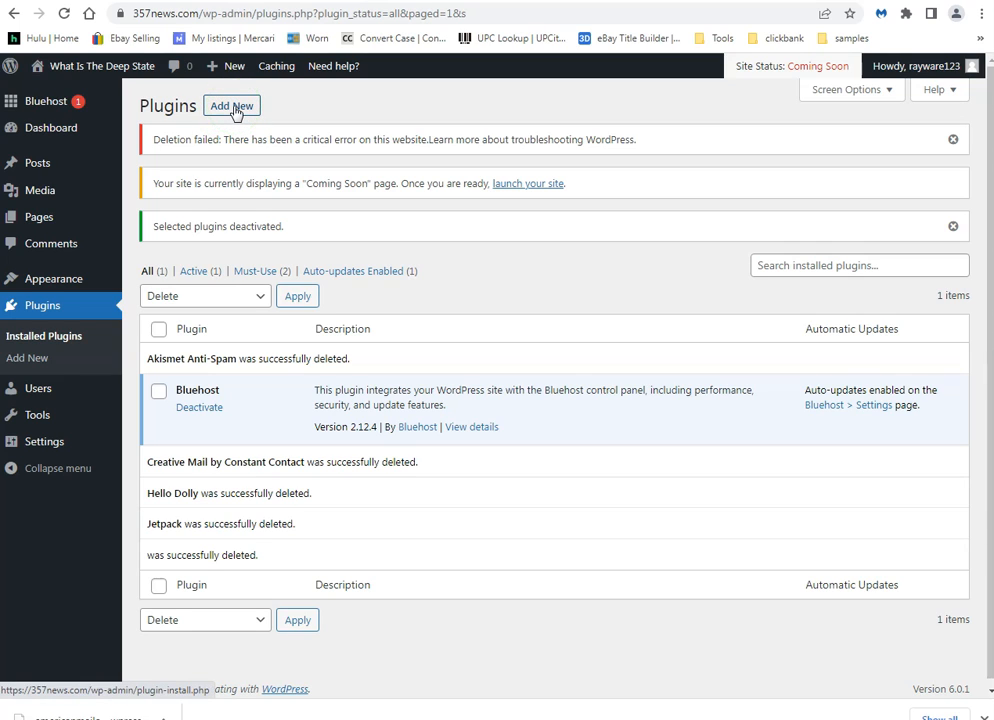
Open the page for adding plugins and check the old 357news.com front page in the other browser tab
{"action": "left_click", "coordinate": [235, 110]}
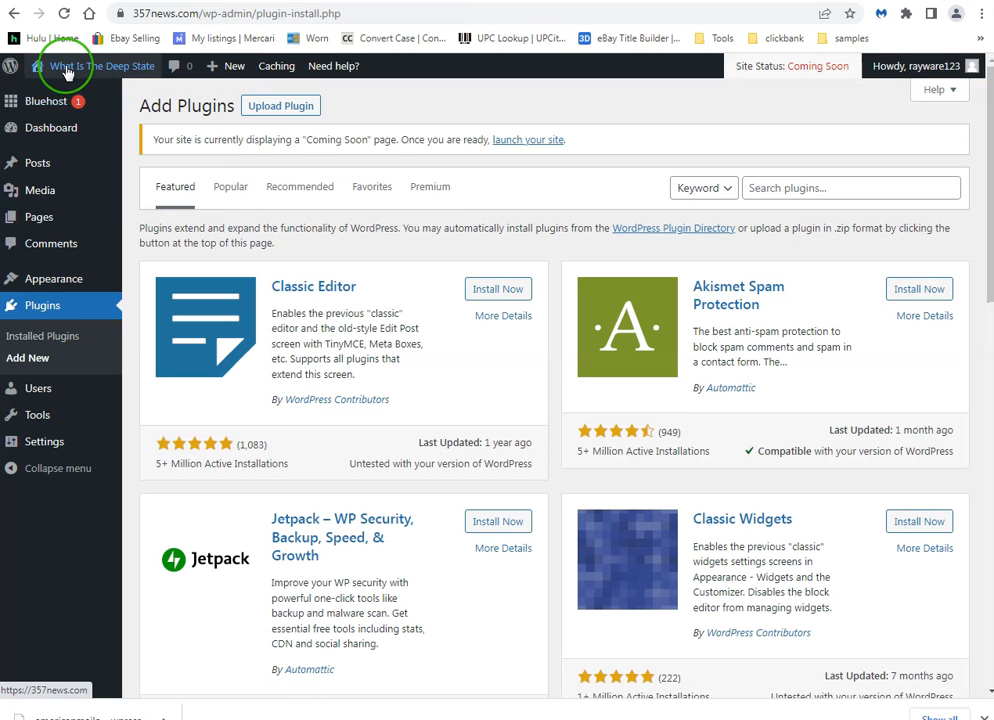
{"action": "mouse_move", "coordinate": [66, 73]}
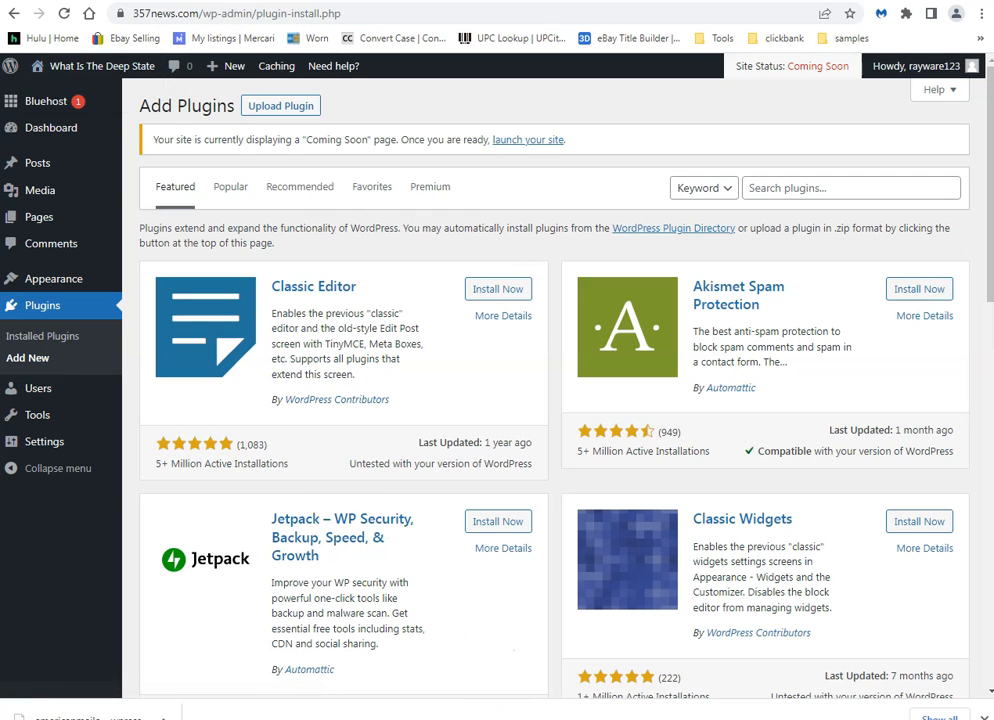
{"action": "left_click", "coordinate": [42, 4]}
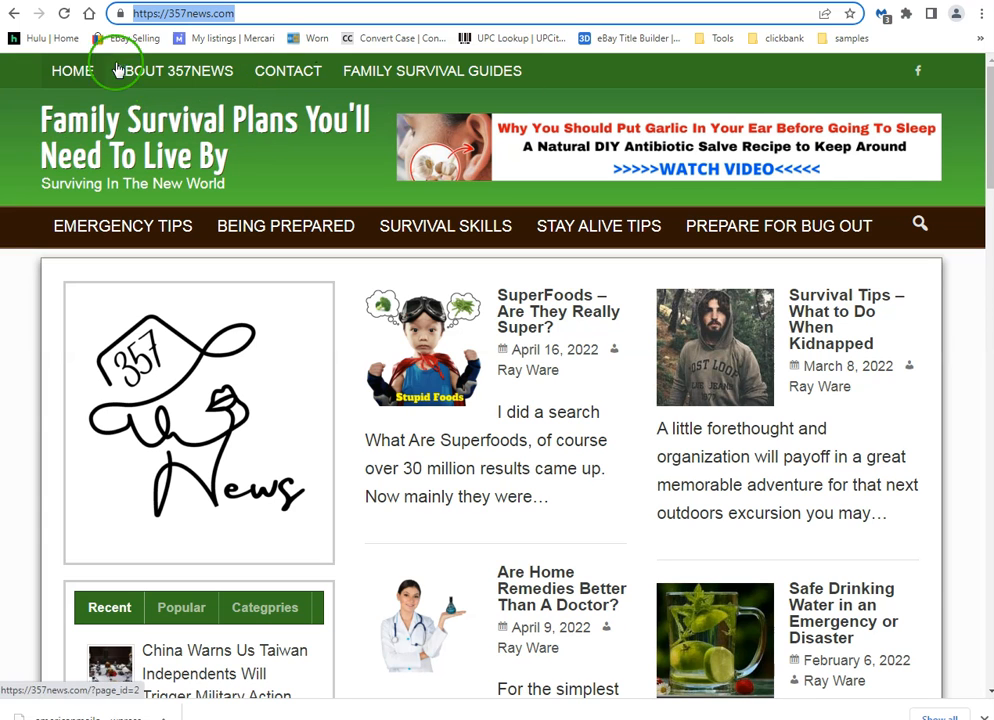
{"action": "left_click", "coordinate": [155, 5]}
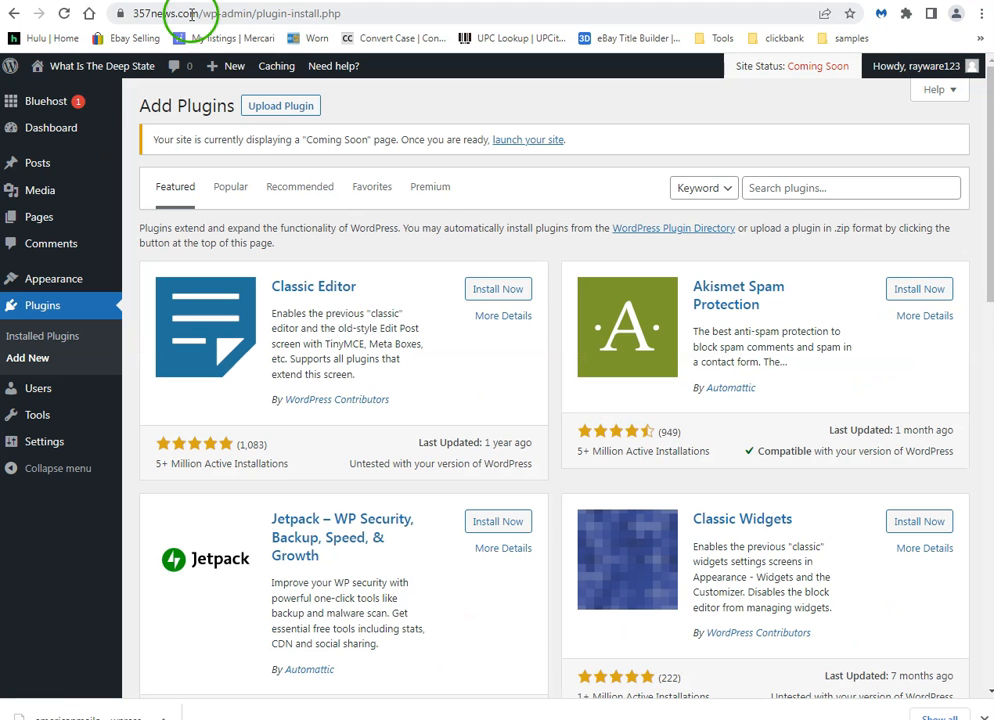
{"action": "mouse_move", "coordinate": [57, 66]}
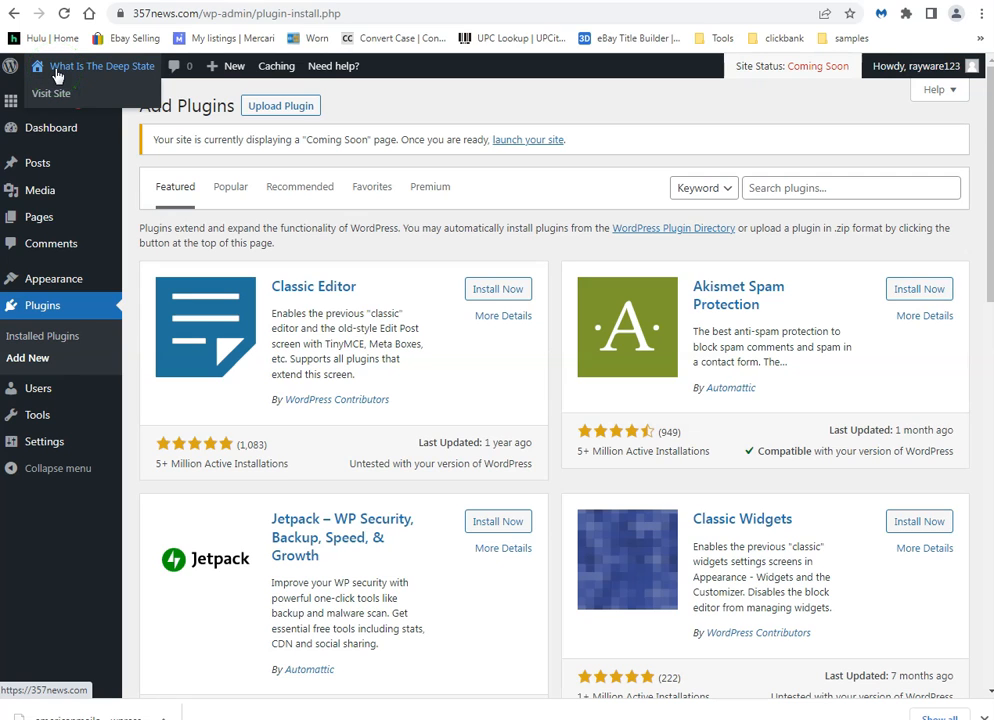
Search the plugin directory for "all in one migration"
{"action": "left_click", "coordinate": [805, 192]}
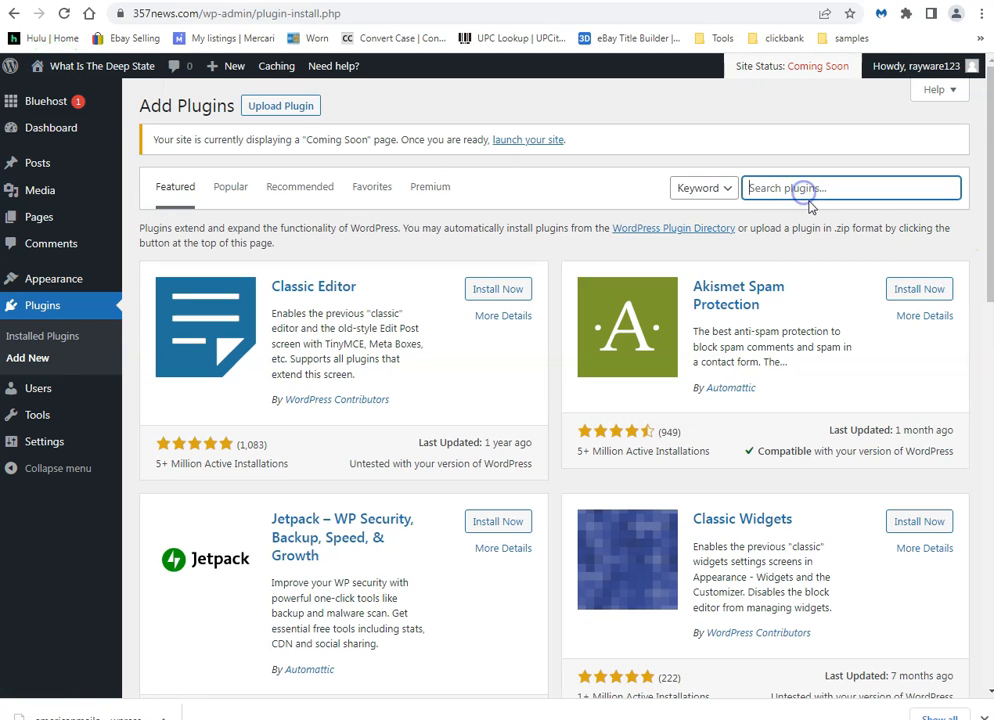
{"action": "type", "text": "all in"}
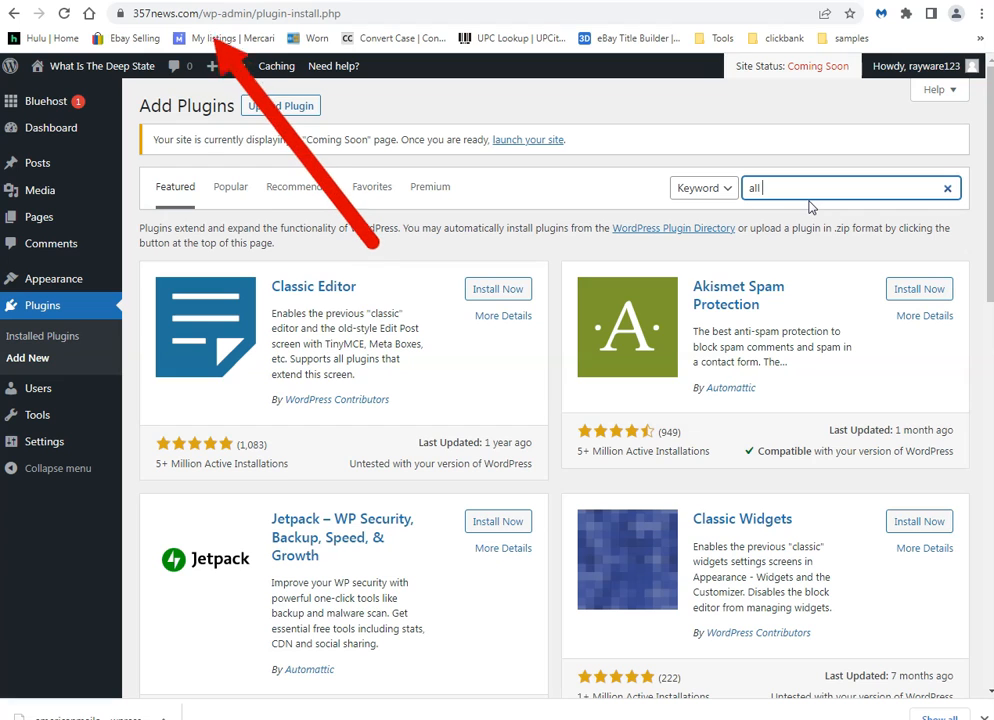
{"action": "type", "text": " one migration"}
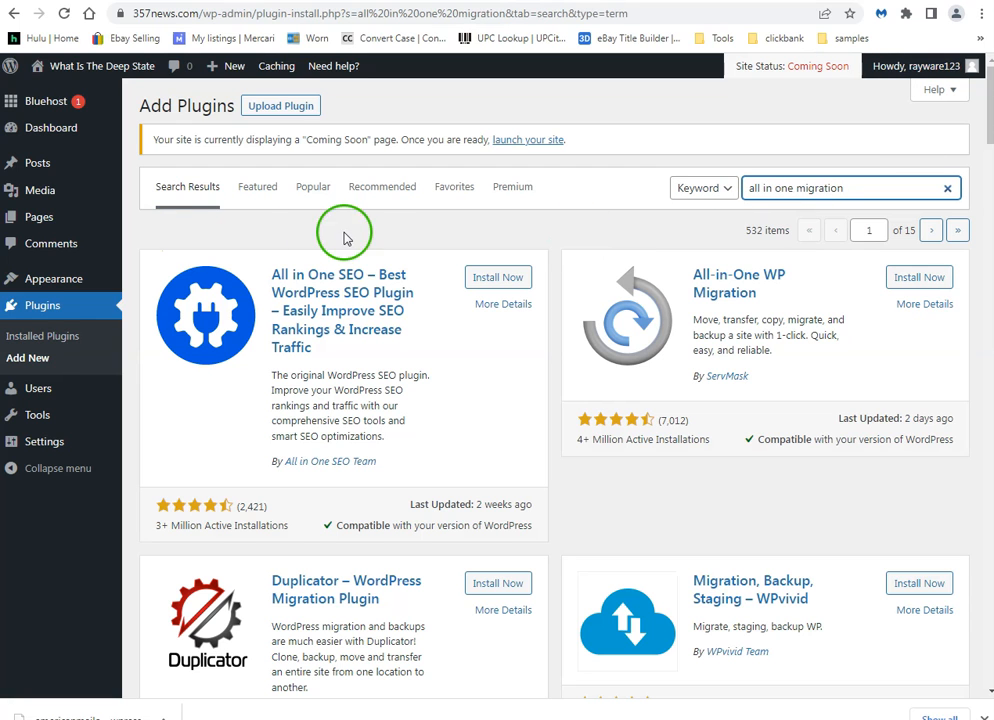
Install and activate the All-in-One WP Migration plugin by ServMask
{"action": "left_click", "coordinate": [745, 278]}
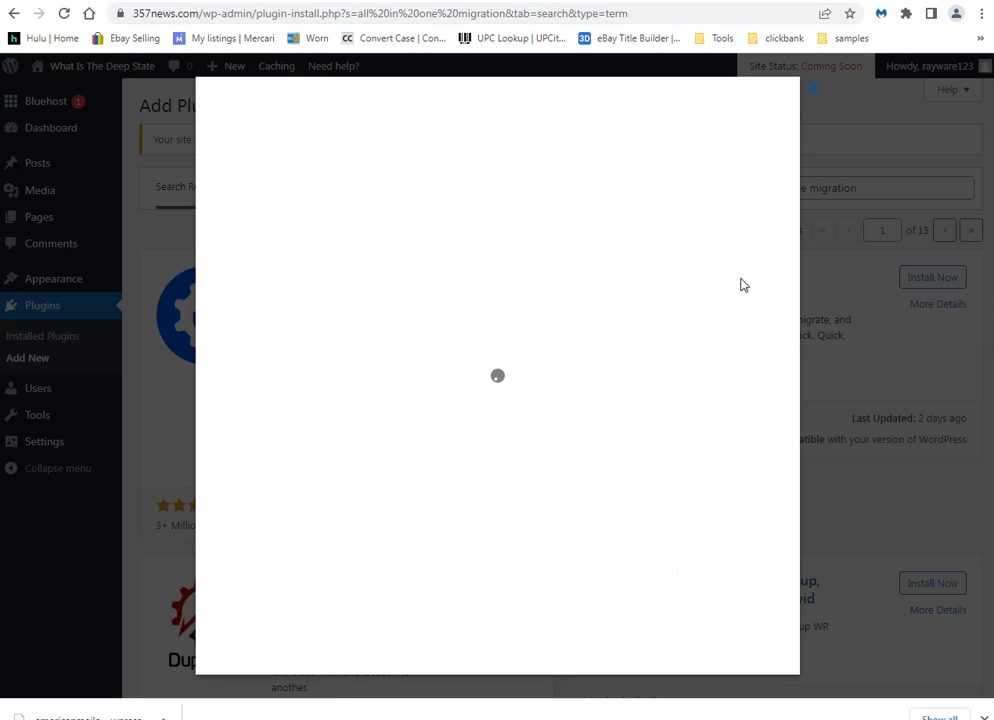
{"action": "left_click", "coordinate": [914, 131]}
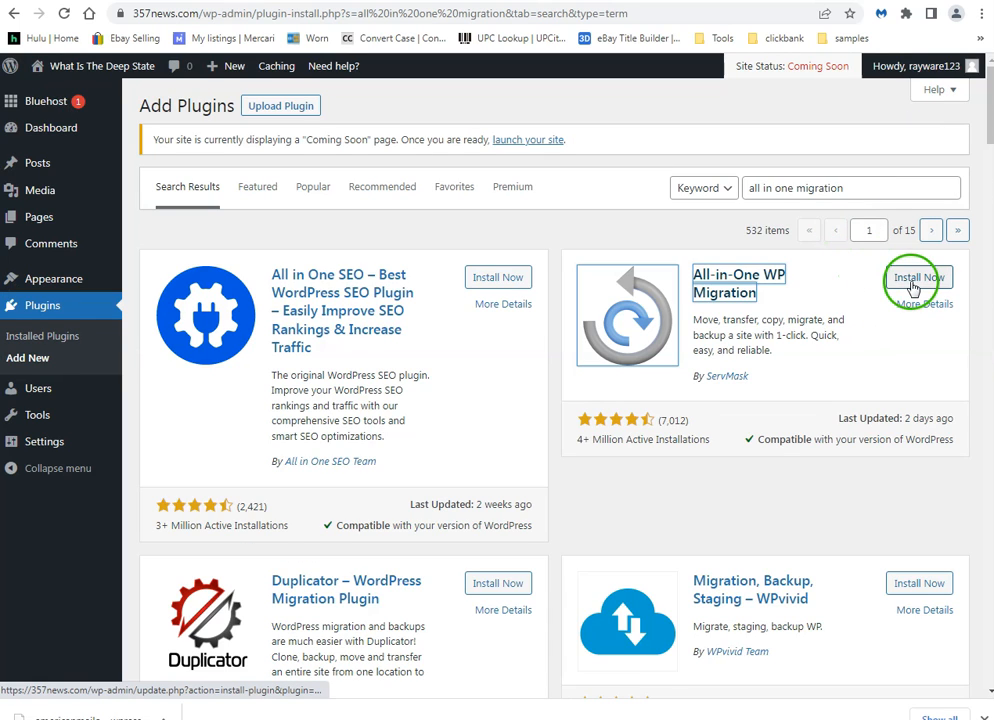
{"action": "left_click", "coordinate": [911, 279]}
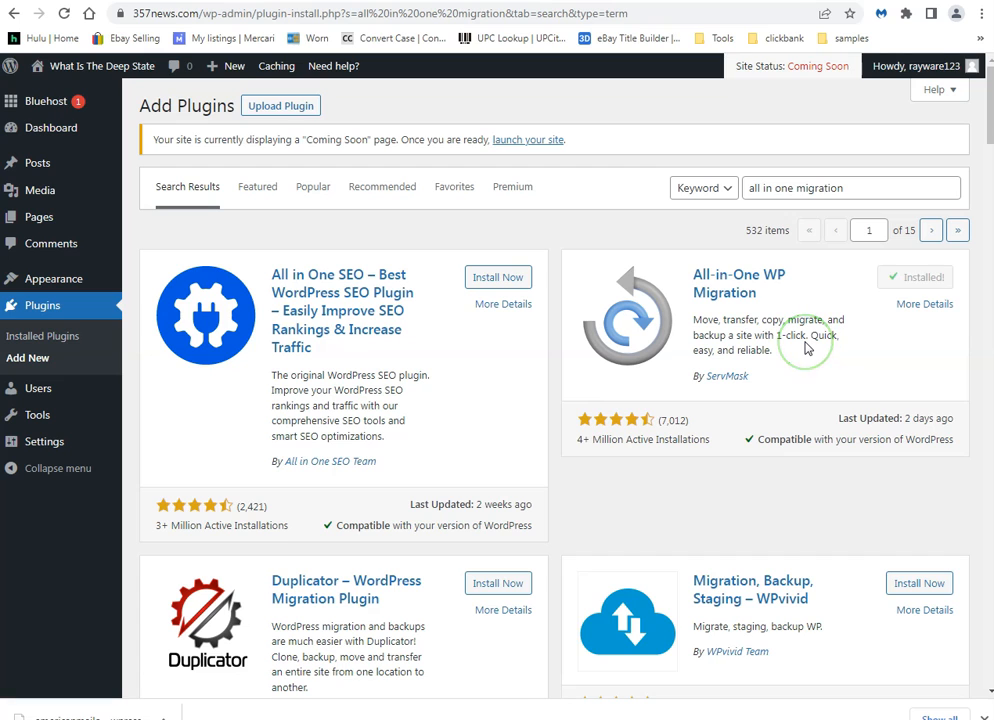
{"action": "left_click", "coordinate": [921, 279]}
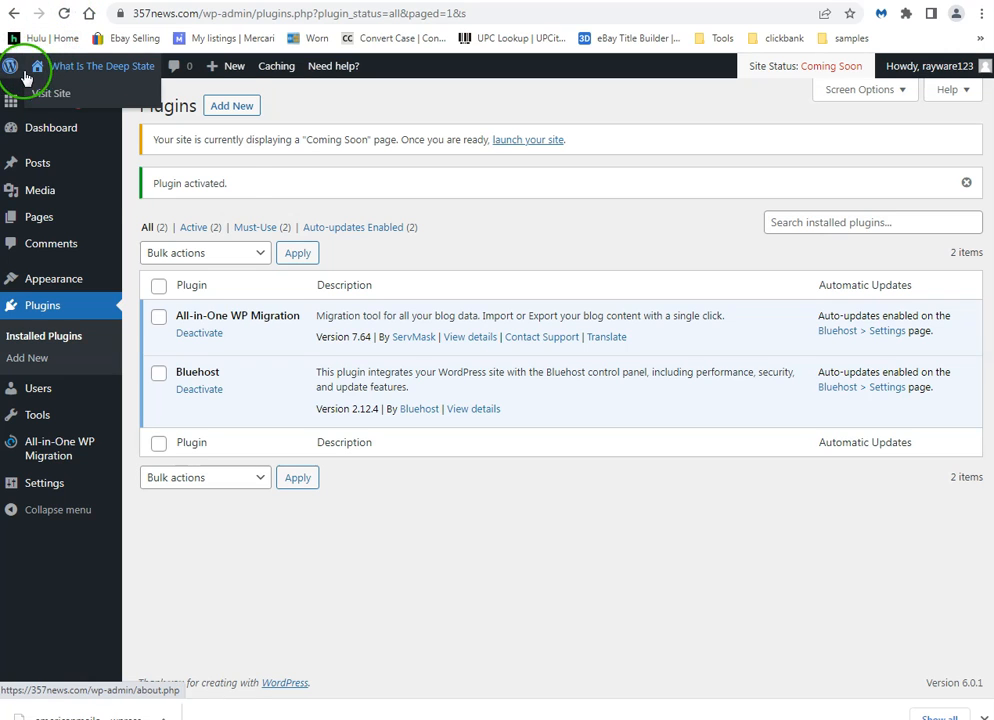
Open the site's Bluehost admin page in a new tab and go from there to the Bluehost hosting portal
{"action": "right_click", "coordinate": [22, 104]}
{"action": "left_click", "coordinate": [58, 103]}
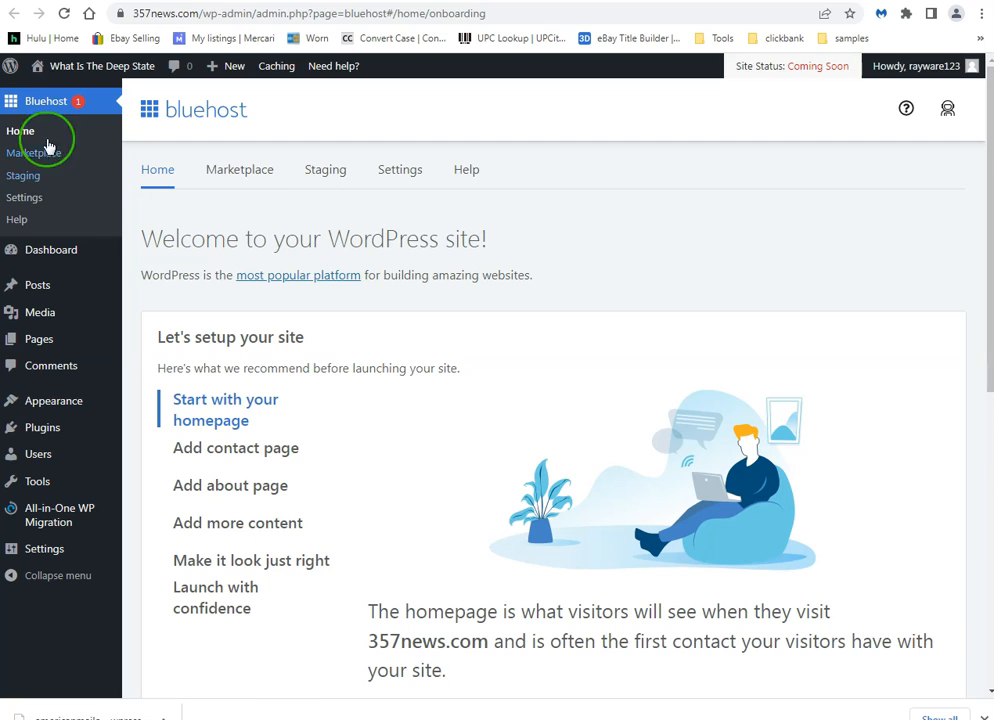
{"action": "left_click", "coordinate": [10, 65]}
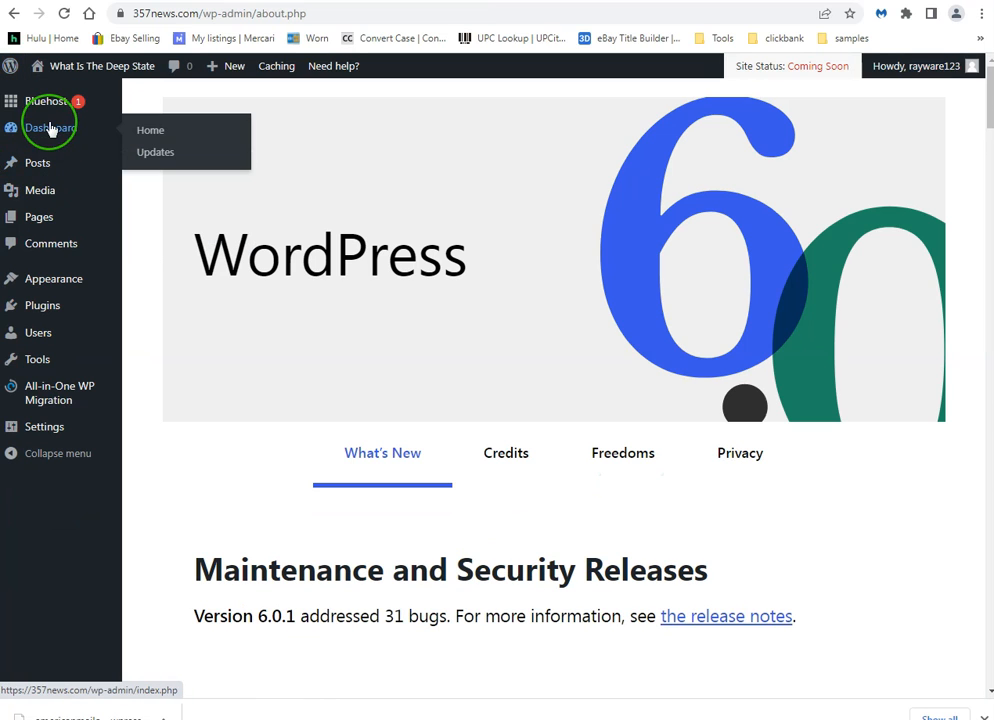
{"action": "left_click", "coordinate": [48, 104]}
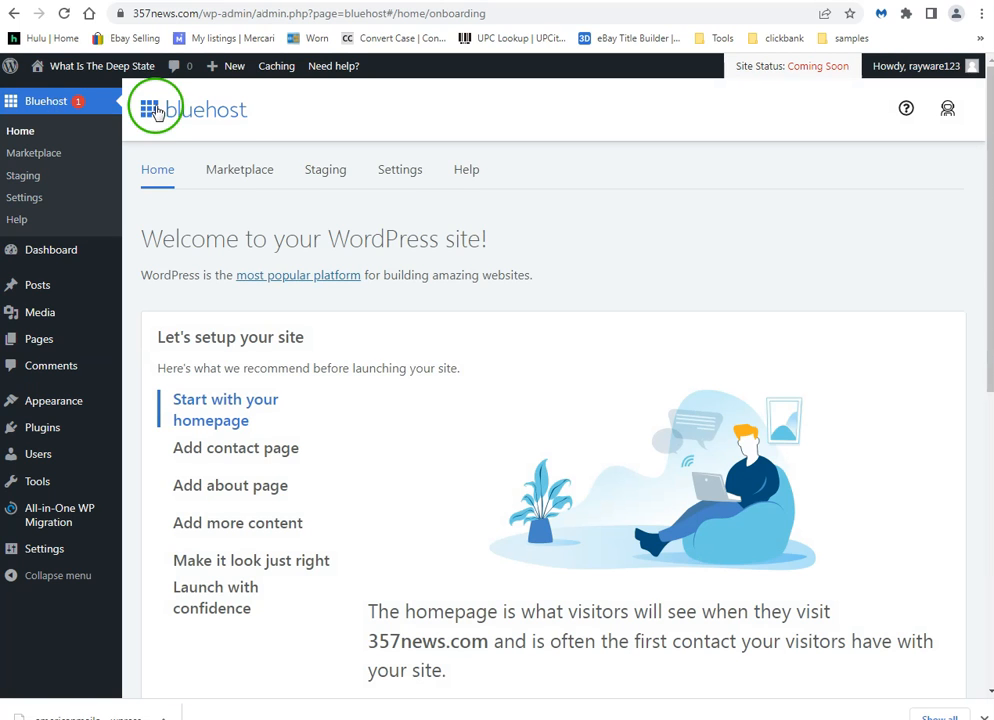
{"action": "left_click", "coordinate": [155, 112]}
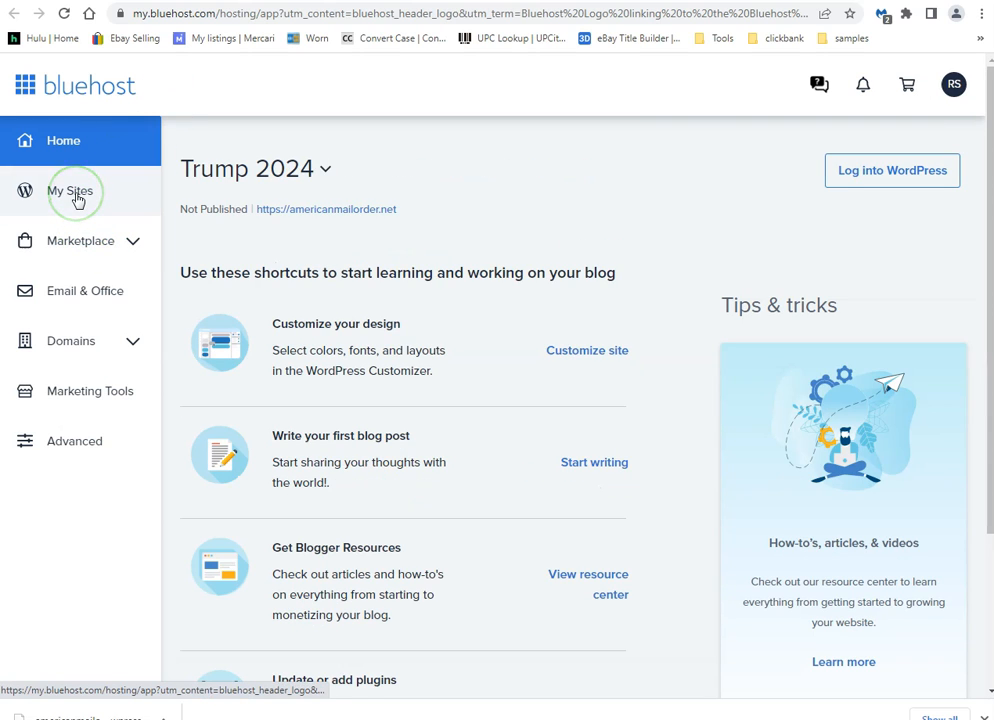
Open the My Sites overview and look through the hosted sites to the 357news.com entry
{"action": "left_click", "coordinate": [75, 193]}
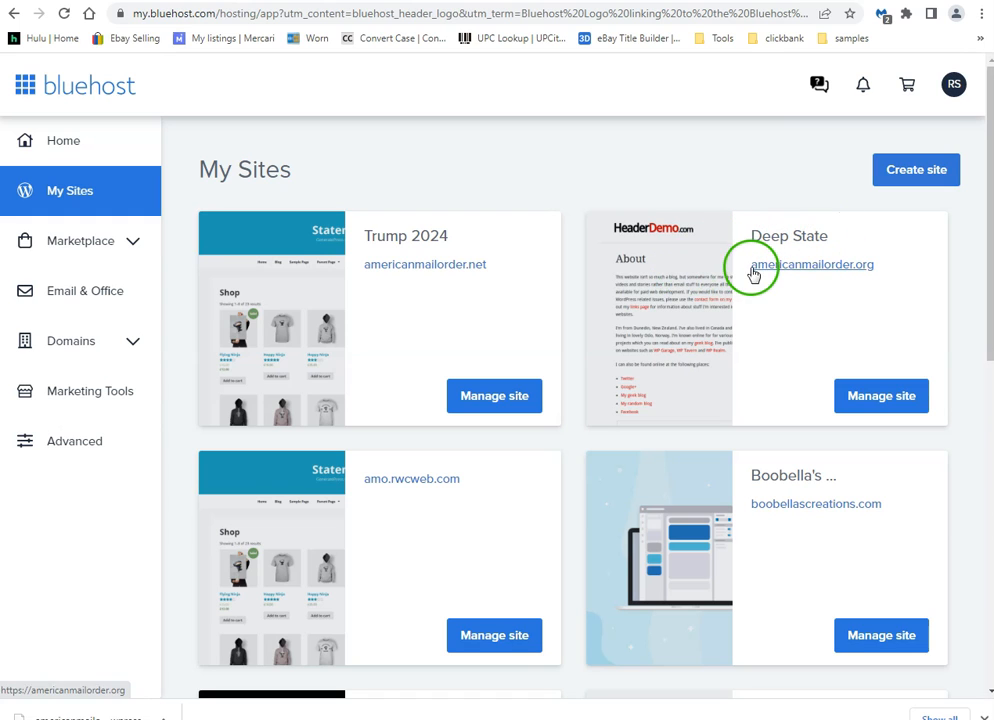
{"action": "scroll", "coordinate": [757, 331], "scroll_direction": "down", "scroll_amount": 1}
{"action": "scroll", "coordinate": [755, 330], "scroll_direction": "down", "scroll_amount": 3}
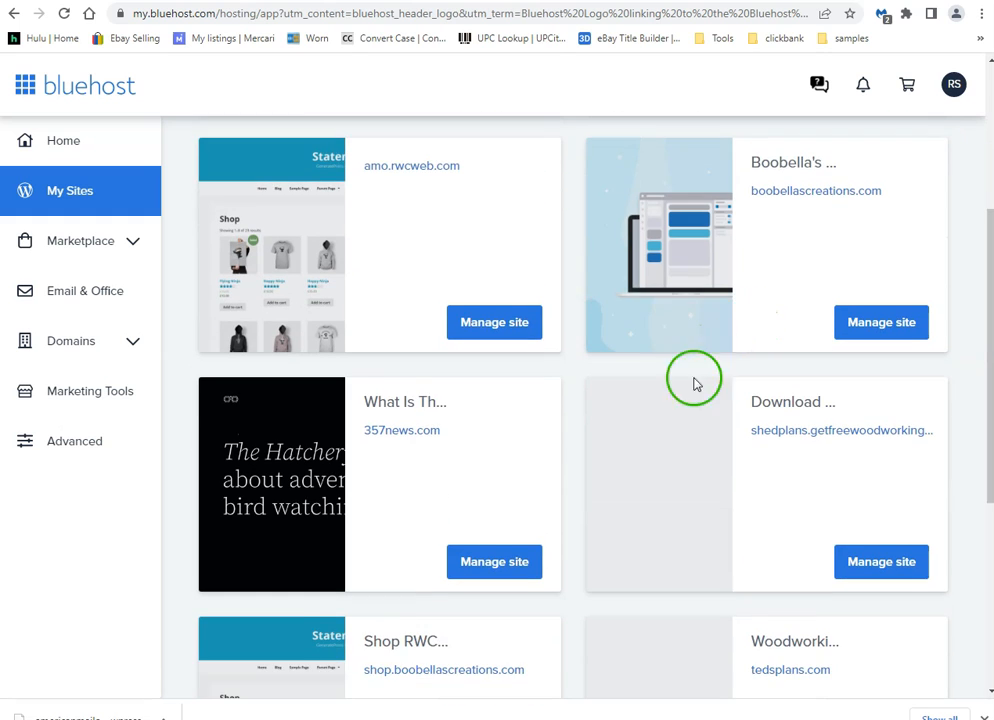
{"action": "scroll", "coordinate": [694, 382], "scroll_direction": "down", "scroll_amount": 1}
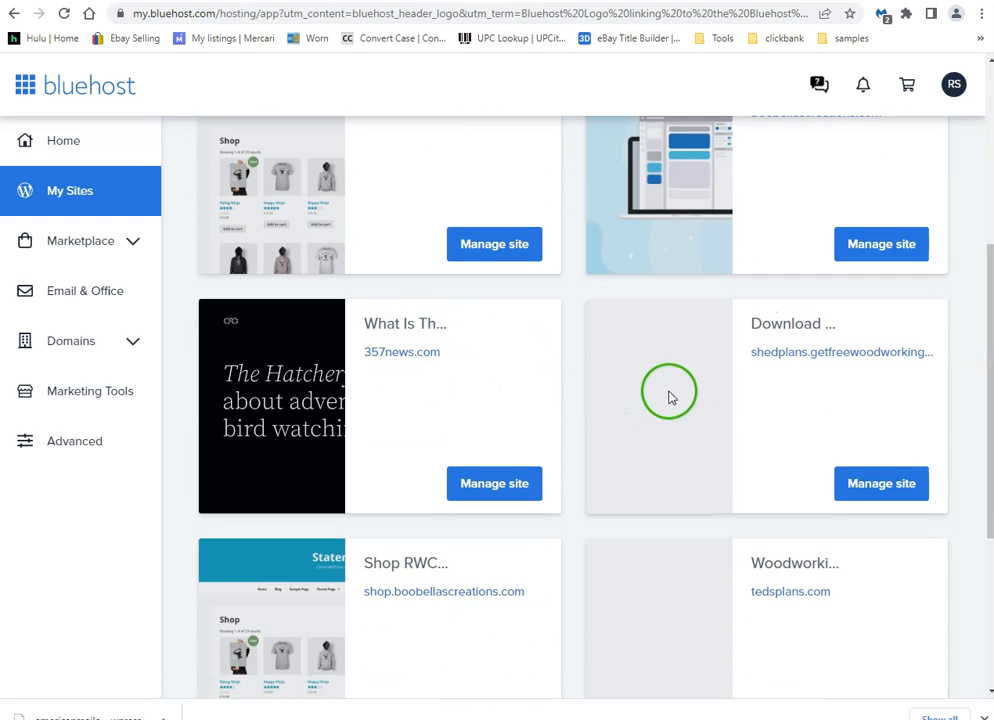
Open the management page of the Deep State site (americanmailorder.org) and log into its WordPress admin
{"action": "scroll", "coordinate": [712, 385], "scroll_direction": "up", "scroll_amount": 4}
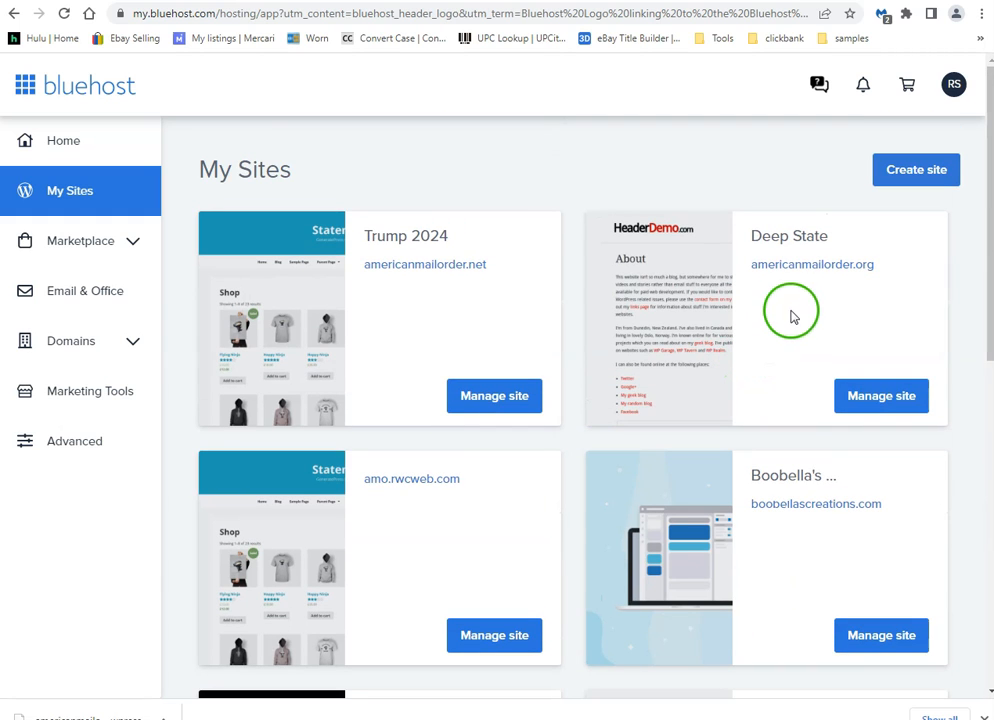
{"action": "left_click", "coordinate": [873, 394]}
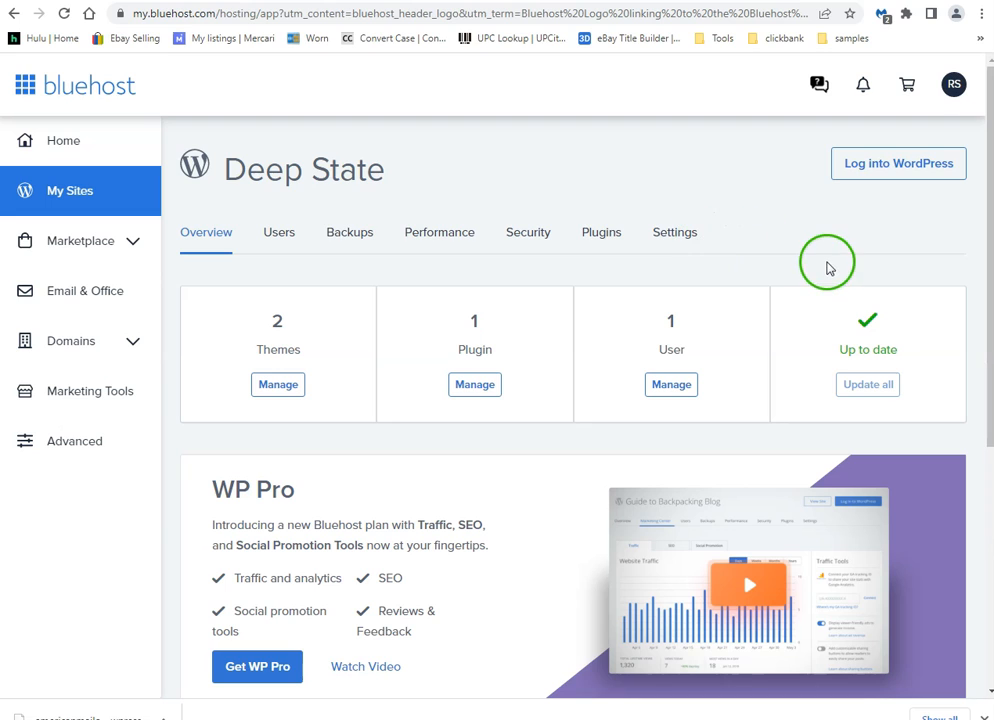
{"action": "left_click", "coordinate": [858, 172]}
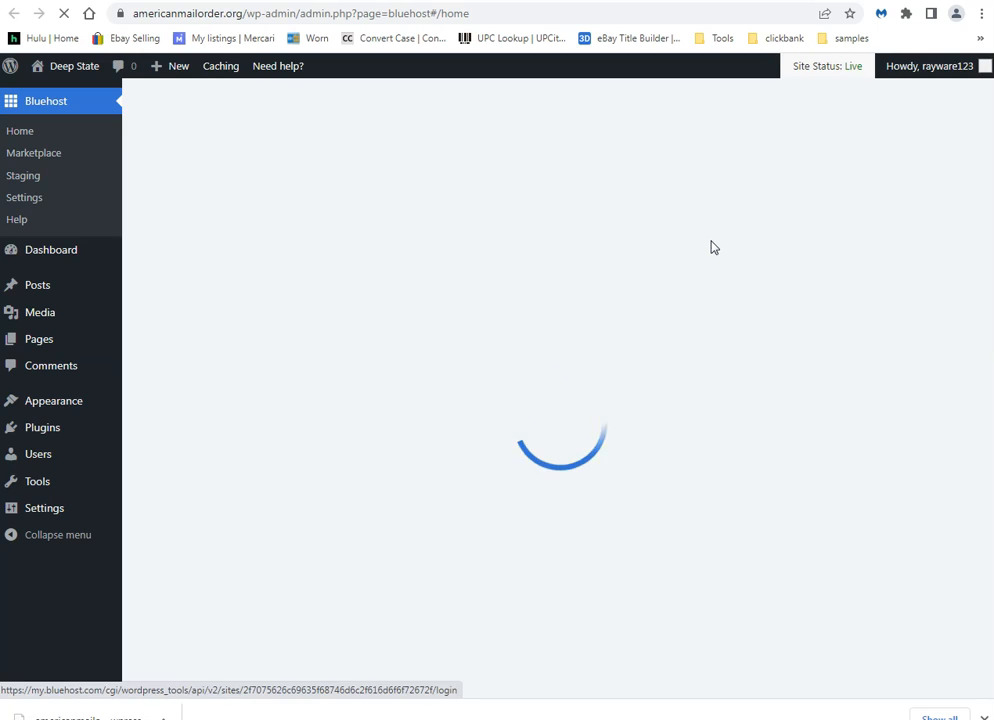
{"action": "left_click", "coordinate": [718, 245]}
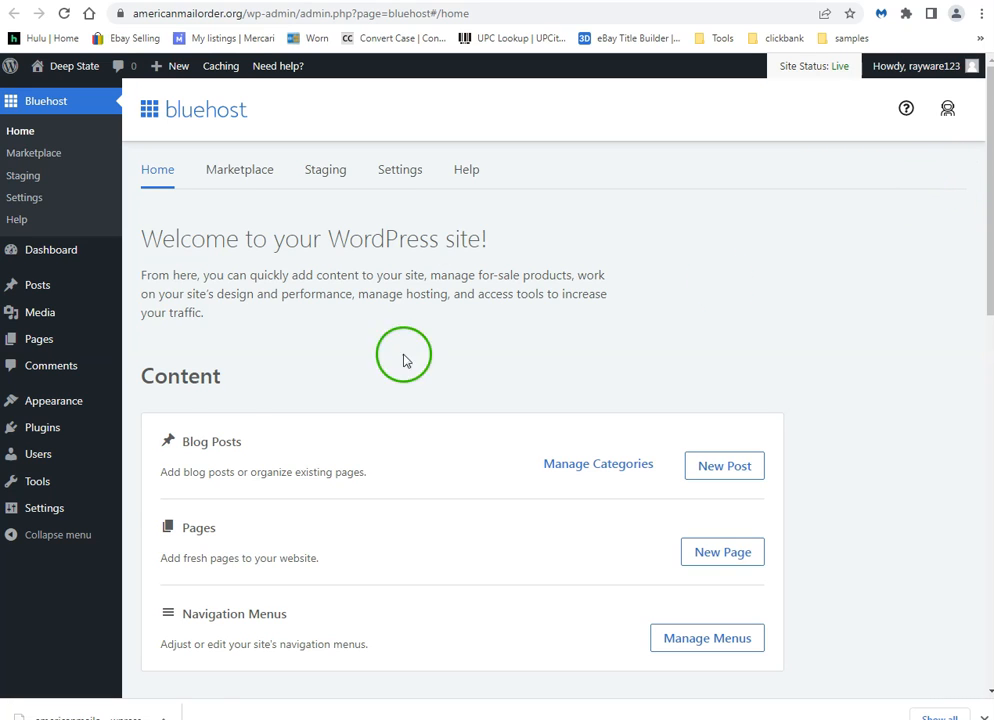
Open the installed plugins list of the Deep State site and check the site's web address
{"action": "mouse_move", "coordinate": [71, 418]}
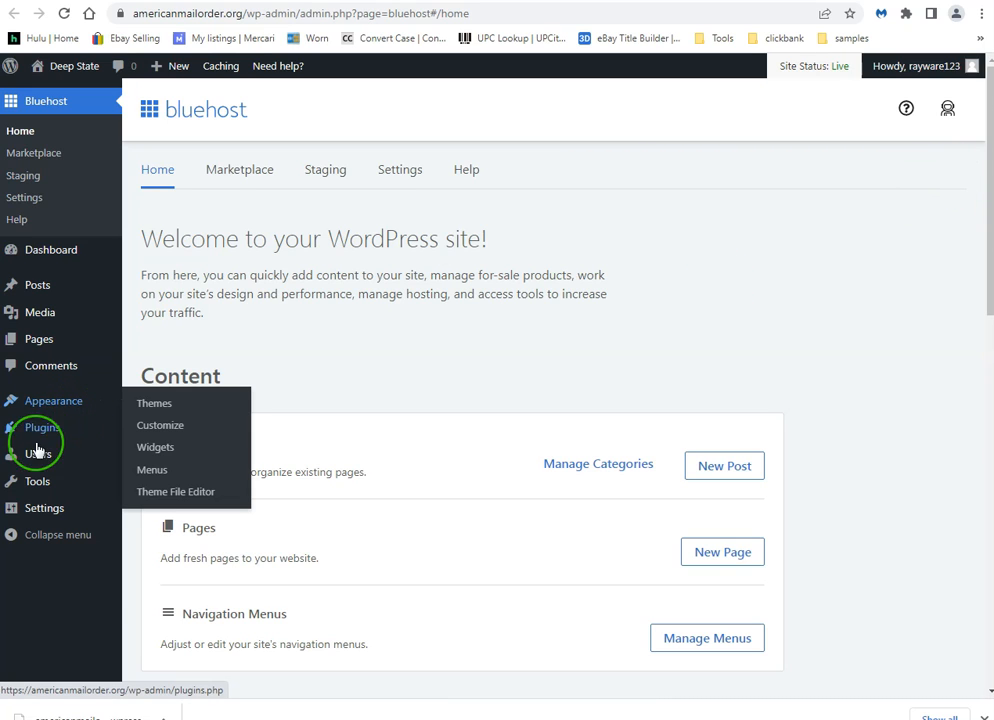
{"action": "mouse_move", "coordinate": [40, 483]}
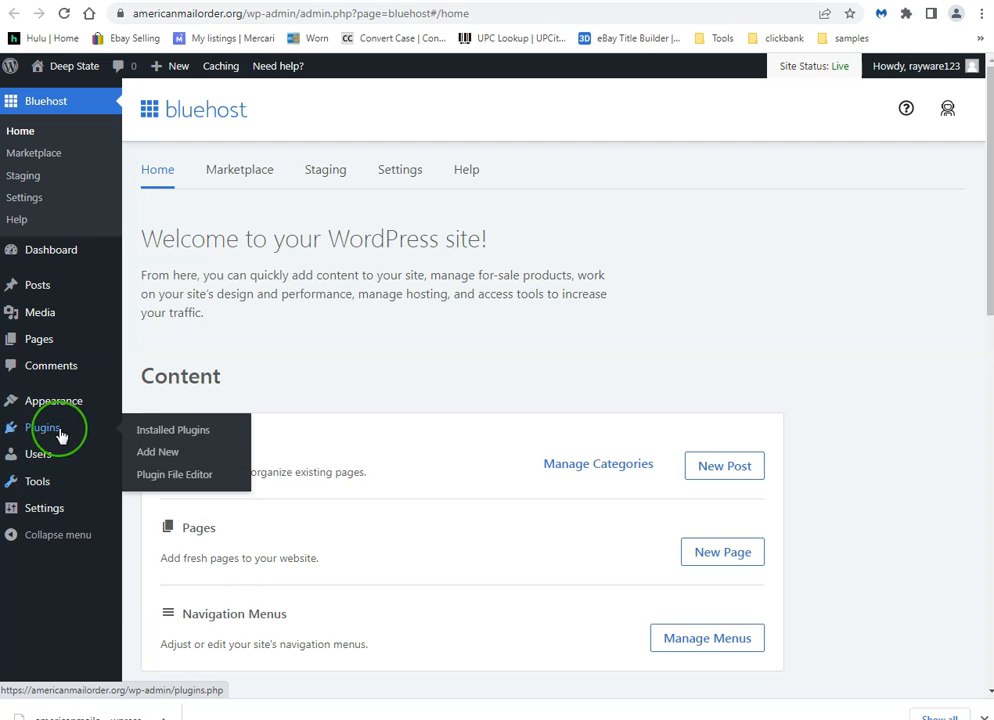
{"action": "left_click", "coordinate": [166, 432]}
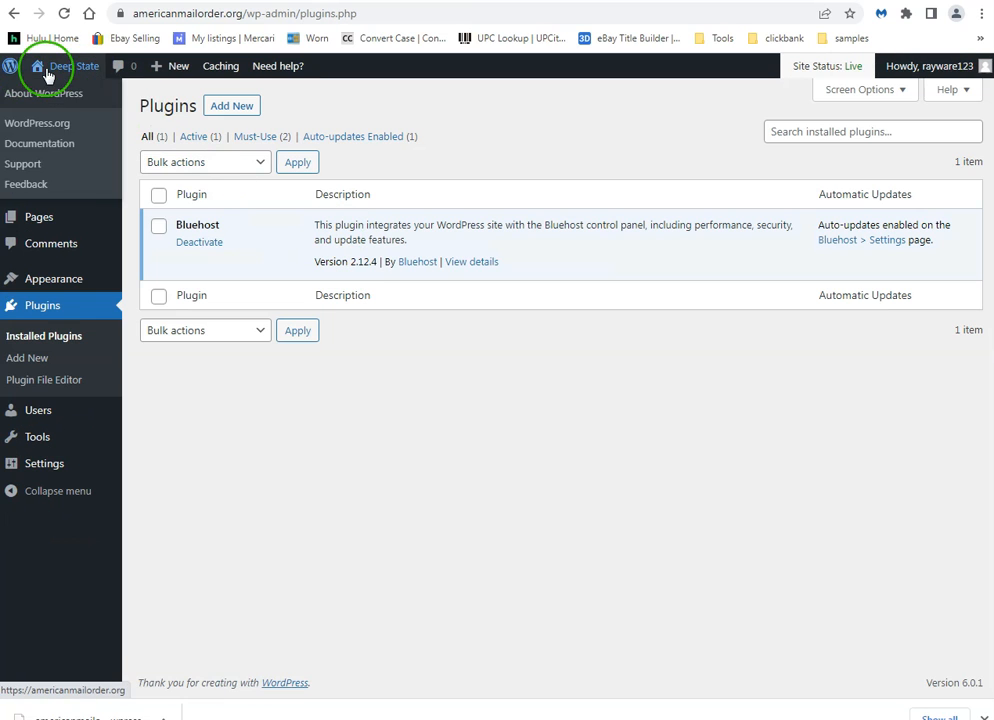
{"action": "mouse_move", "coordinate": [76, 72]}
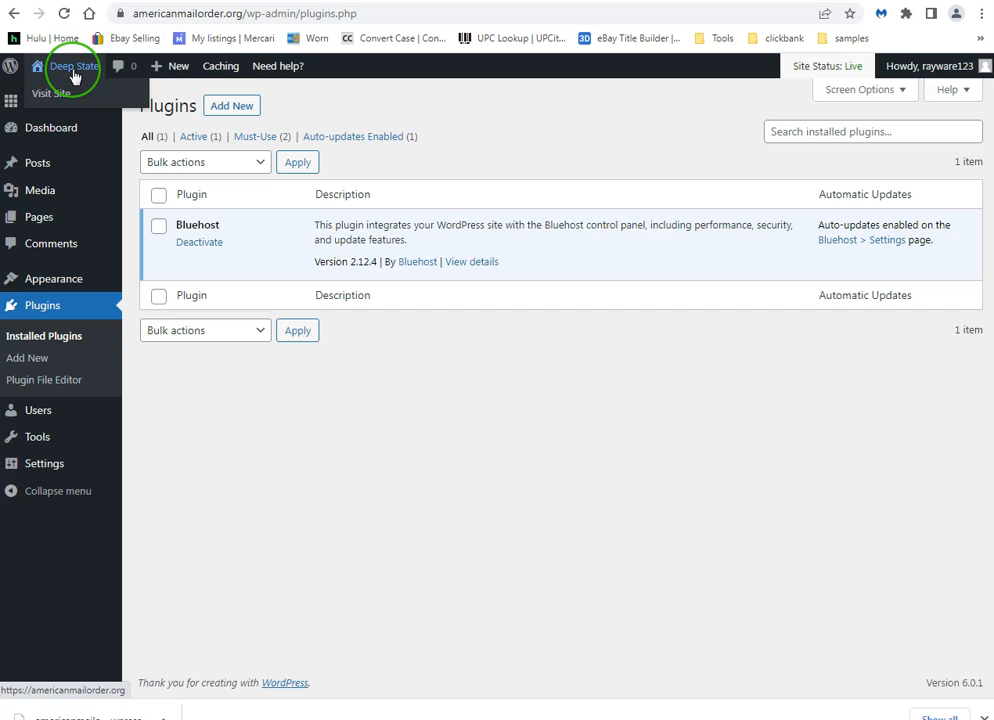
{"action": "left_click", "coordinate": [193, 14]}
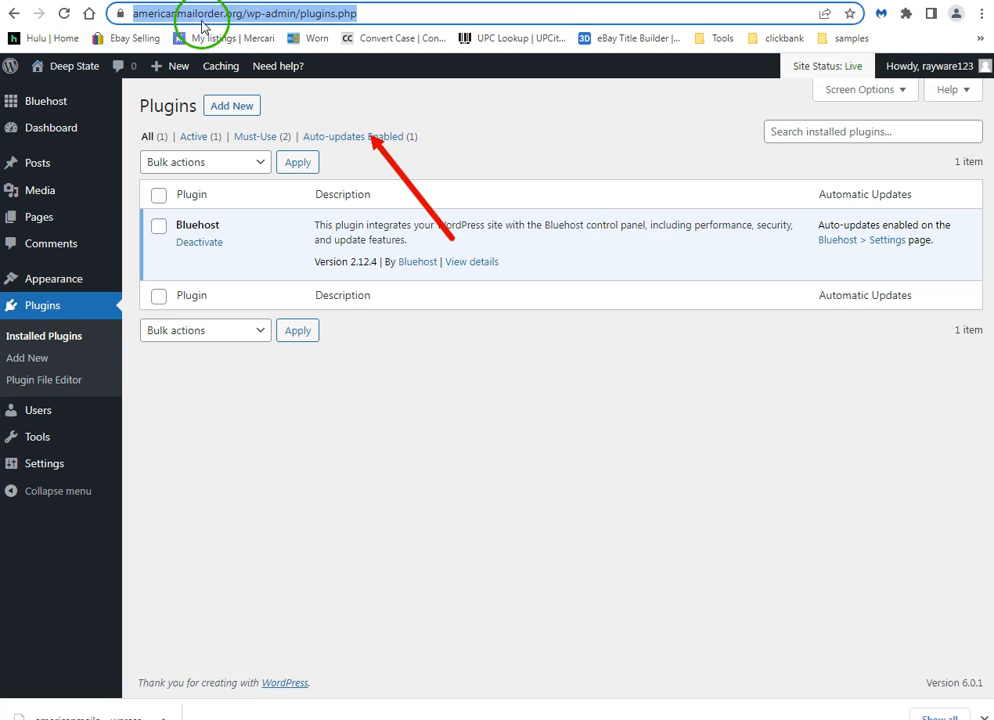
{"action": "left_click", "coordinate": [488, 360]}
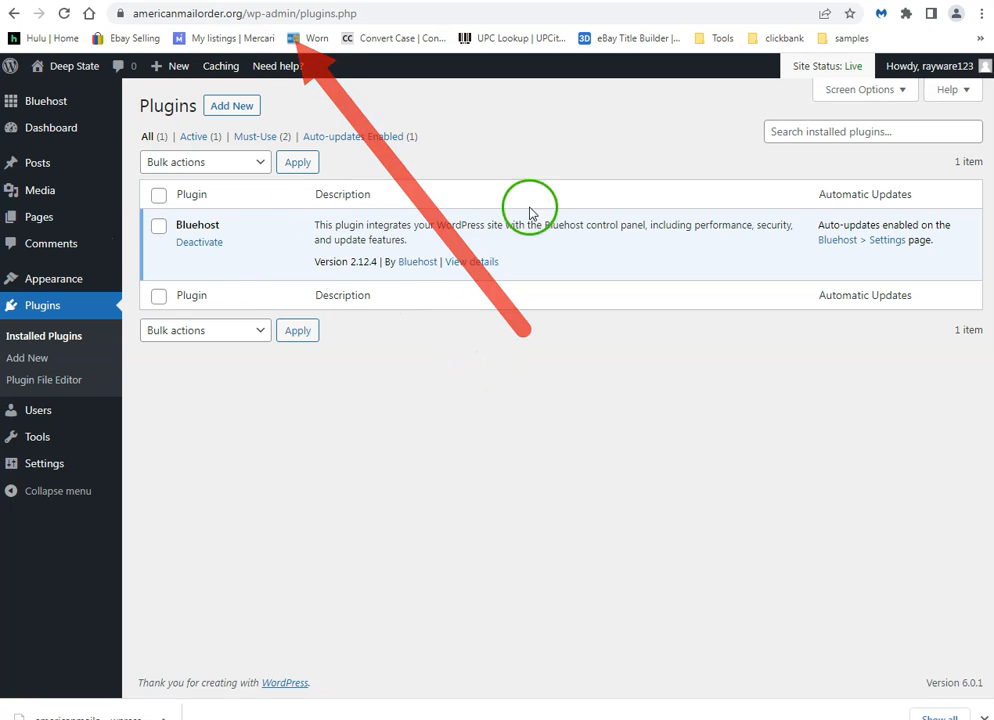
Search for "all in one migration" among the plugins available to add to the Deep State site
{"action": "left_click", "coordinate": [232, 110]}
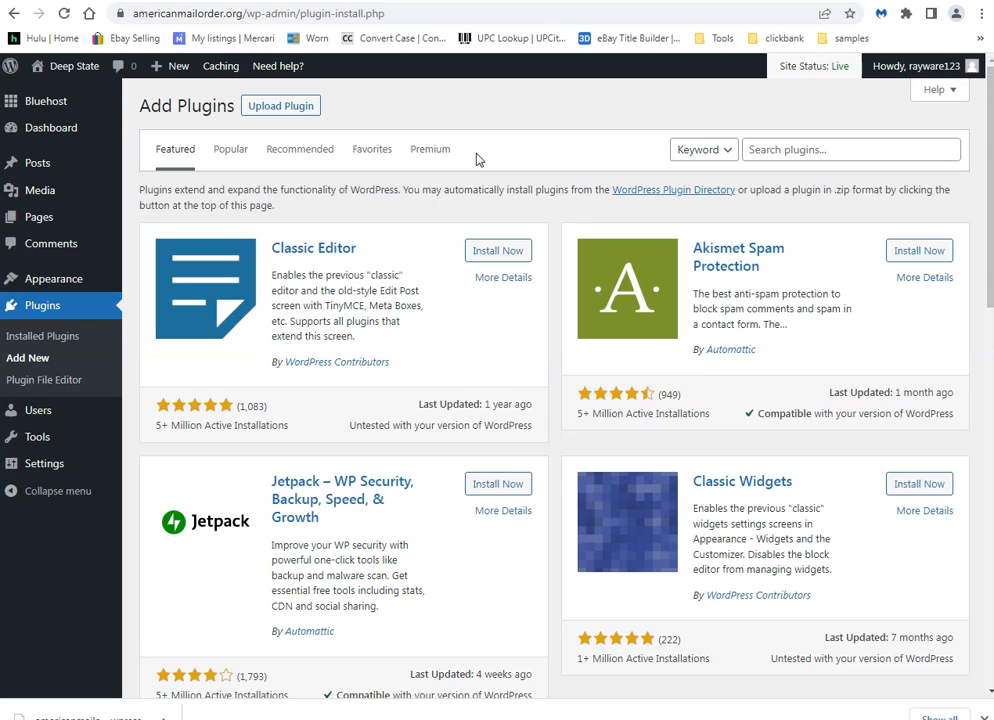
{"action": "left_click", "coordinate": [808, 149]}
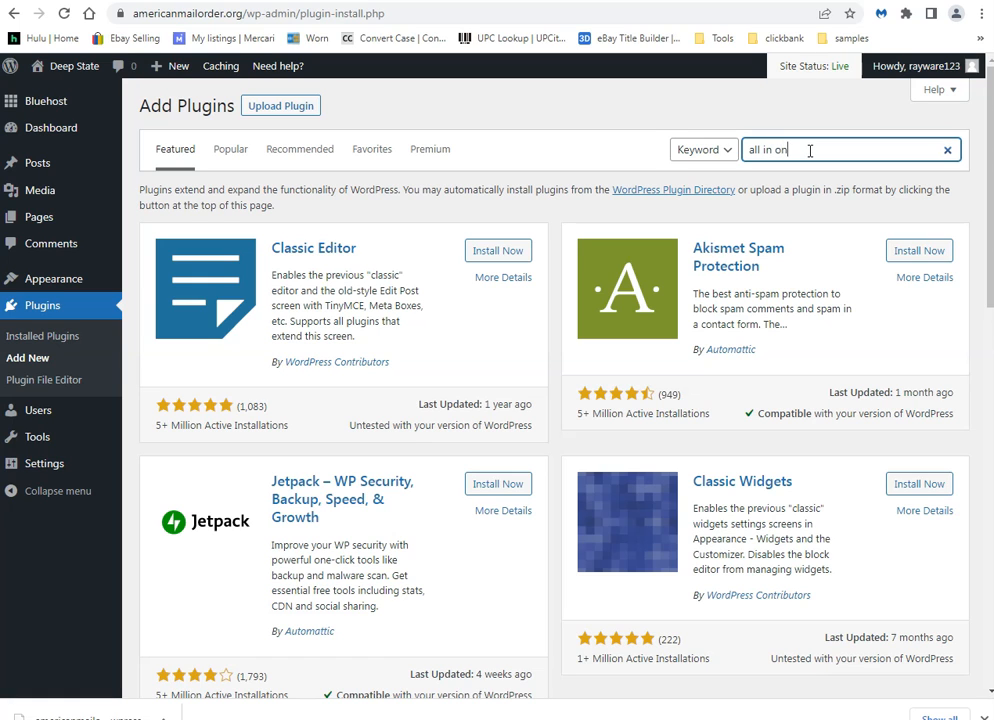
{"action": "type", "text": "migration"}
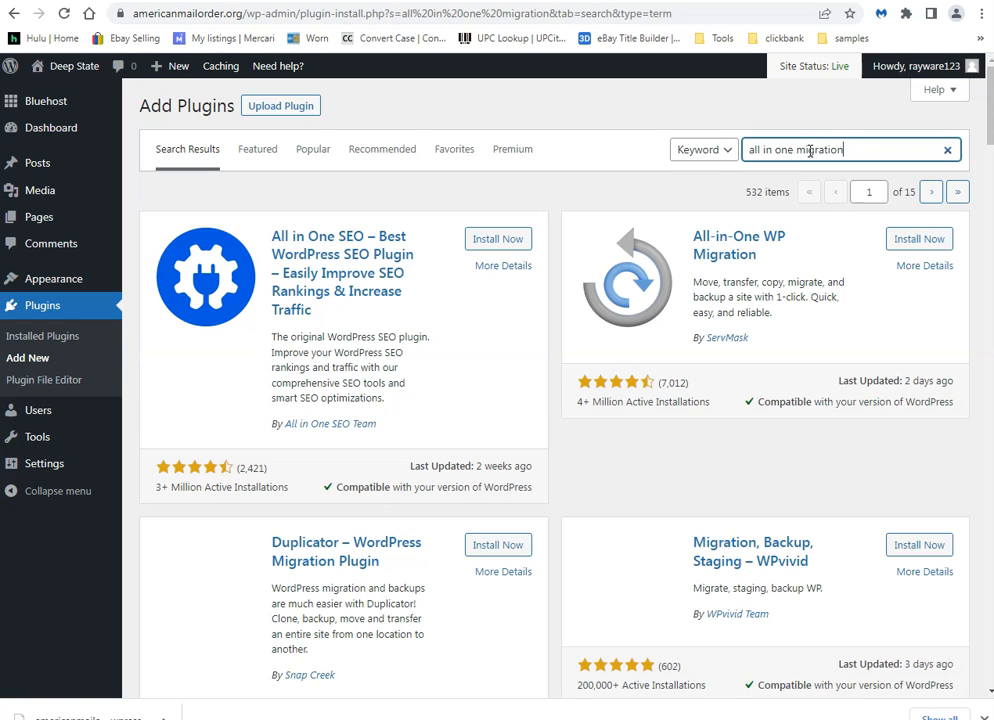
Install and activate the All-in-One WP Migration plugin by ServMask on americanmailorder.org
{"action": "left_click", "coordinate": [919, 240]}
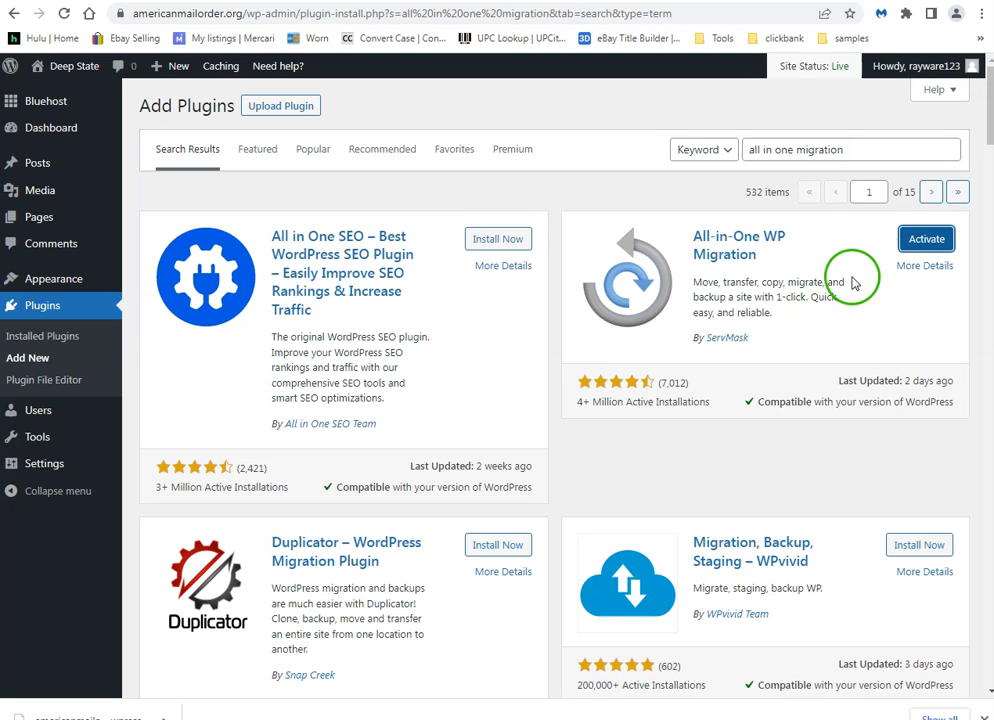
{"action": "left_click", "coordinate": [925, 240]}
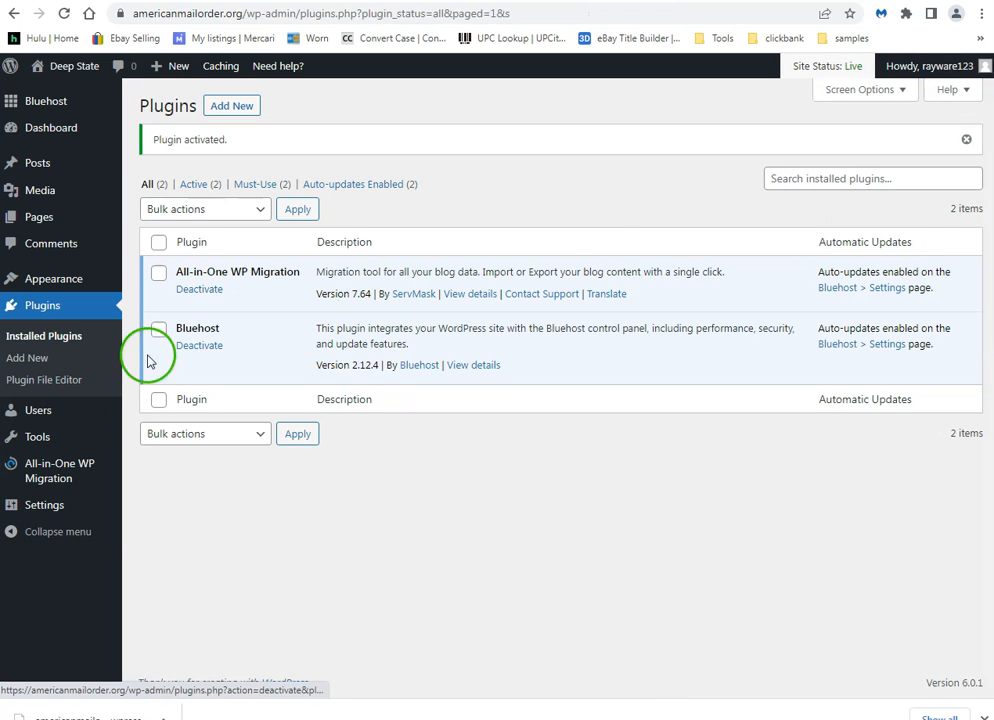
{"action": "mouse_move", "coordinate": [60, 477]}
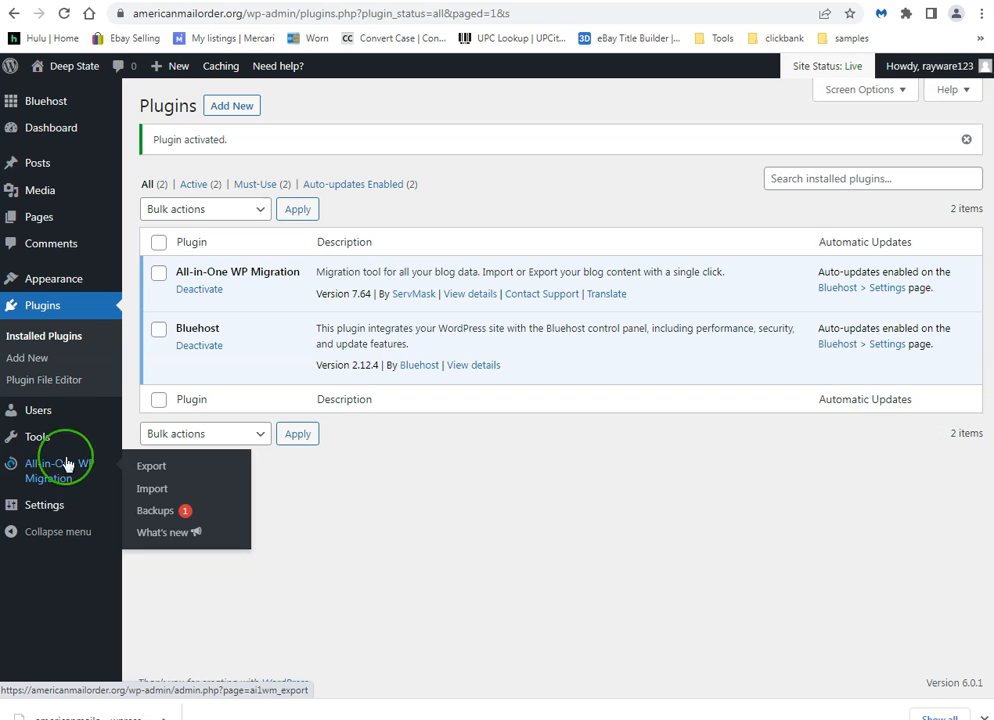
{"action": "mouse_move", "coordinate": [72, 72]}
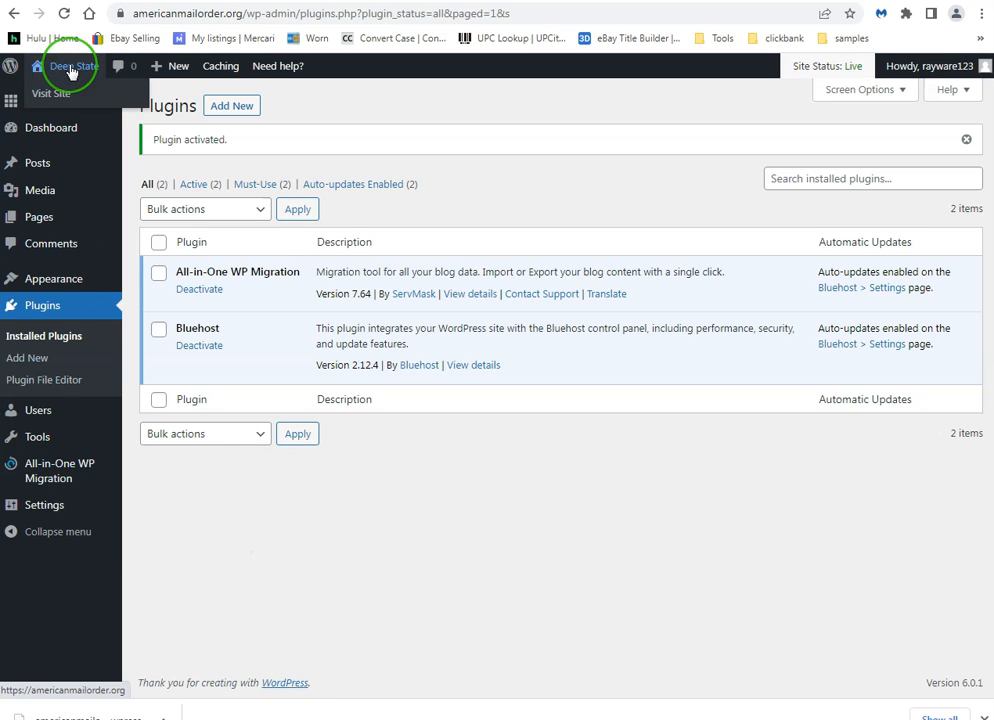
{"action": "left_click", "coordinate": [140, 14]}
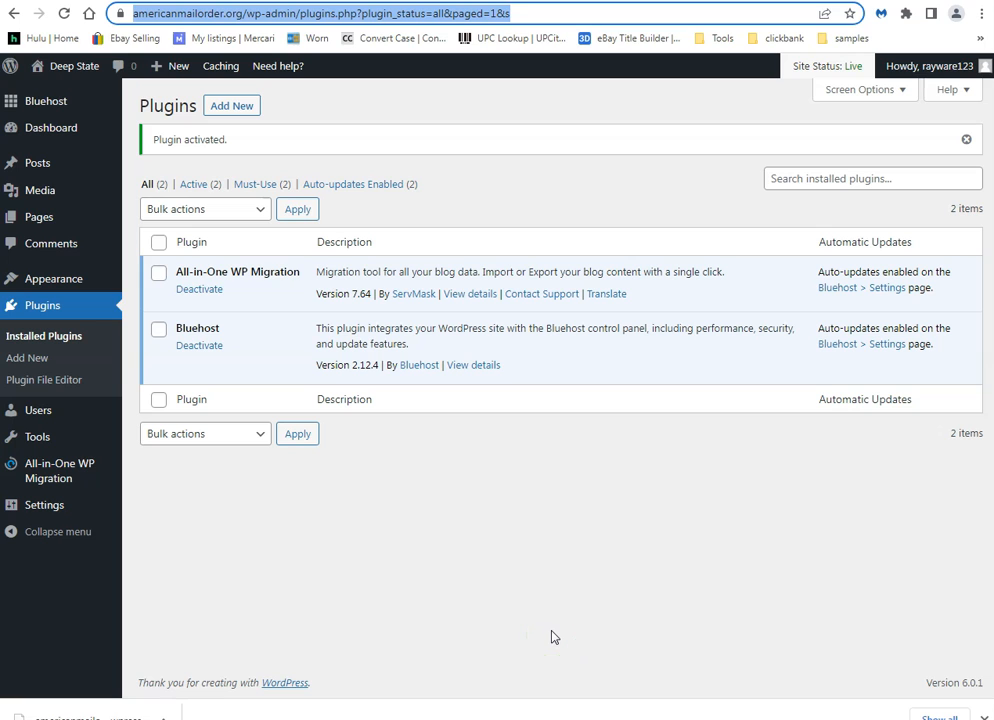
Export the americanmailorder.org site to a file with All-in-One WP Migration
{"action": "mouse_move", "coordinate": [68, 466]}
{"action": "left_click", "coordinate": [126, 472]}
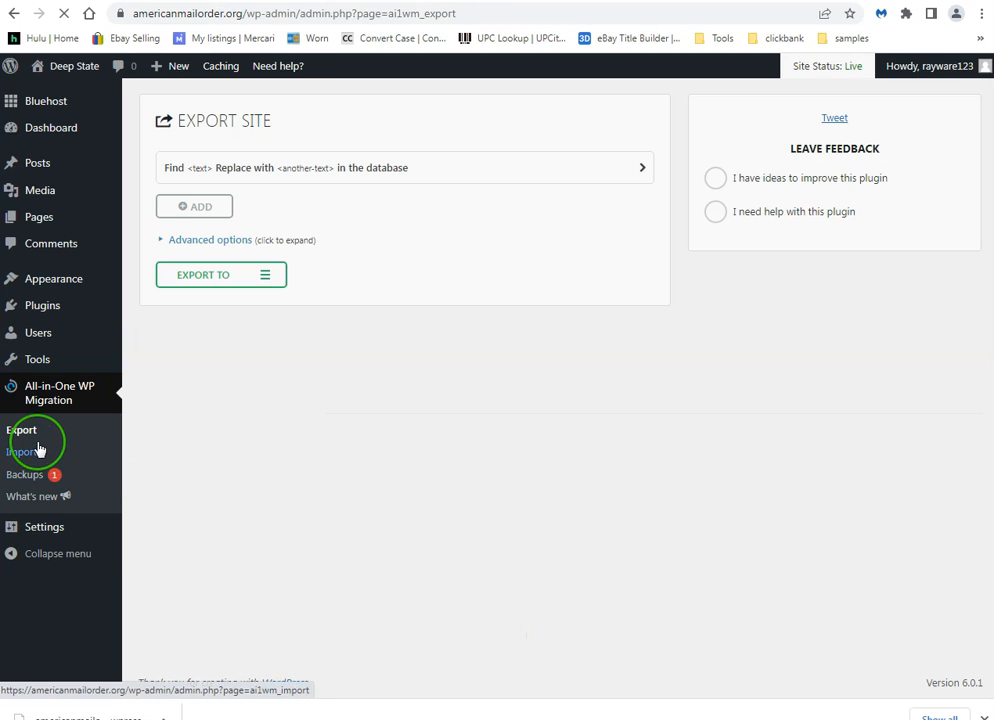
{"action": "left_click", "coordinate": [249, 276]}
{"action": "left_click", "coordinate": [192, 302]}
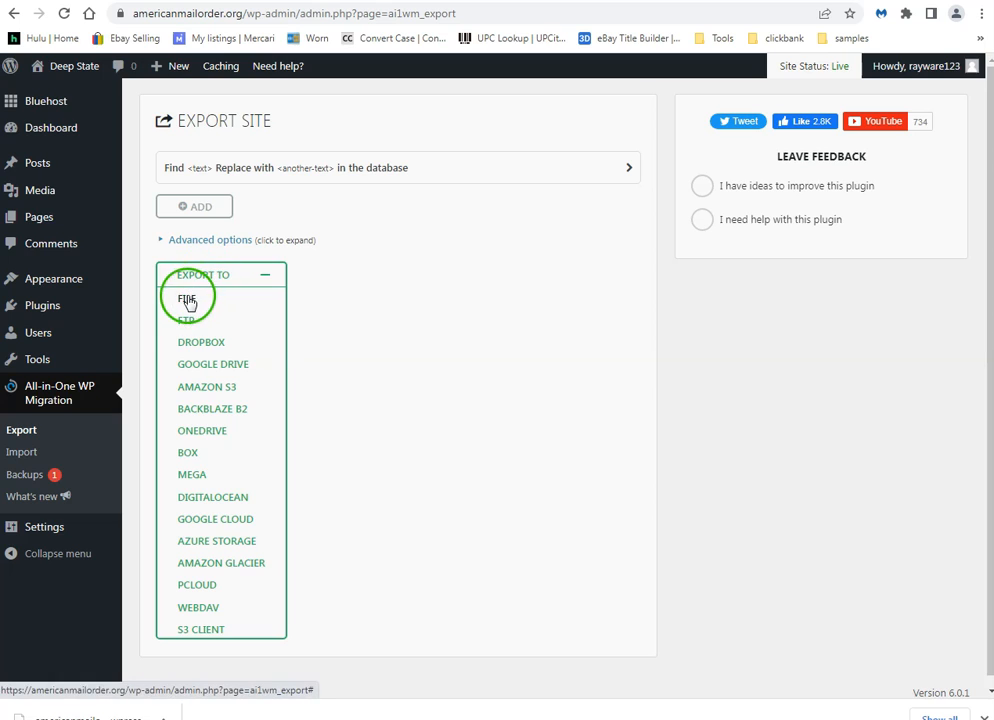
{"action": "left_click", "coordinate": [188, 299]}
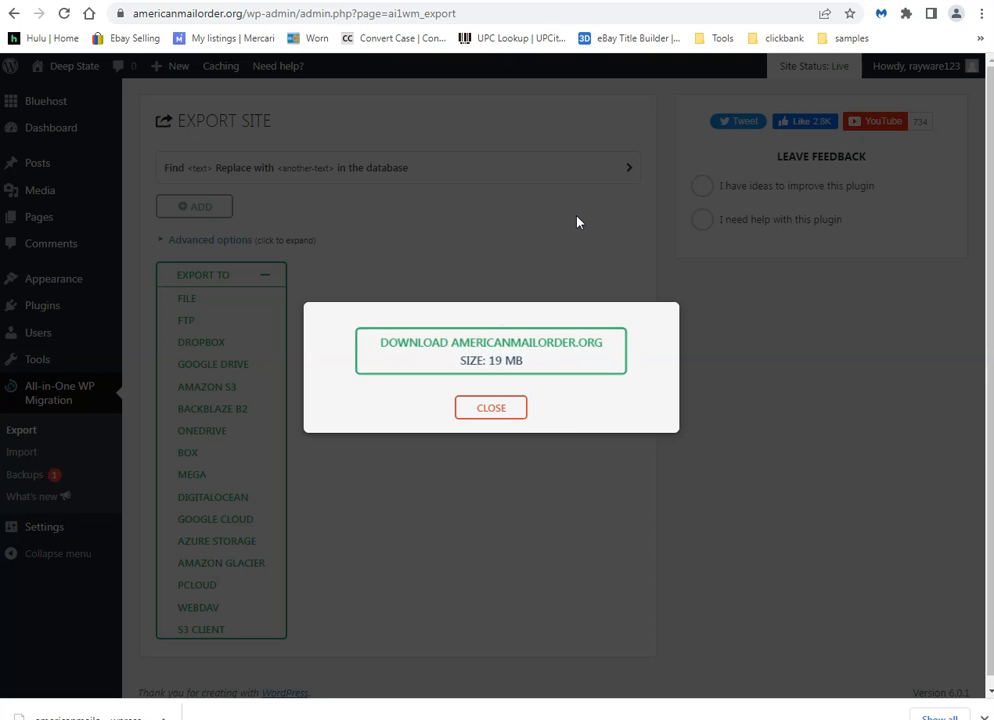
{"action": "left_click", "coordinate": [494, 368]}
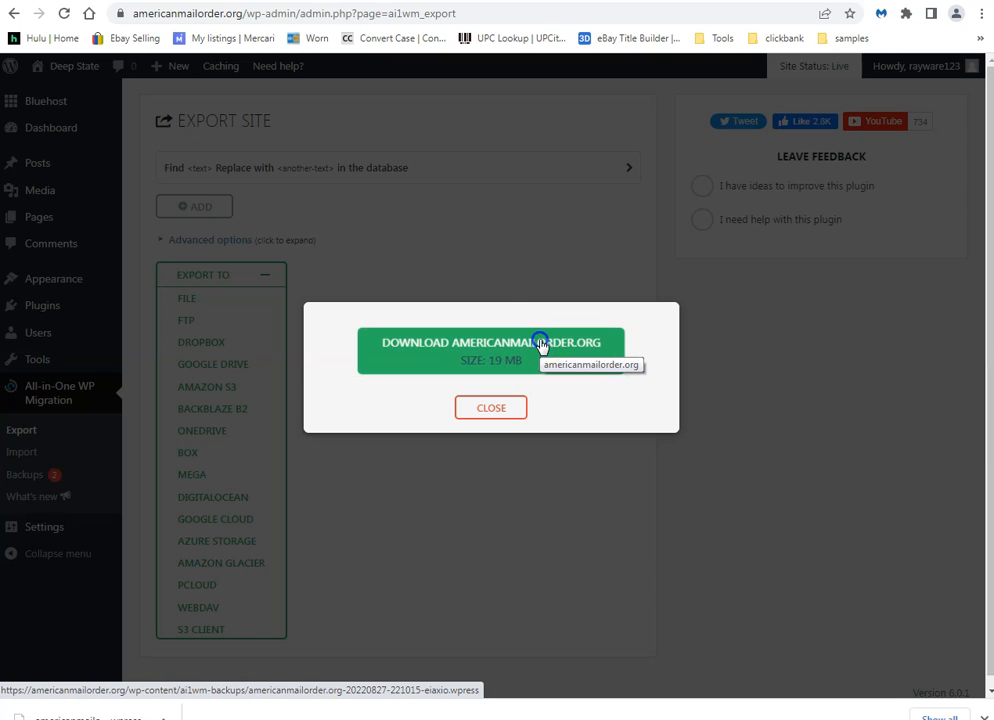
{"action": "left_click", "coordinate": [541, 346]}
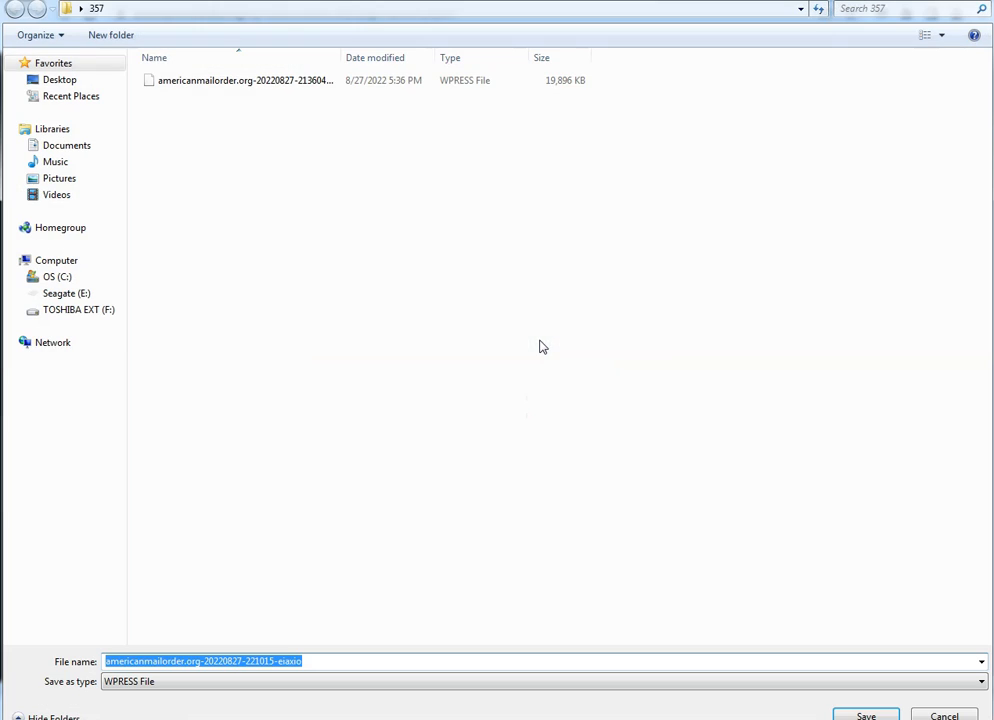
{"action": "left_click", "coordinate": [240, 86]}
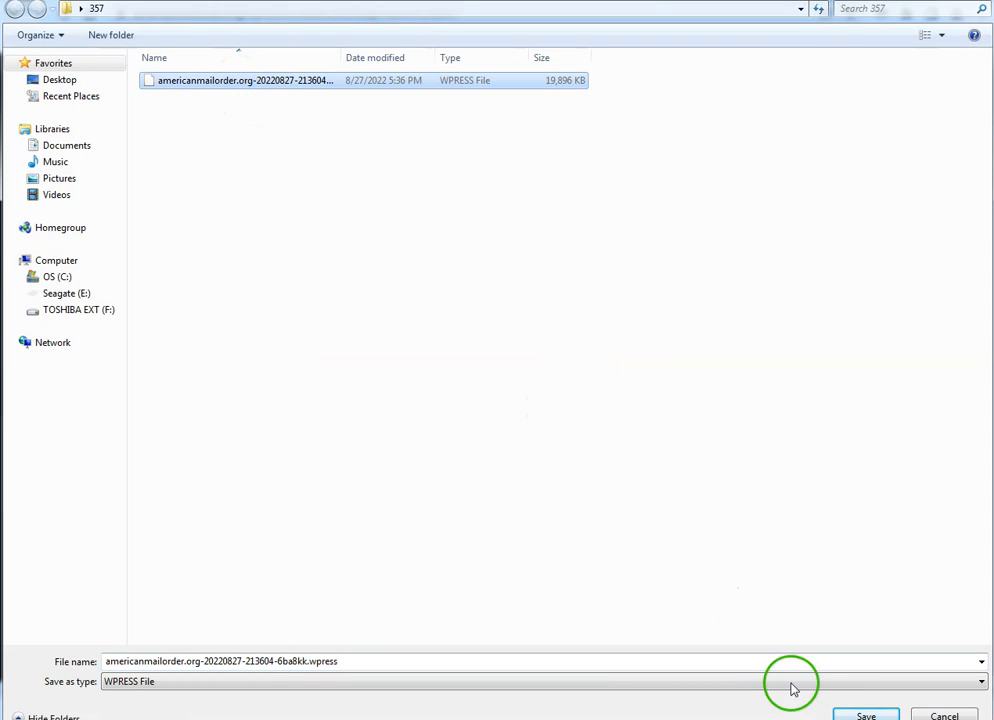
{"action": "left_click", "coordinate": [846, 715]}
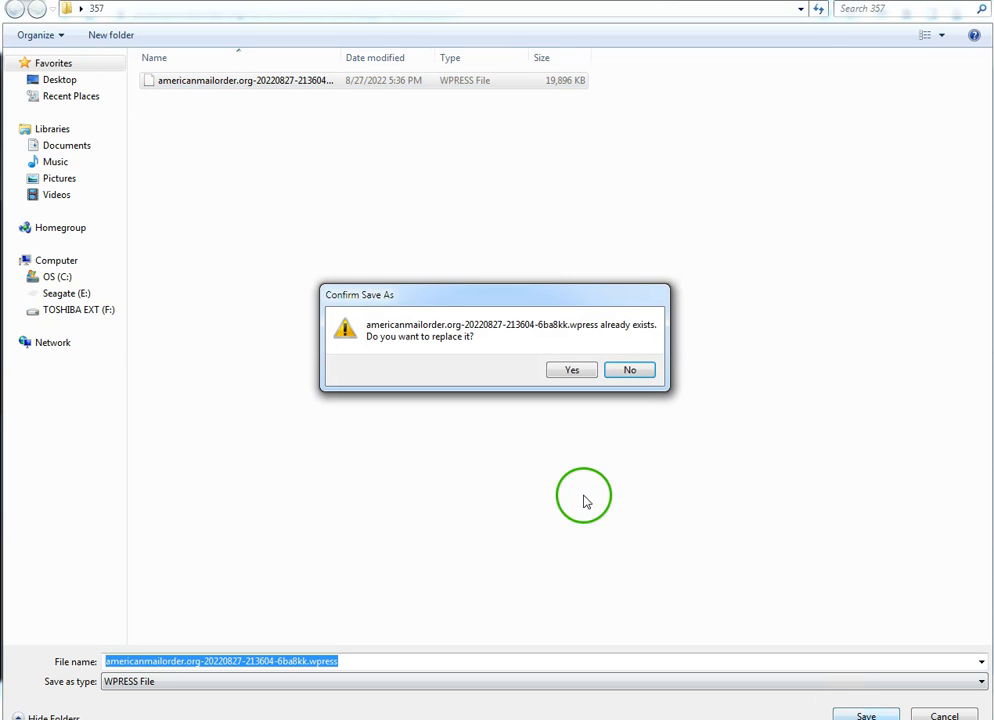
{"action": "left_click", "coordinate": [573, 372]}
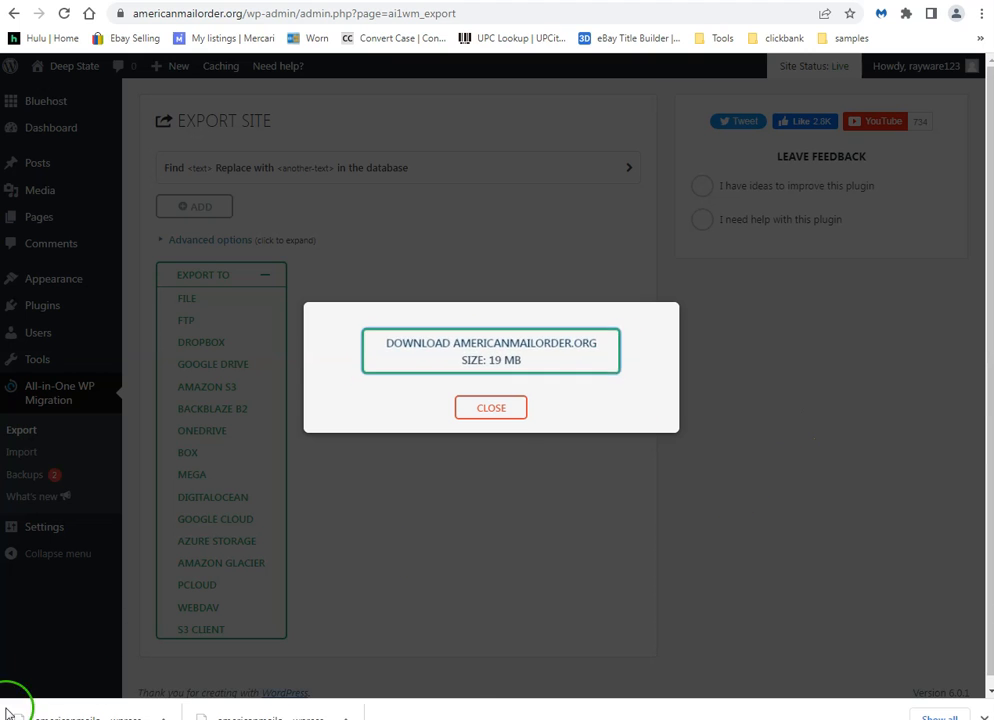
{"action": "left_click", "coordinate": [493, 409]}
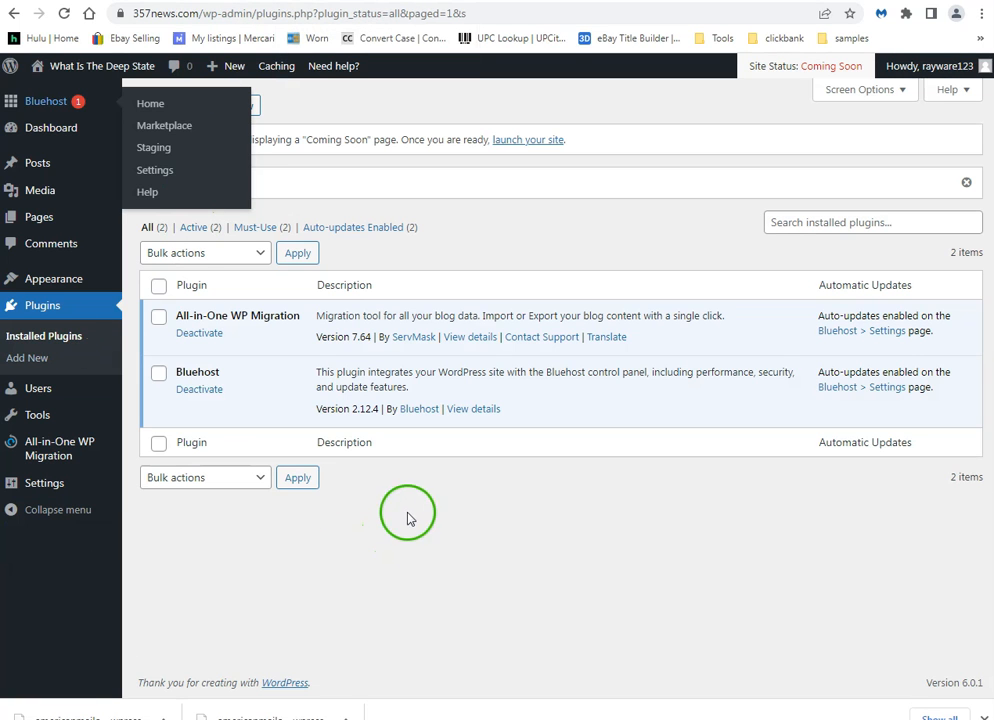
Look through the open Bluehost and Deep State site pages, and return to the 357news.com plugins page
{"action": "mouse_move", "coordinate": [80, 74]}
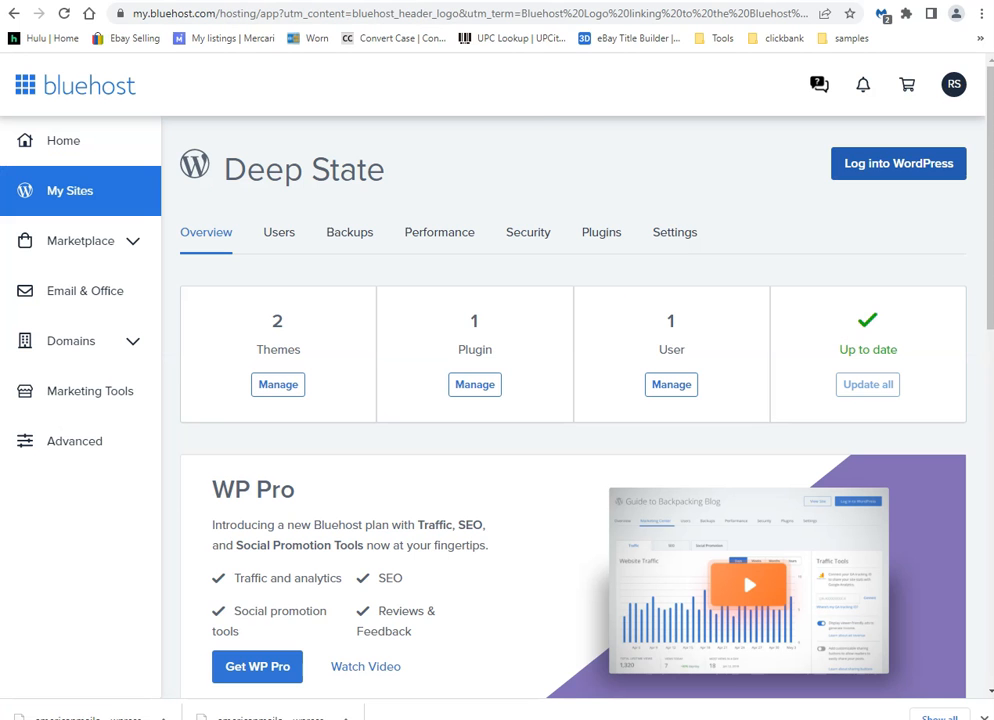
{"action": "right_click", "coordinate": [367, 1]}
{"action": "left_click", "coordinate": [390, 109]}
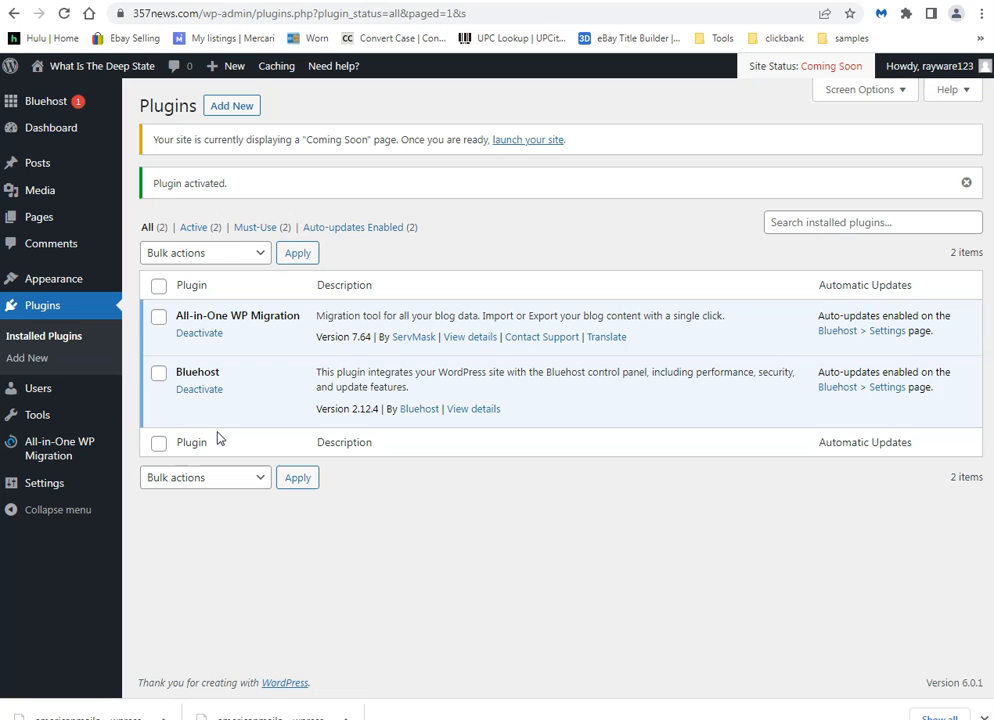
{"action": "left_click", "coordinate": [70, 1]}
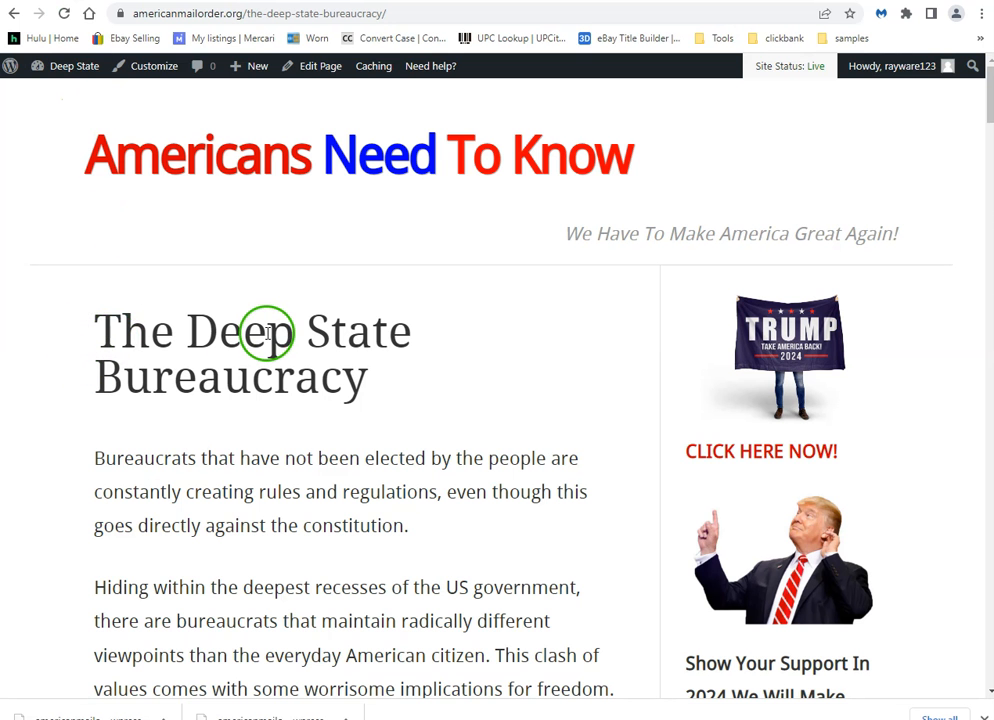
{"action": "mouse_move", "coordinate": [88, 77]}
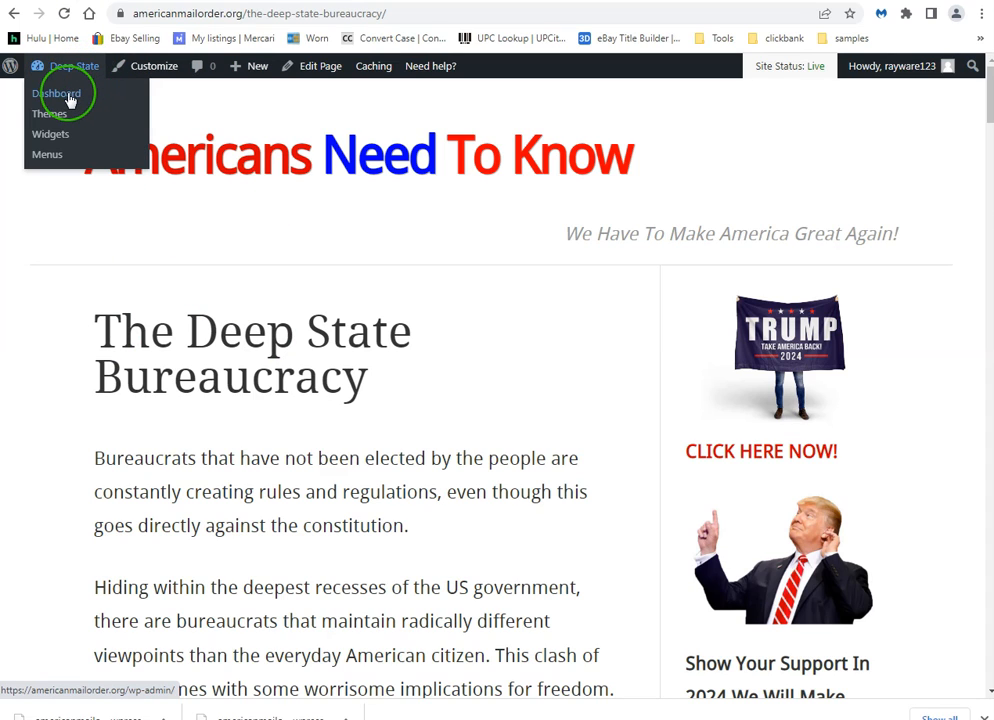
{"action": "left_click", "coordinate": [70, 100]}
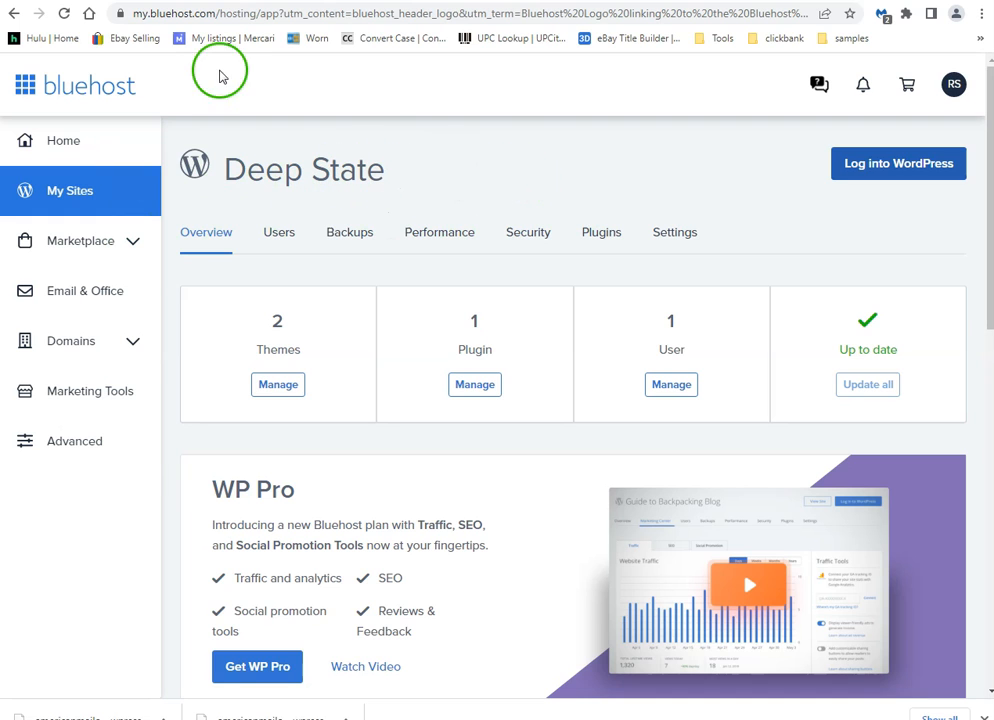
{"action": "left_click", "coordinate": [205, 1]}
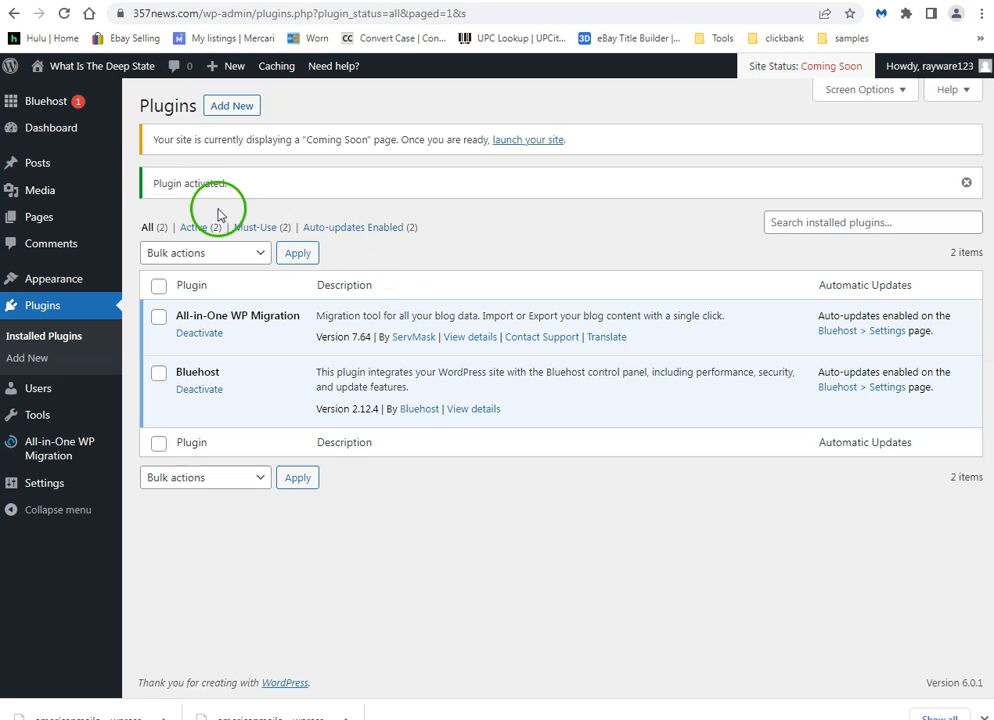
{"action": "mouse_move", "coordinate": [90, 70]}
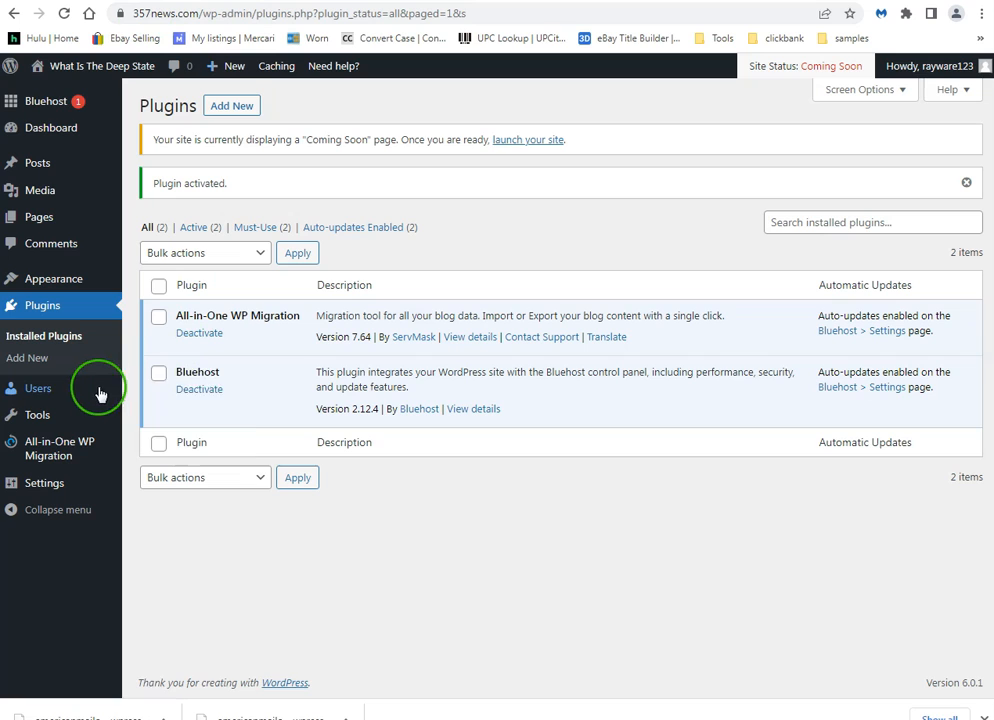
{"action": "mouse_move", "coordinate": [70, 400]}
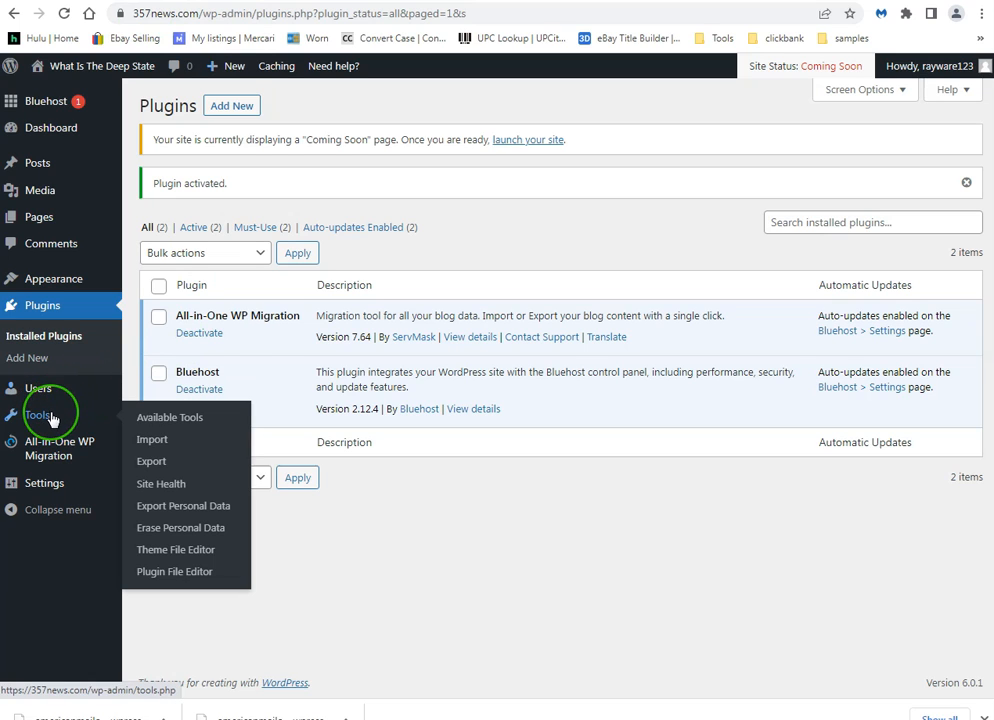
{"action": "left_click", "coordinate": [64, 450]}
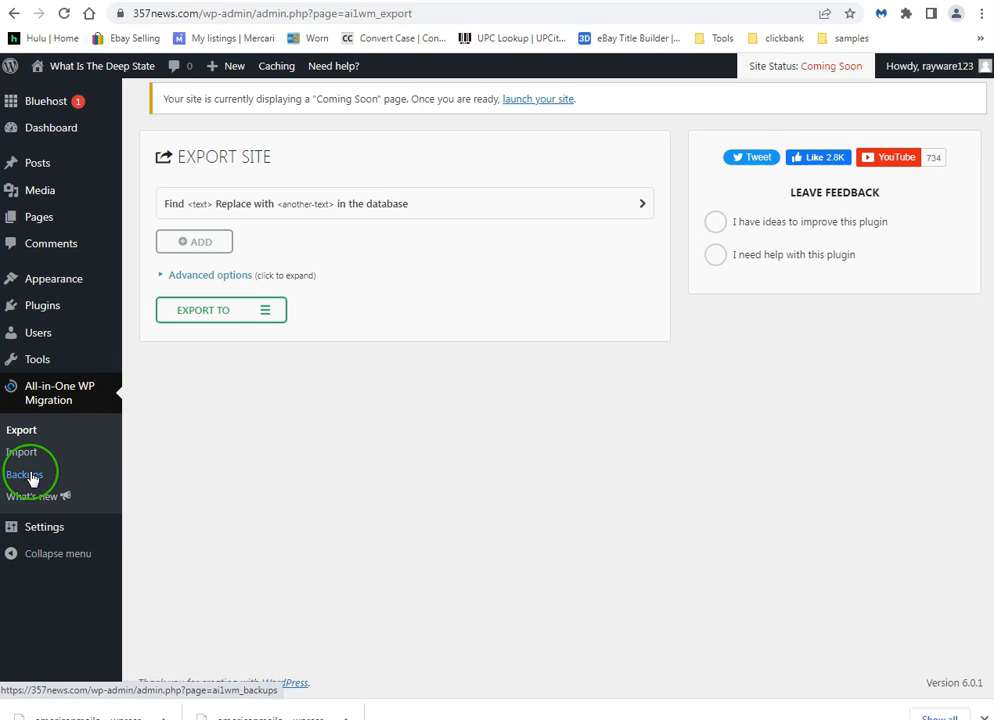
{"action": "left_click", "coordinate": [234, 329]}
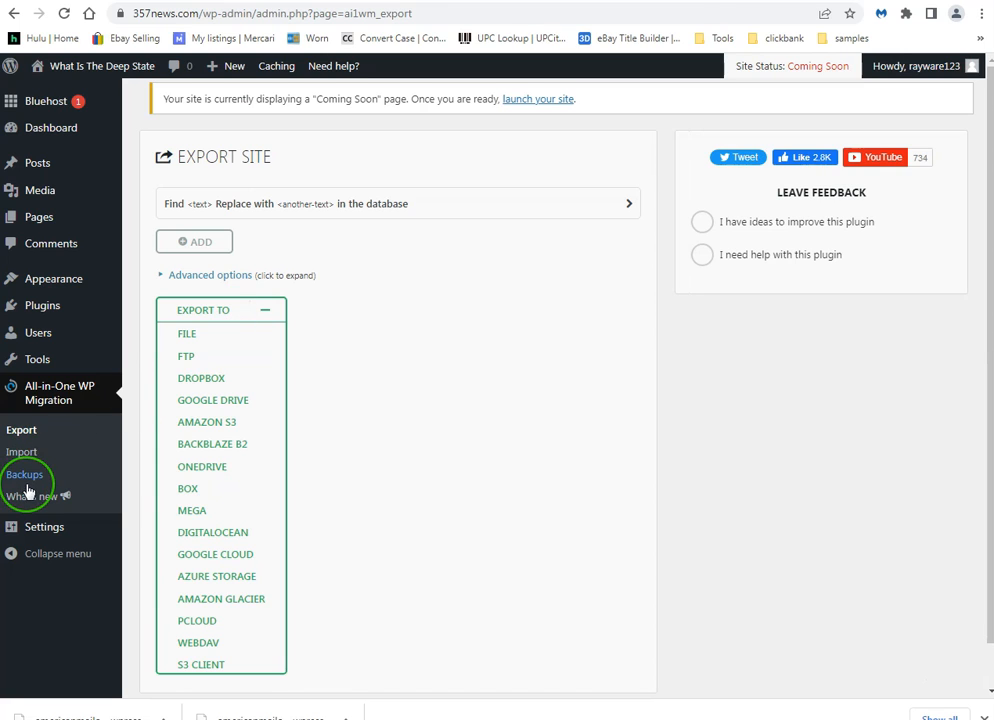
{"action": "left_click", "coordinate": [19, 453]}
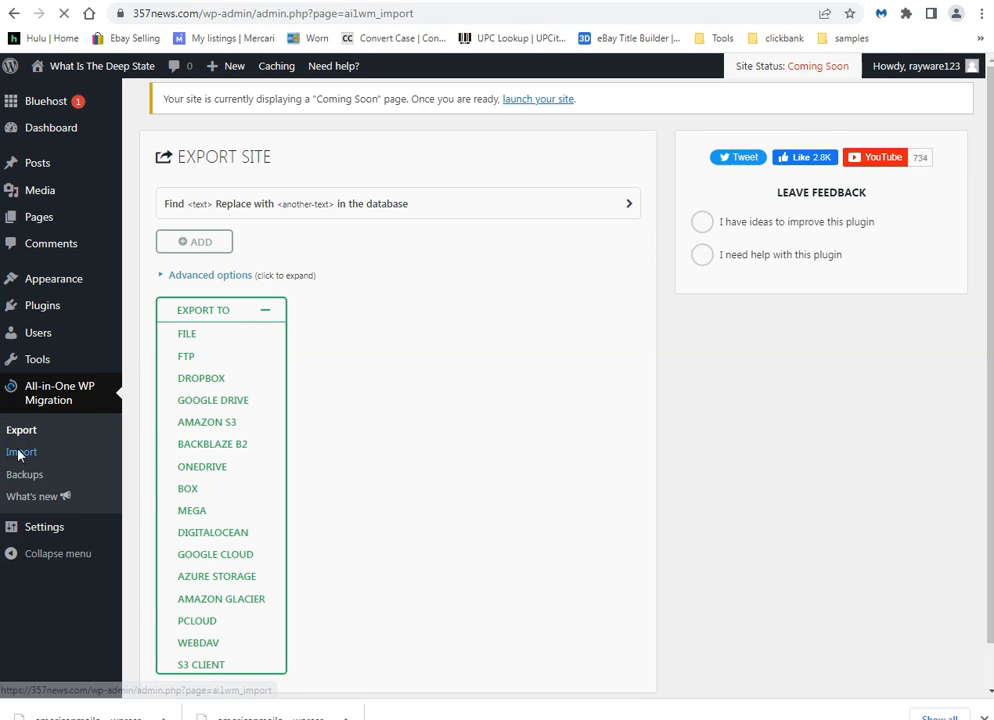
{"action": "left_click", "coordinate": [421, 308]}
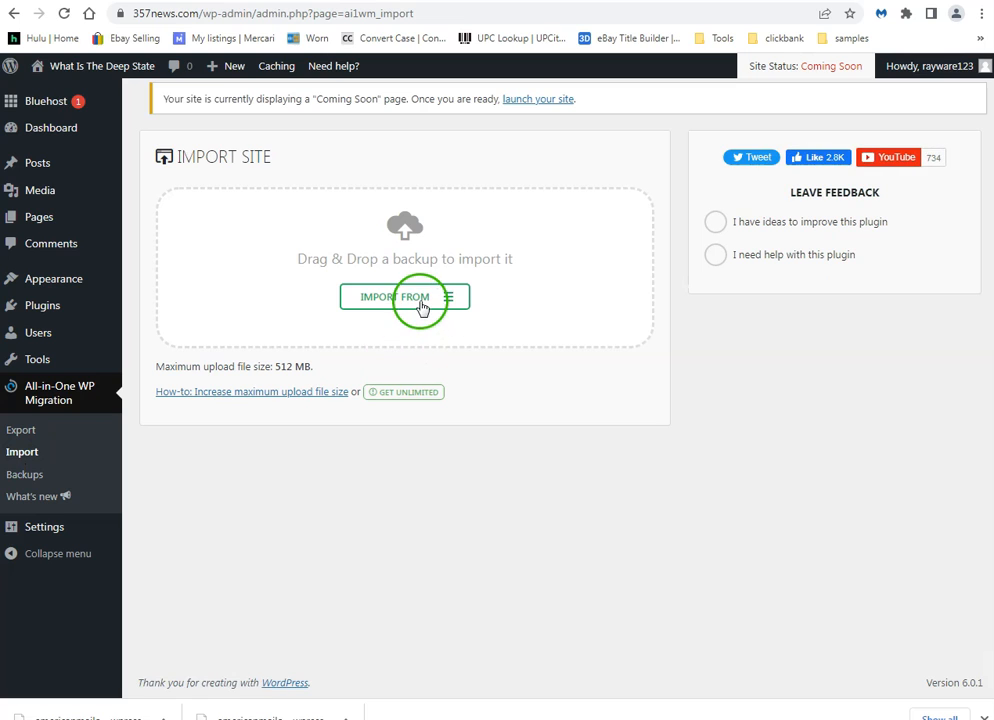
{"action": "left_click", "coordinate": [421, 306]}
{"action": "left_click", "coordinate": [368, 323]}
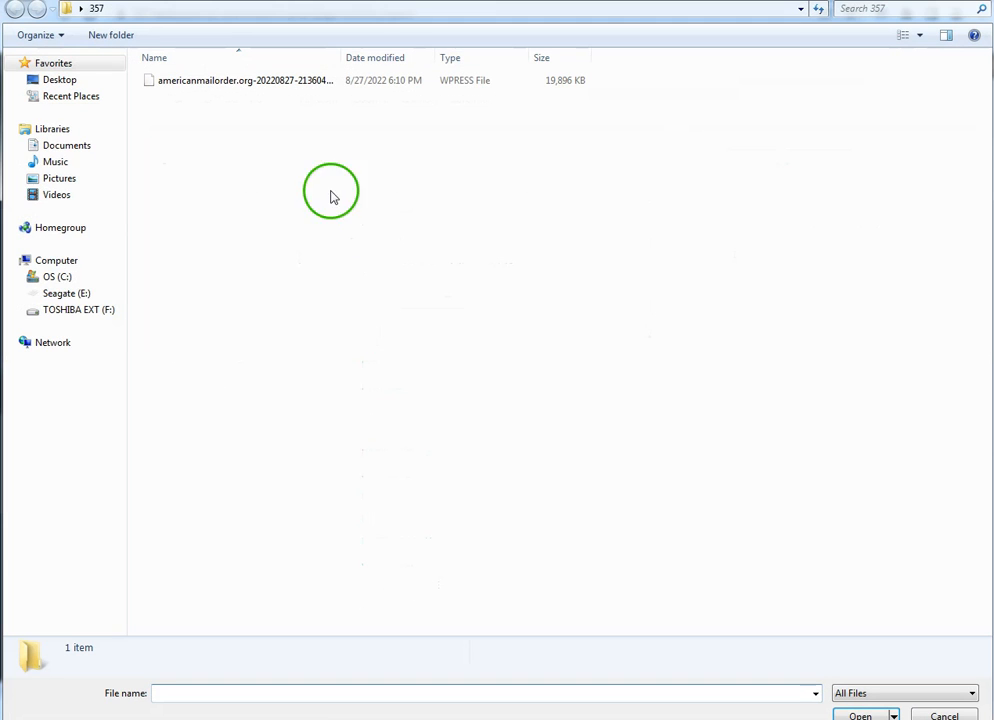
{"action": "left_click", "coordinate": [281, 82]}
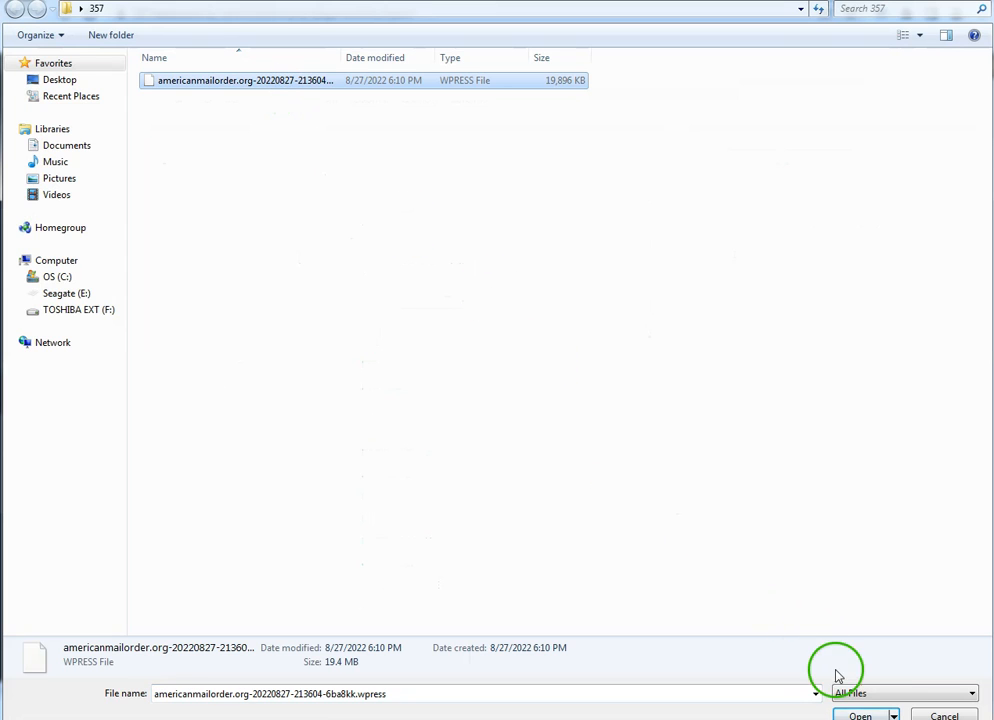
{"action": "left_click", "coordinate": [859, 714]}
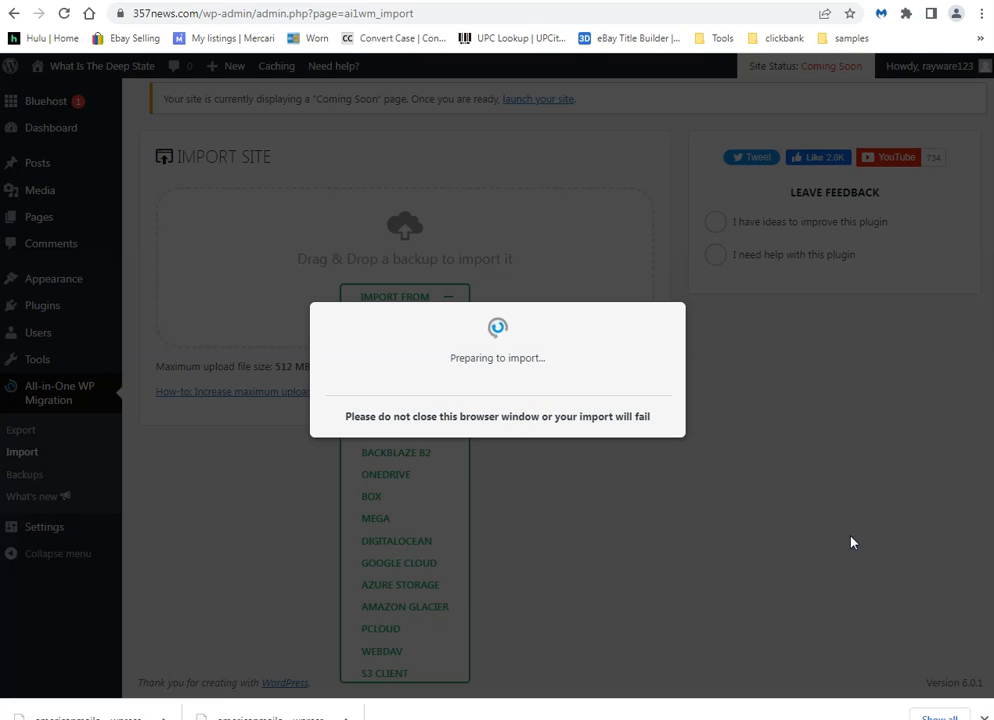
Proceed with overwriting the 357news.com site and finish the import
{"action": "left_click", "coordinate": [872, 476]}
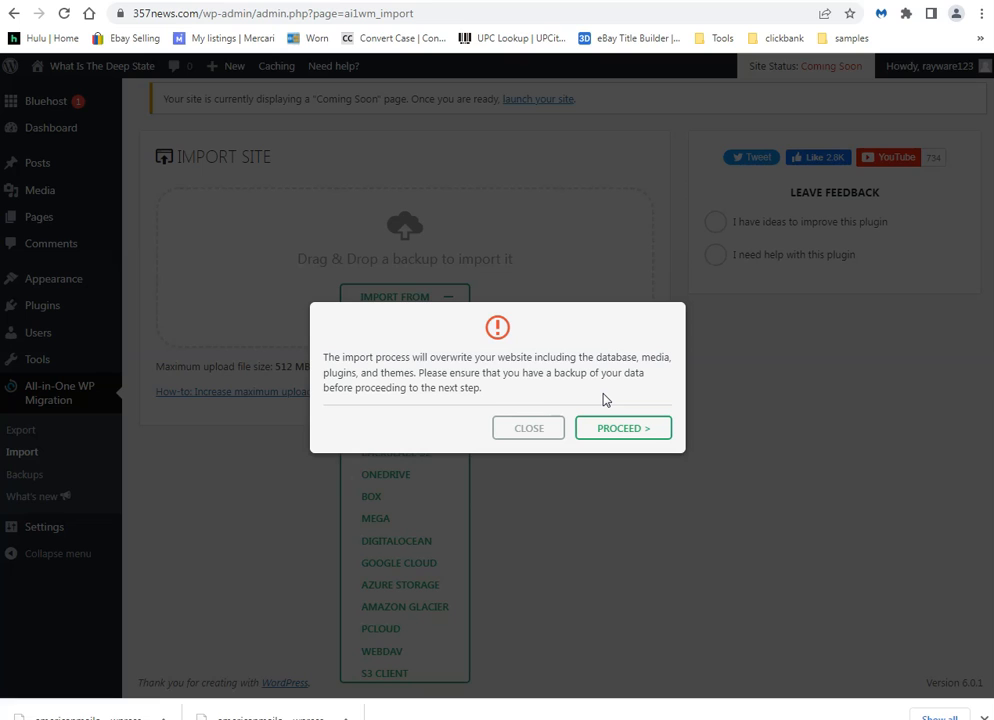
{"action": "left_click", "coordinate": [610, 428]}
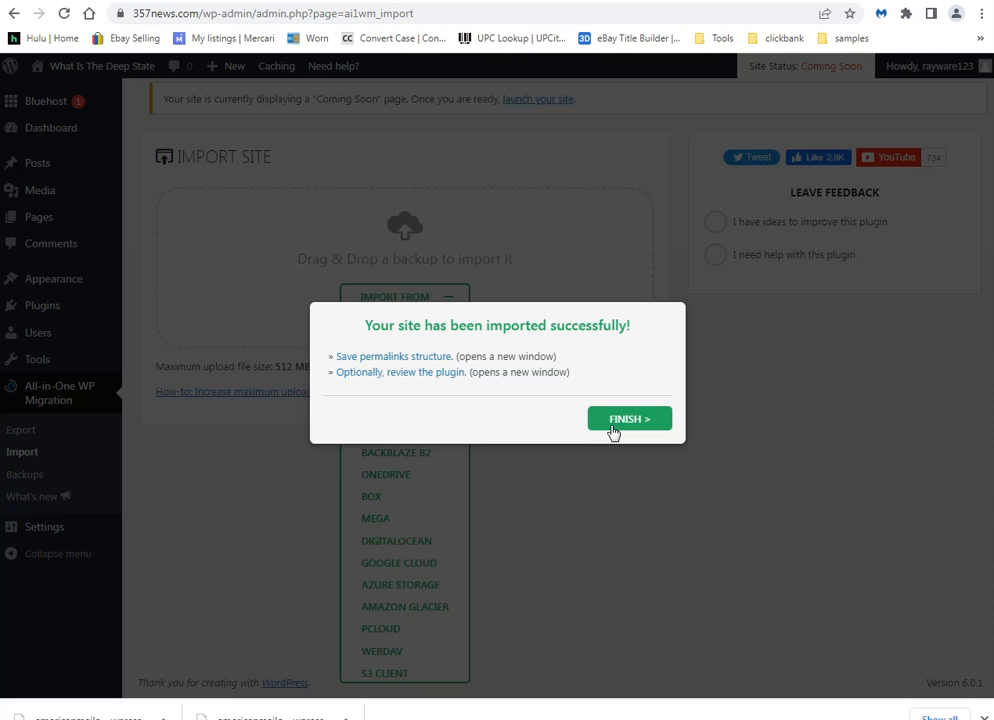
{"action": "left_click", "coordinate": [615, 425]}
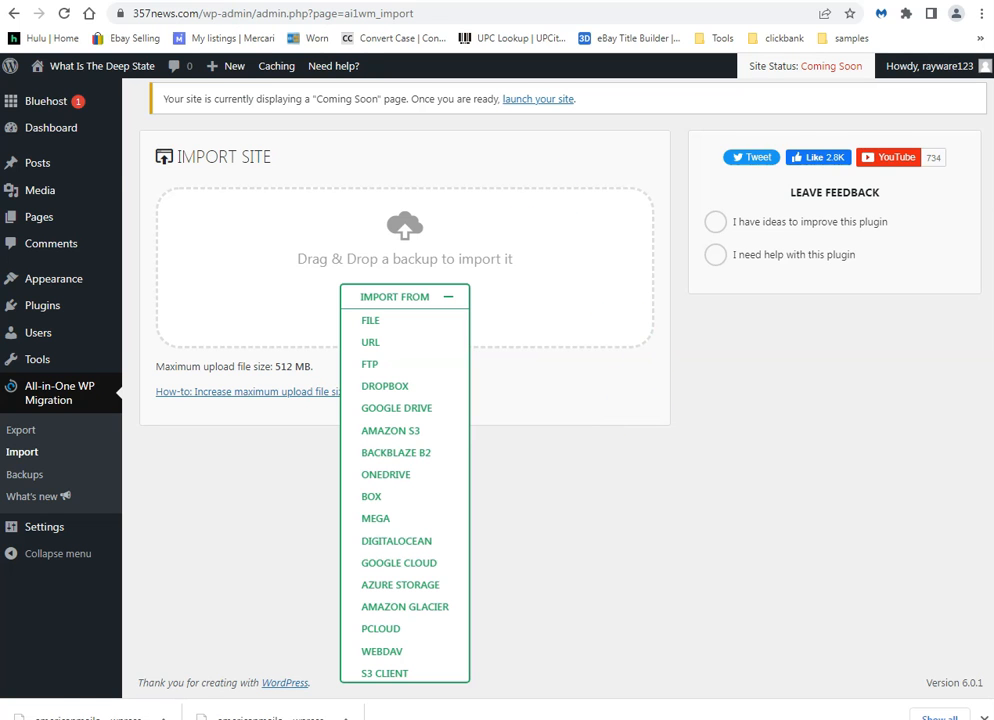
Reload the live 357news.com homepage and look through its content down the page
{"action": "left_click", "coordinate": [100, 1]}
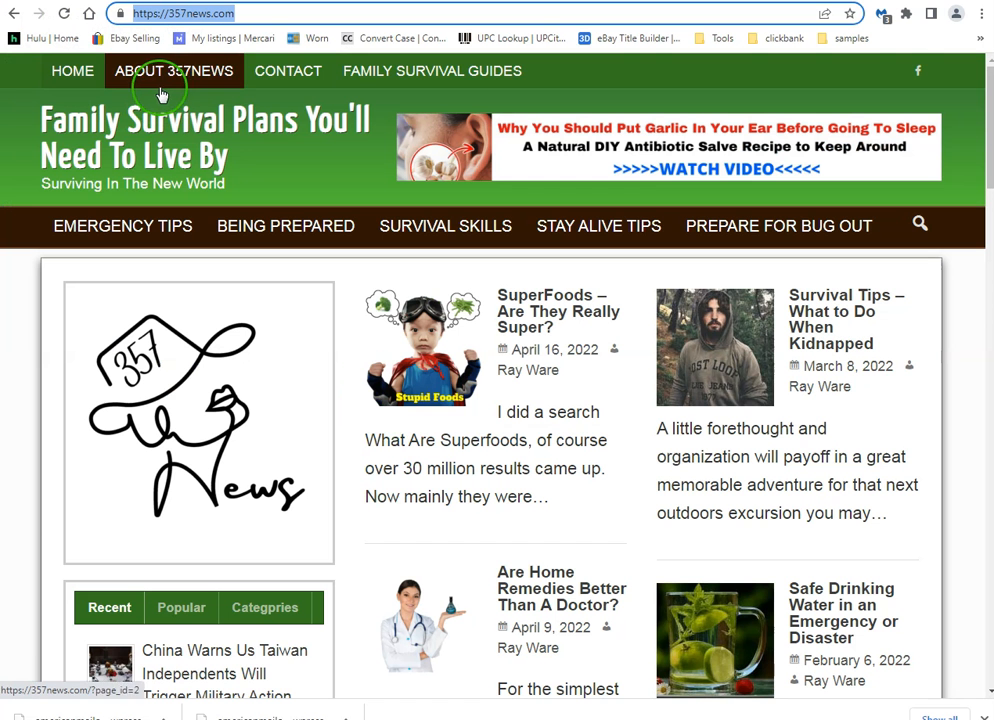
{"action": "left_click", "coordinate": [64, 18]}
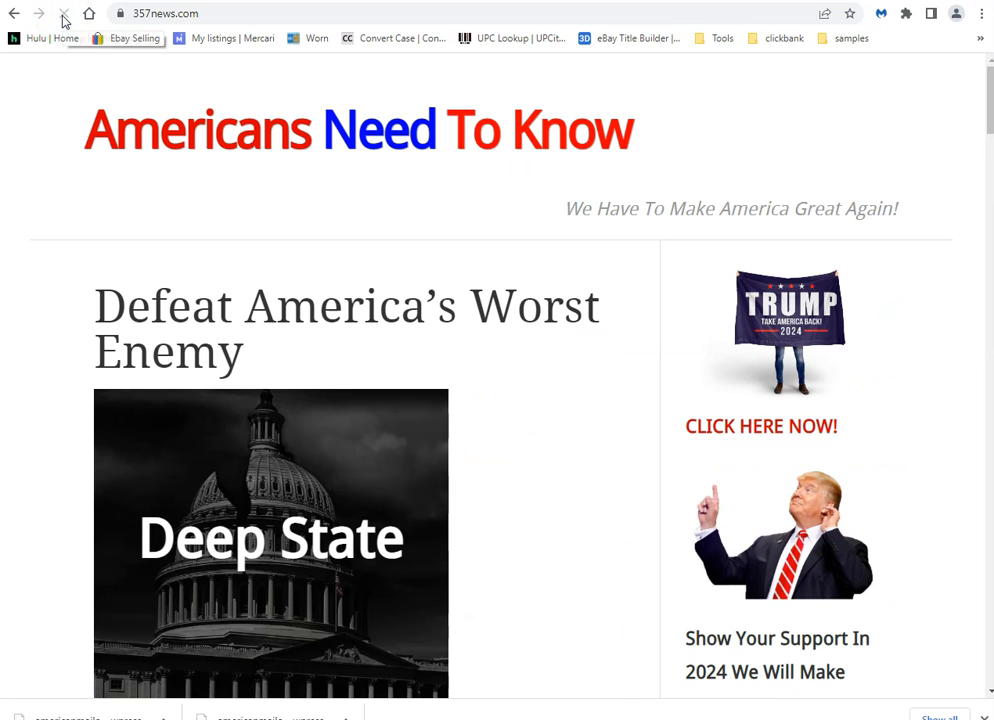
{"action": "left_click", "coordinate": [140, 14]}
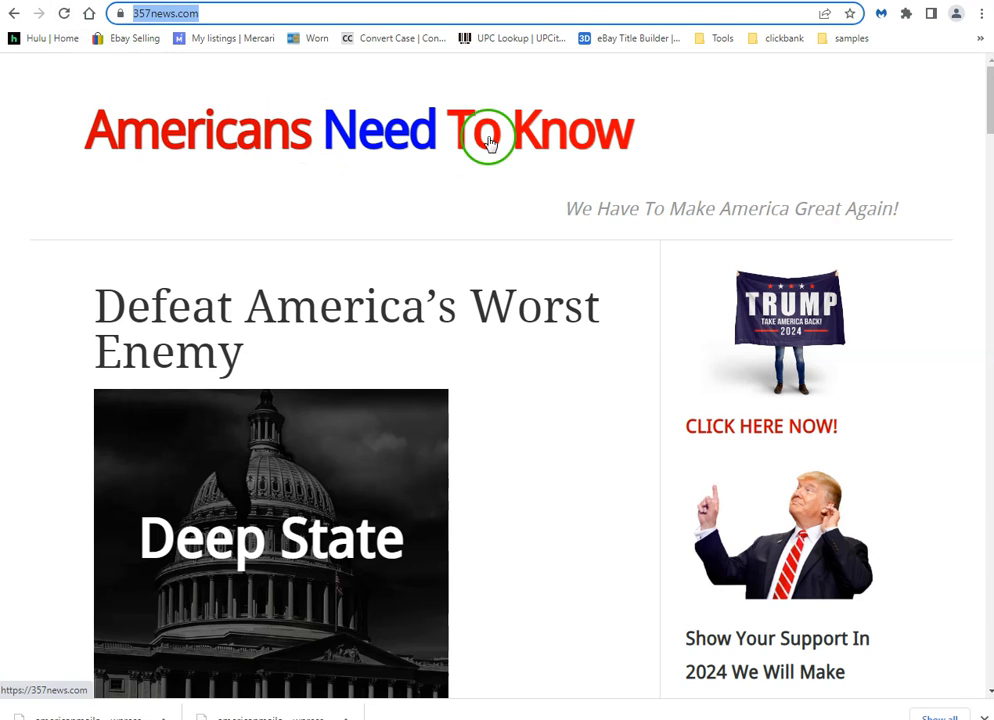
{"action": "scroll", "coordinate": [120, 190], "scroll_direction": "down", "scroll_amount": 15}
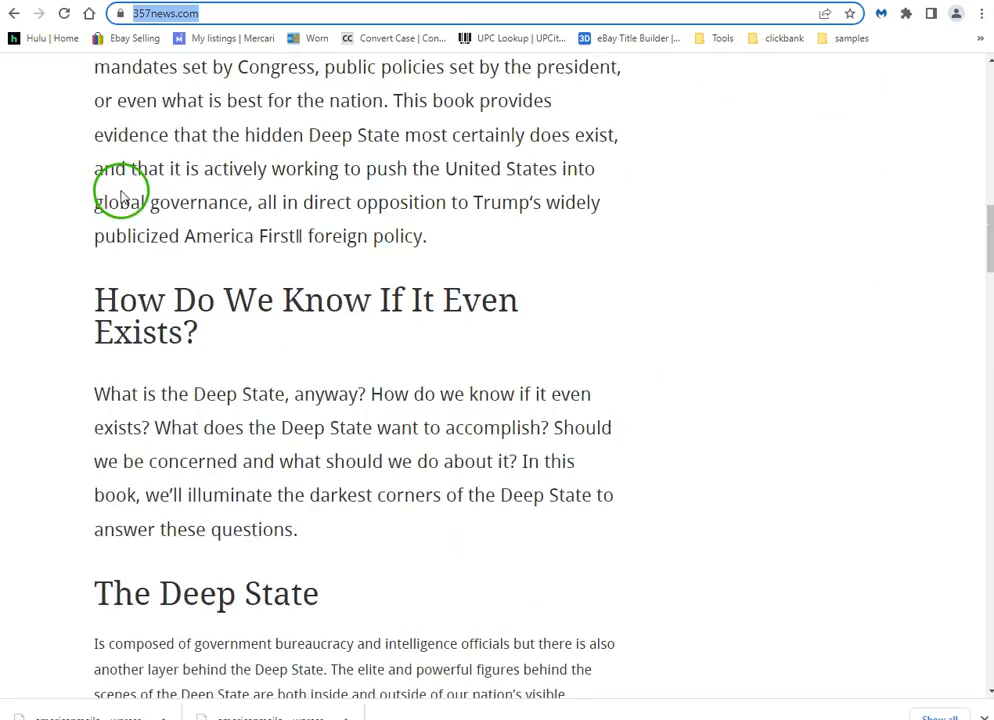
{"action": "scroll", "coordinate": [125, 188], "scroll_direction": "down", "scroll_amount": 16}
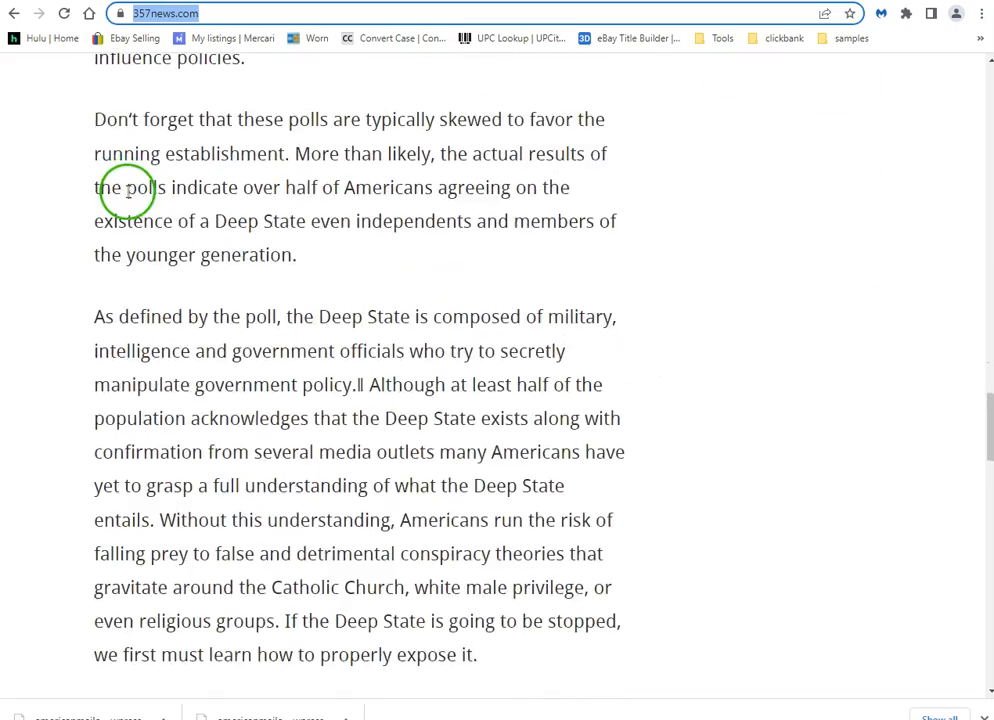
{"action": "scroll", "coordinate": [190, 180], "scroll_direction": "down", "scroll_amount": 8}
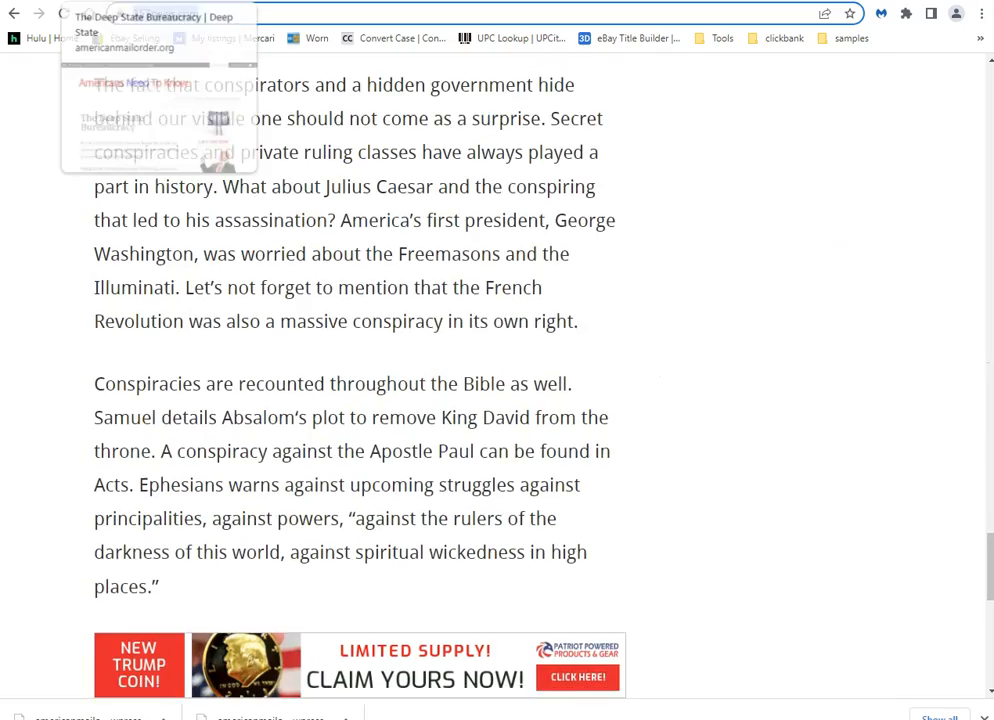
Compare the 357news.com homepage with the Deep State Bureaucracy page on americanmailorder.org, including its sidebar
{"action": "left_click", "coordinate": [120, 0]}
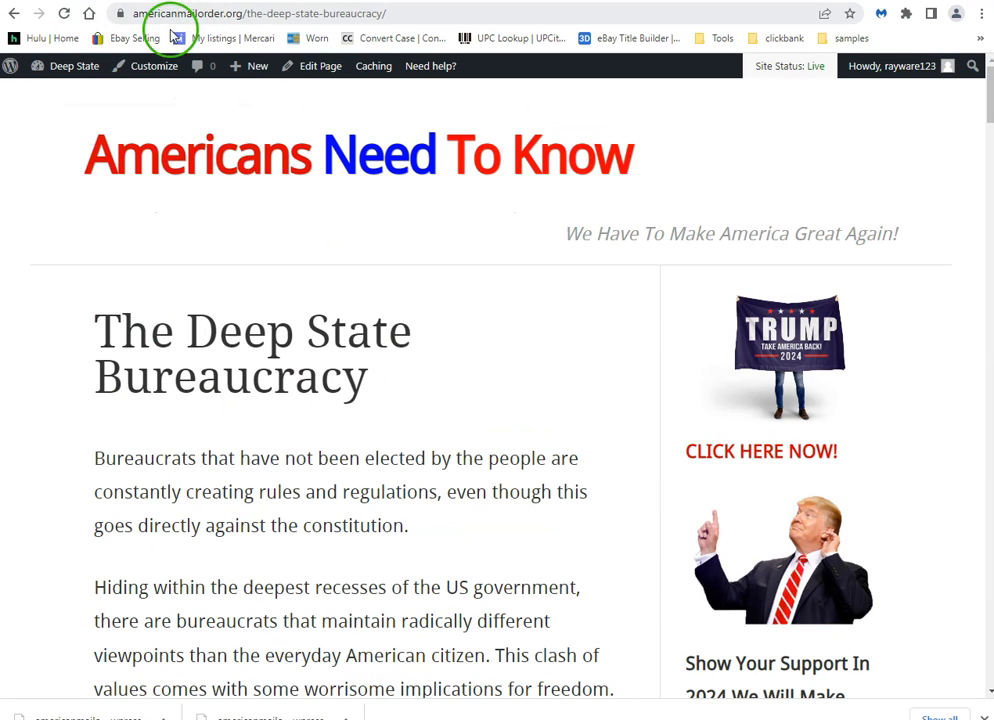
{"action": "left_click", "coordinate": [90, 2]}
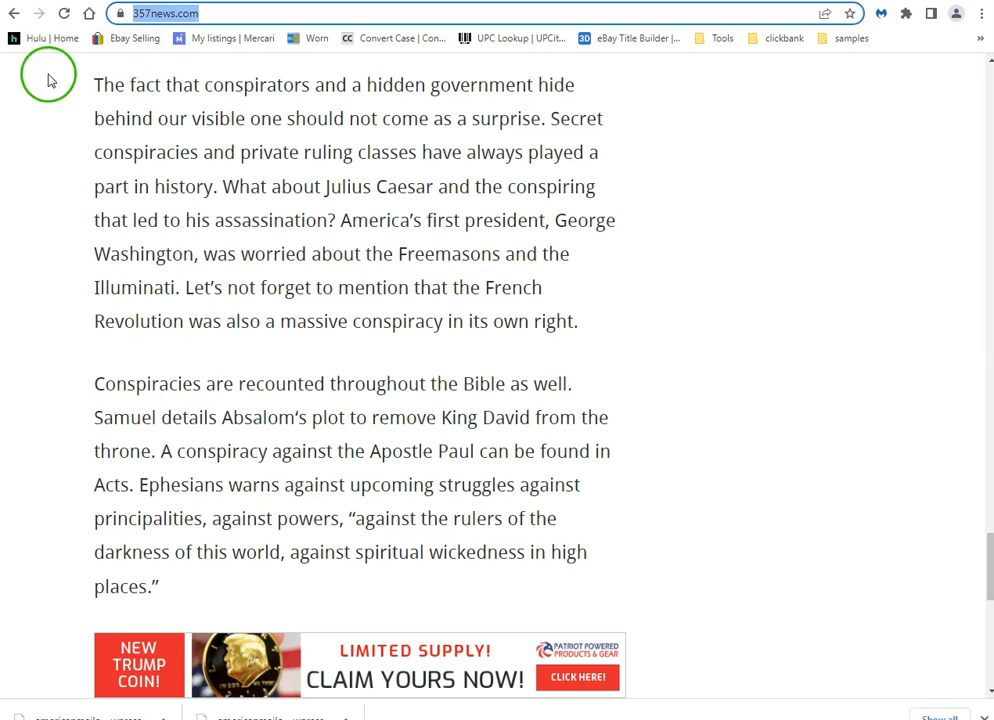
{"action": "scroll", "coordinate": [128, 162], "scroll_direction": "down", "scroll_amount": 3}
{"action": "scroll", "coordinate": [128, 162], "scroll_direction": "up", "scroll_amount": 4}
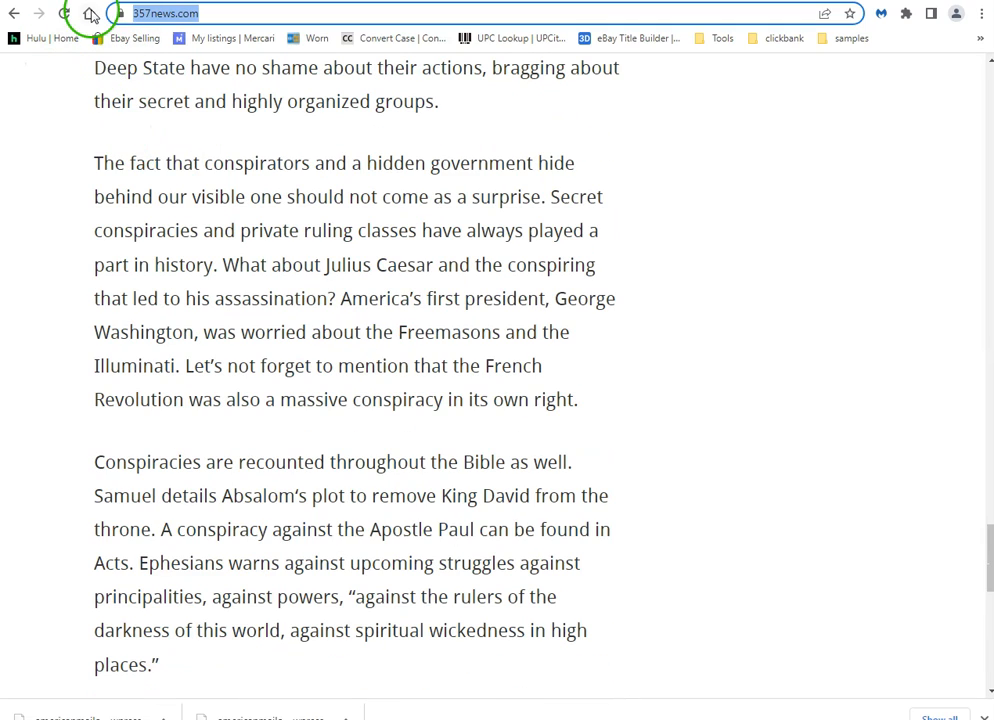
{"action": "left_click", "coordinate": [120, 2]}
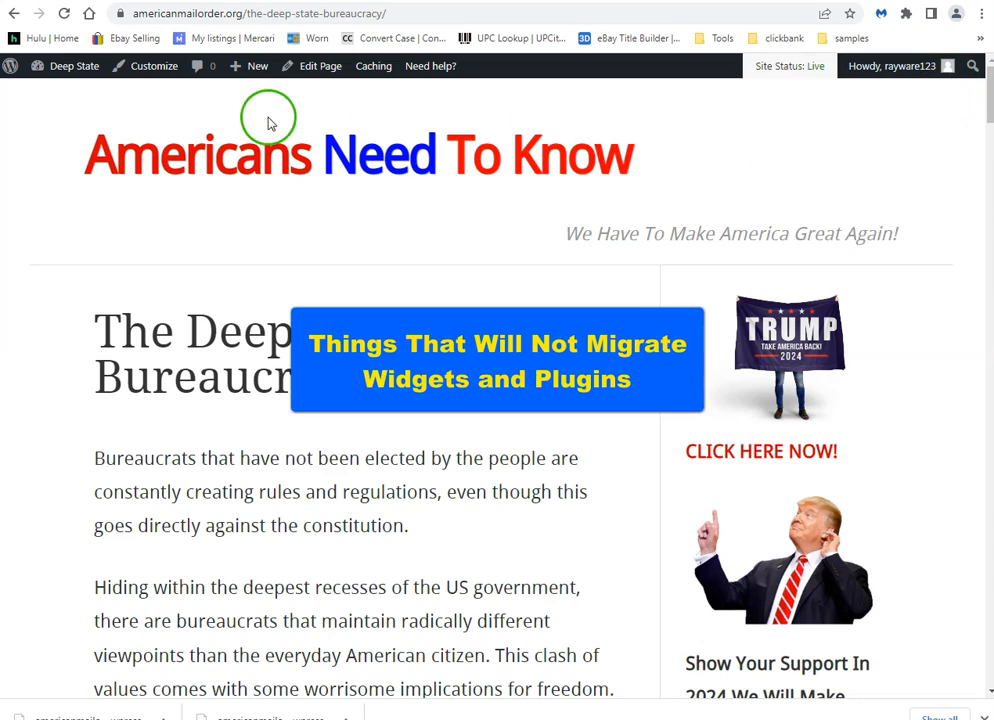
{"action": "scroll", "coordinate": [198, 198], "scroll_direction": "down", "scroll_amount": 5}
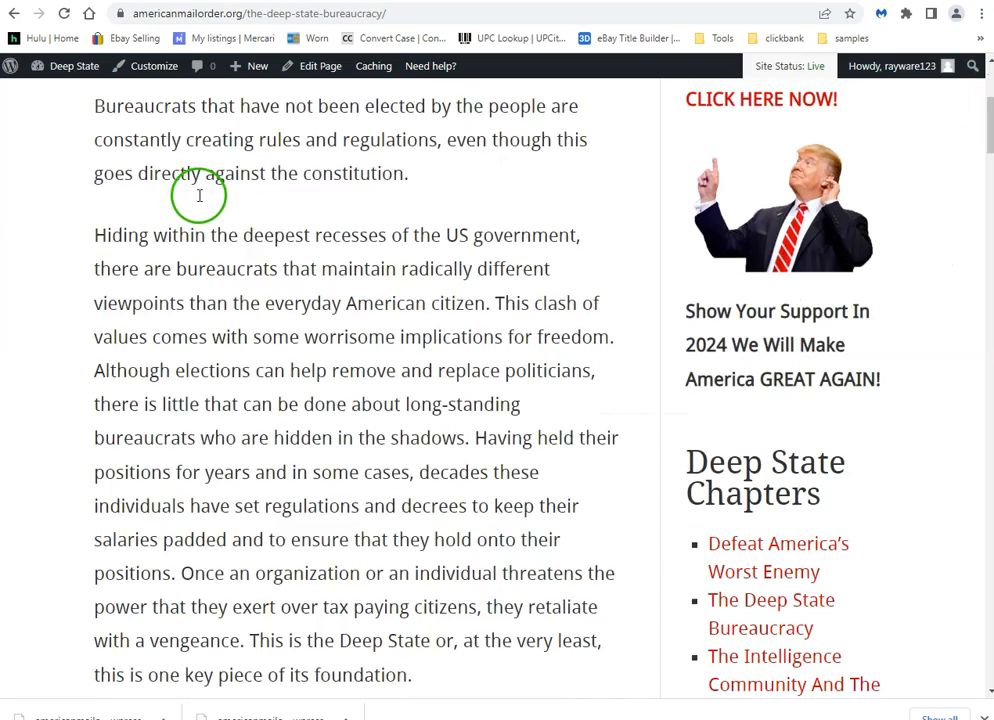
{"action": "scroll", "coordinate": [223, 193], "scroll_direction": "down", "scroll_amount": 6}
{"action": "scroll", "coordinate": [226, 182], "scroll_direction": "up", "scroll_amount": 12}
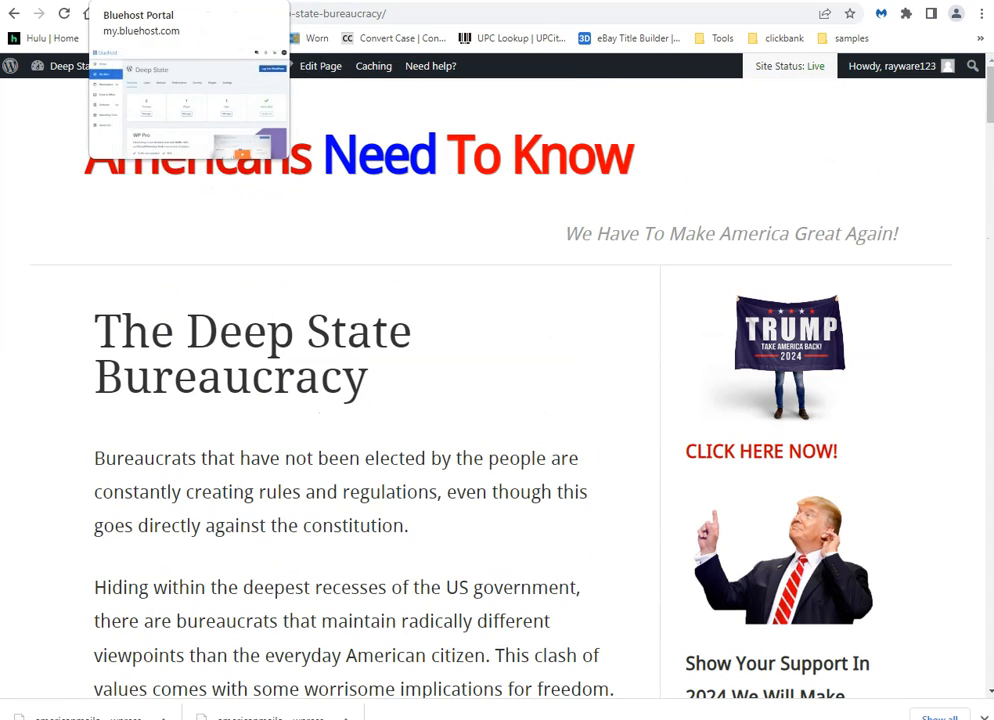
View the Deep State site overview in the Bluehost portal and the rwcweb.com homepage
{"action": "left_click", "coordinate": [140, 0]}
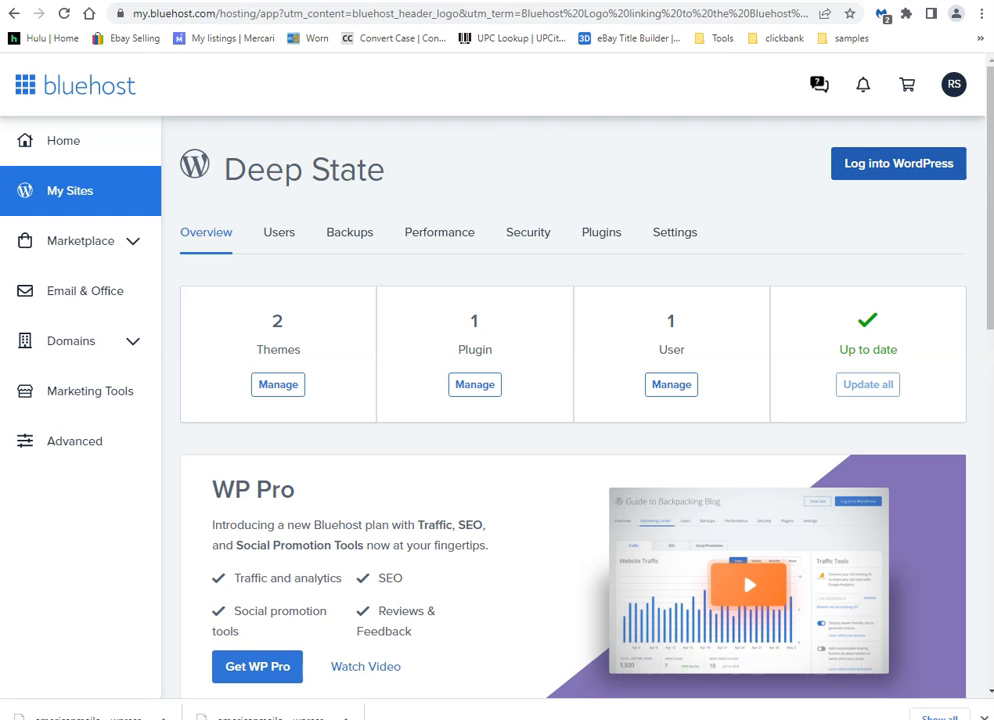
{"action": "left_click", "coordinate": [60, 0]}
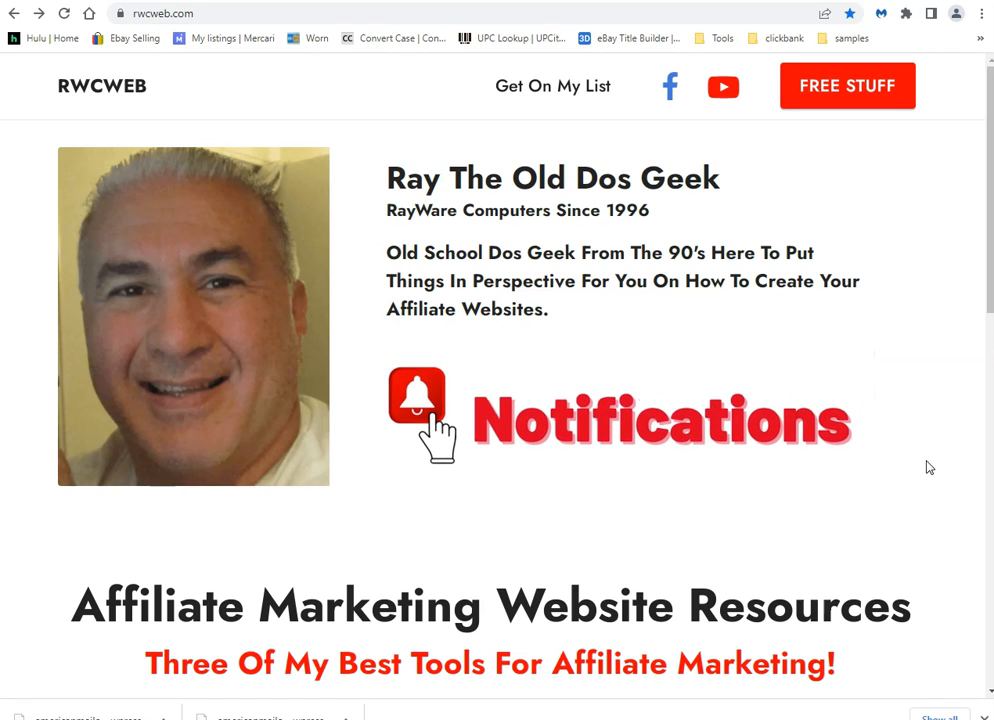
{"action": "left_click", "coordinate": [896, 467]}
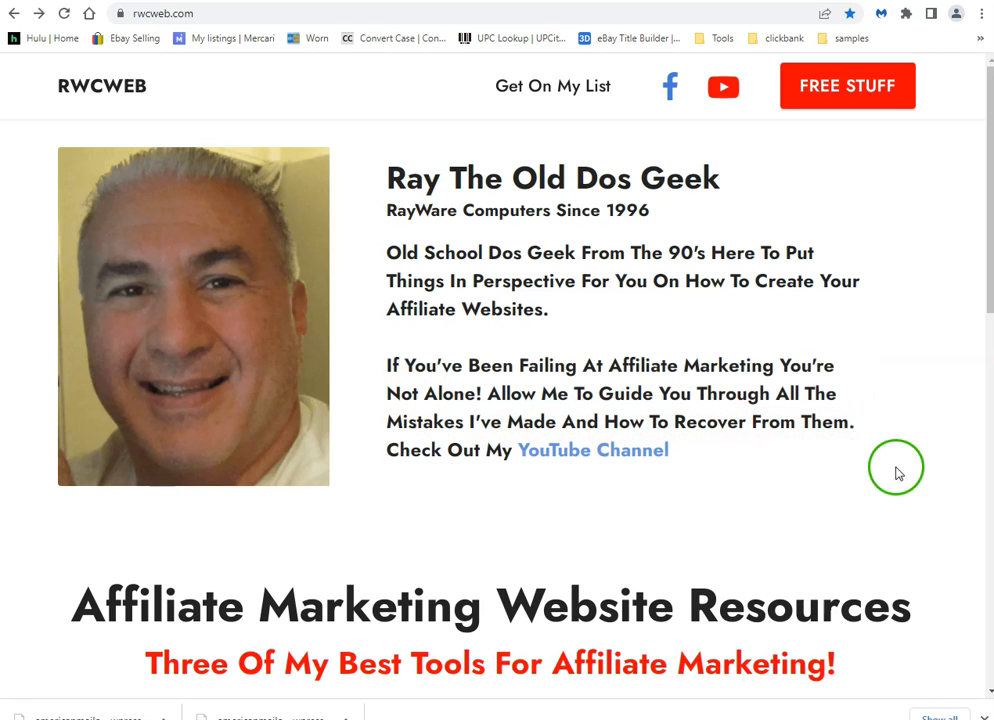